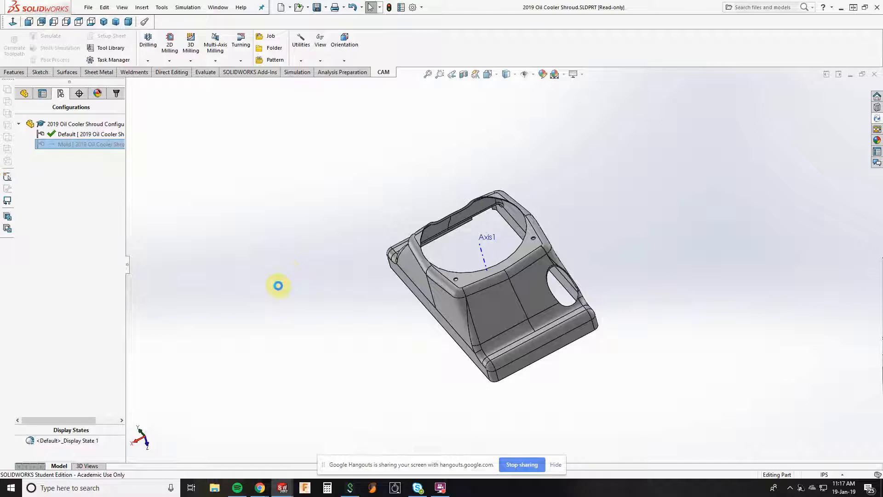
Hide the grey shroud body and one half of the mold block, leaving the half with the two dowel holes displayed.
middle_drag(300, 216, 258, 161)
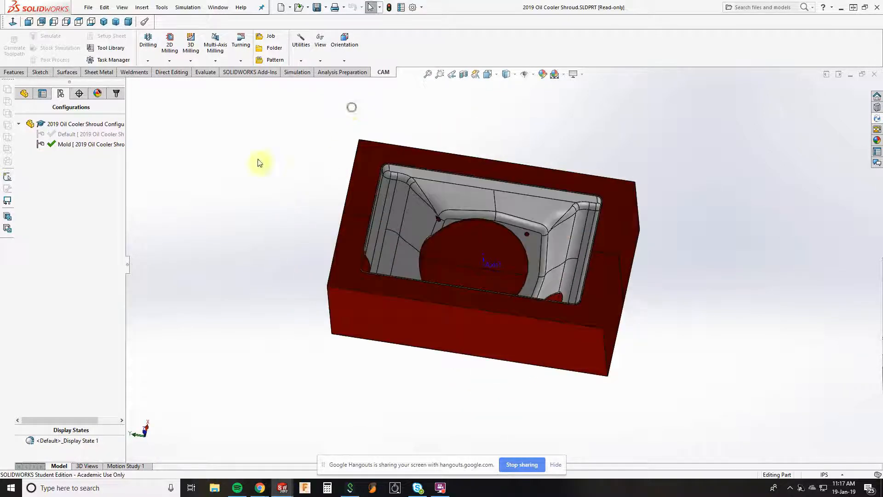
right_click(401, 206)
click(401, 201)
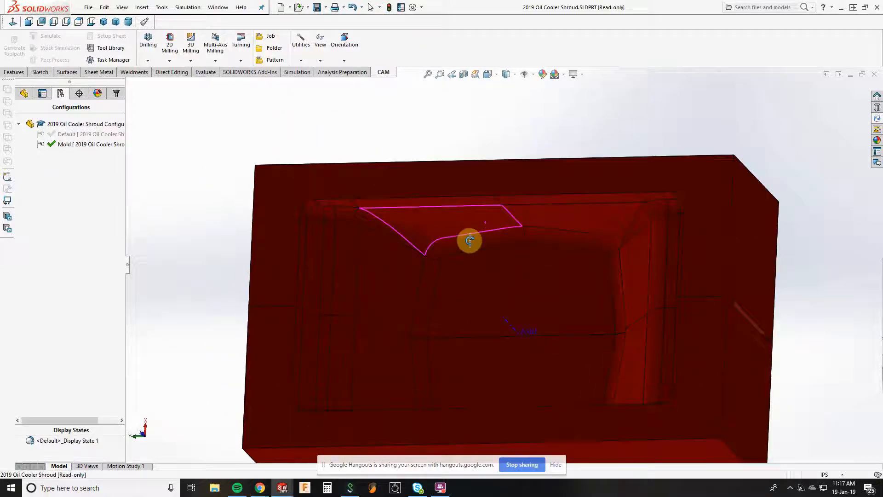
middle_drag(469, 240, 477, 358)
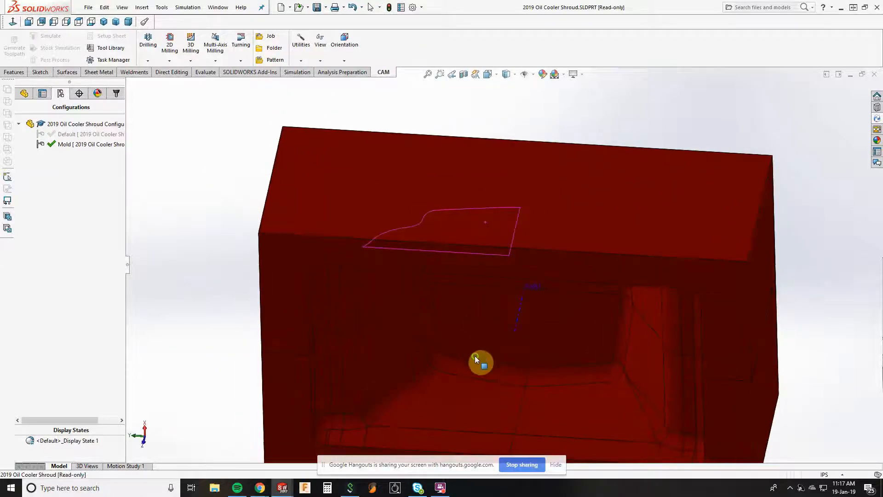
right_click(354, 178)
click(394, 143)
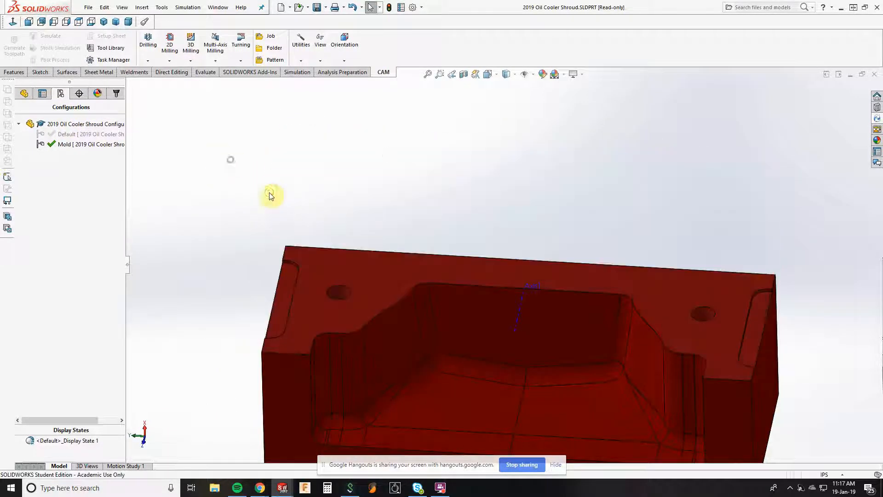
Examine the remaining mold half's cavity from several angles and look through the part's feature history.
middle_drag(270, 193, 286, 173)
click(13, 94)
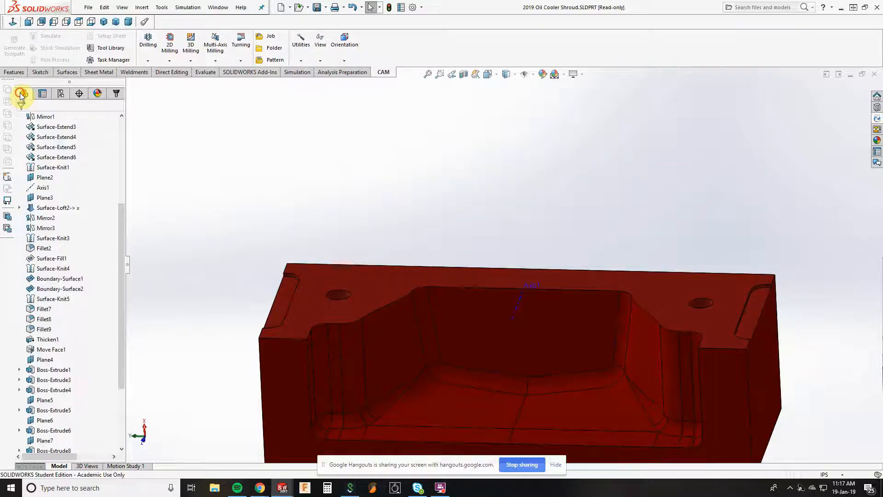
scroll(59, 233, down, 5)
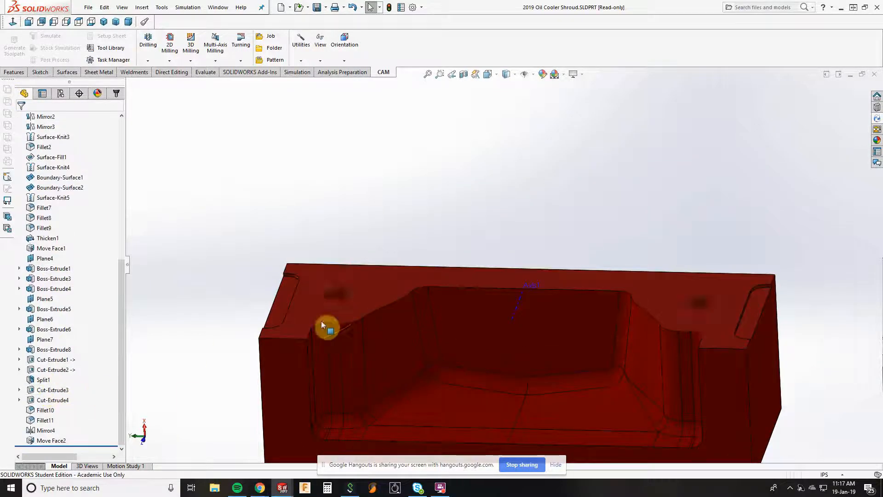
key(f)
scroll(504, 301, down, 5)
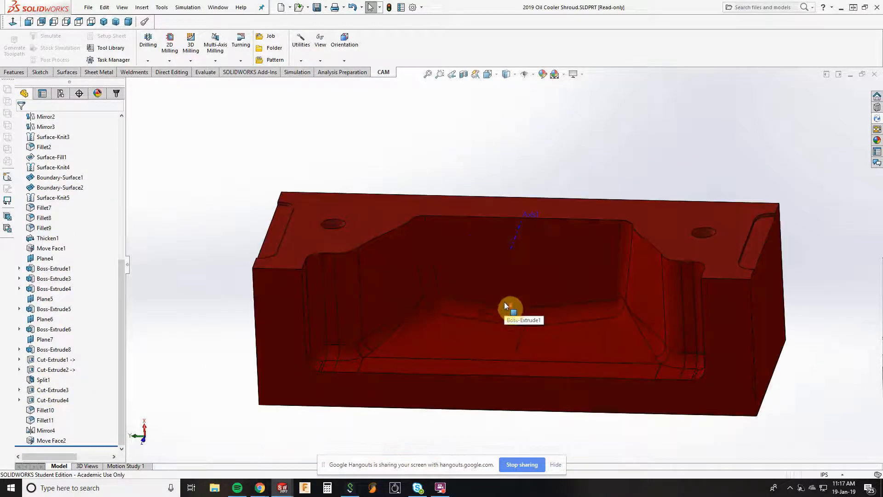
scroll(551, 334, up, 2)
scroll(568, 309, down, 3)
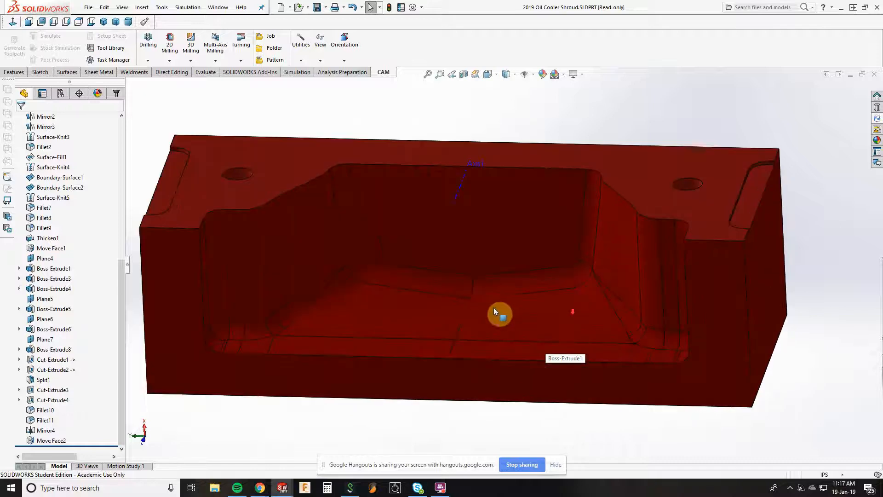
scroll(573, 282, up, 3)
scroll(473, 225, down, 2)
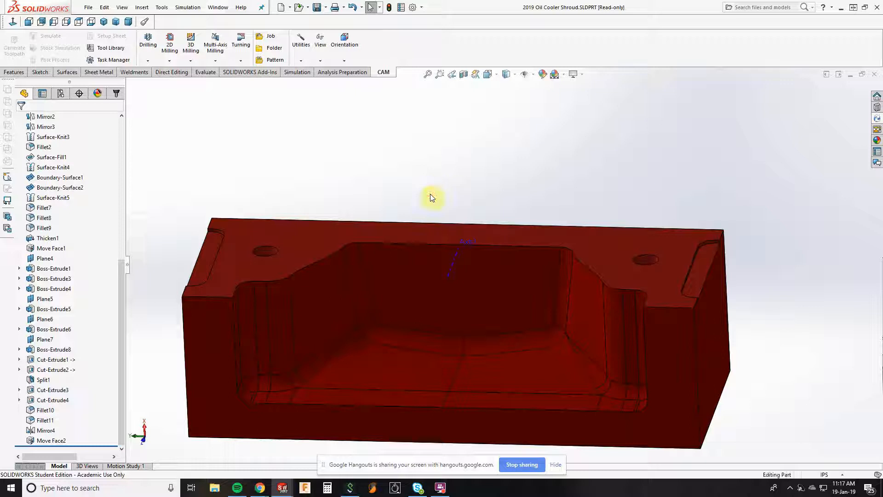
middle_drag(437, 193, 739, 358)
scroll(497, 363, down, 3)
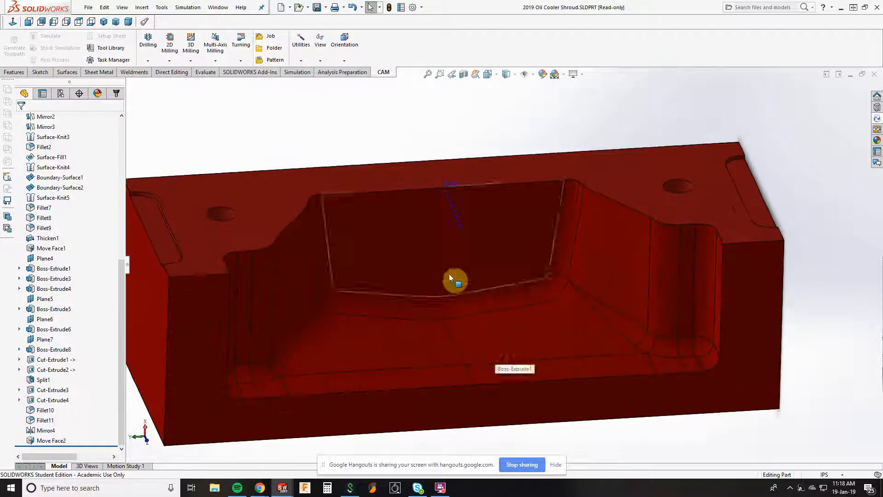
middle_drag(449, 275, 466, 312)
scroll(474, 310, up, 4)
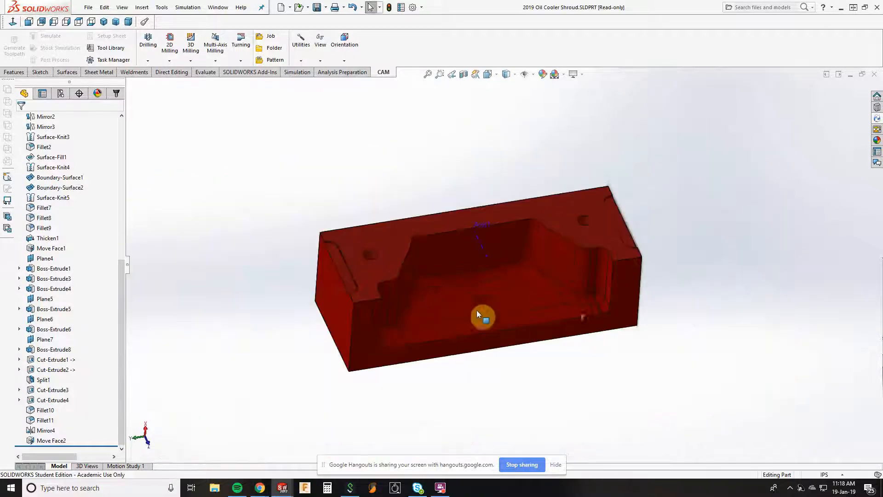
scroll(503, 277, down, 3)
middle_drag(504, 278, 441, 321)
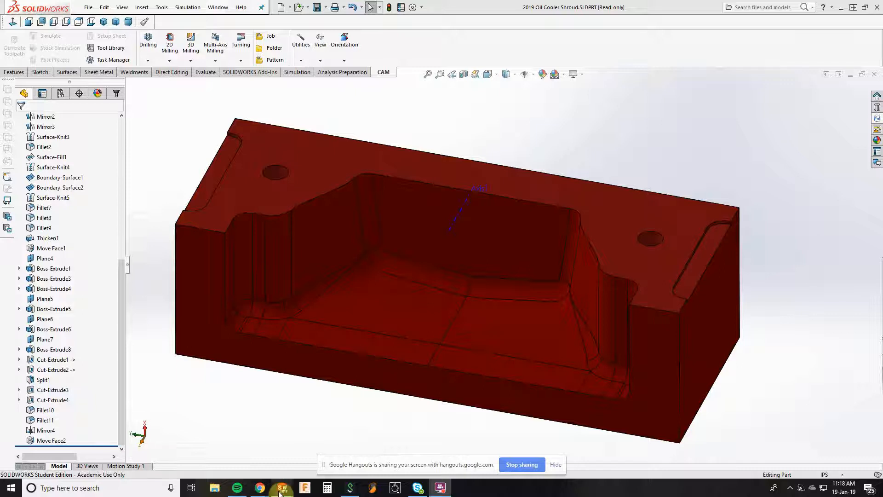
key(XF86AudioRaiseVolume)
key(XF86AudioLowerVolume)
key(XF86AudioLowerVolume)
key(XF86AudioLowerVolume)
key(XF86AudioLowerVolume)
key(XF86AudioLowerVolume)
key(XF86AudioLowerVolume)
key(XF86AudioLowerVolume)
key(XF86AudioRaiseVolume)
key(XF86AudioRaiseVolume)
key(XF86AudioRaiseVolume)
key(XF86AudioRaiseVolume)
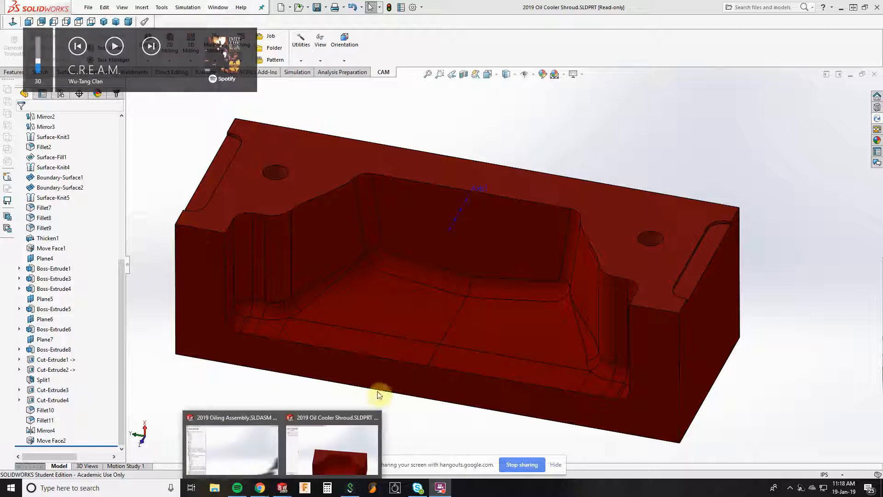
mouse_move(420, 365)
middle_down()
mouse_move(411, 327)
mouse_move(392, 373)
mouse_move(424, 361)
middle_up()
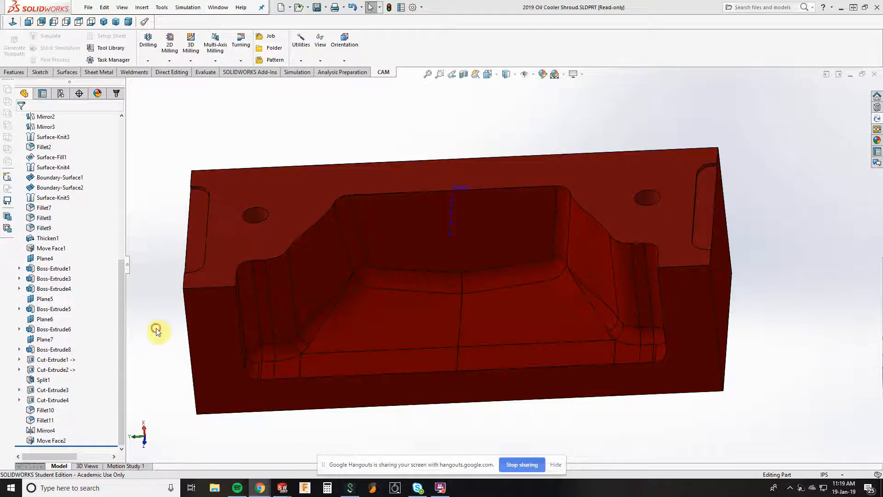
middle_drag(308, 347, 179, 210)
click(117, 94)
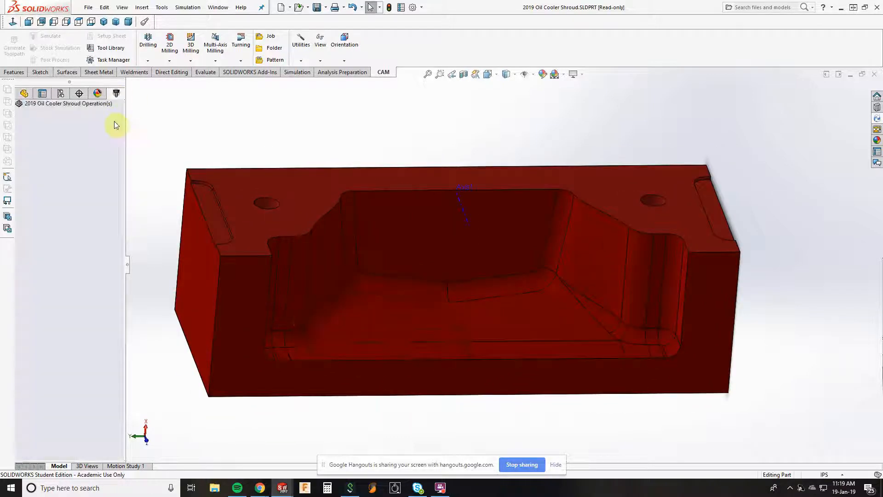
click(24, 93)
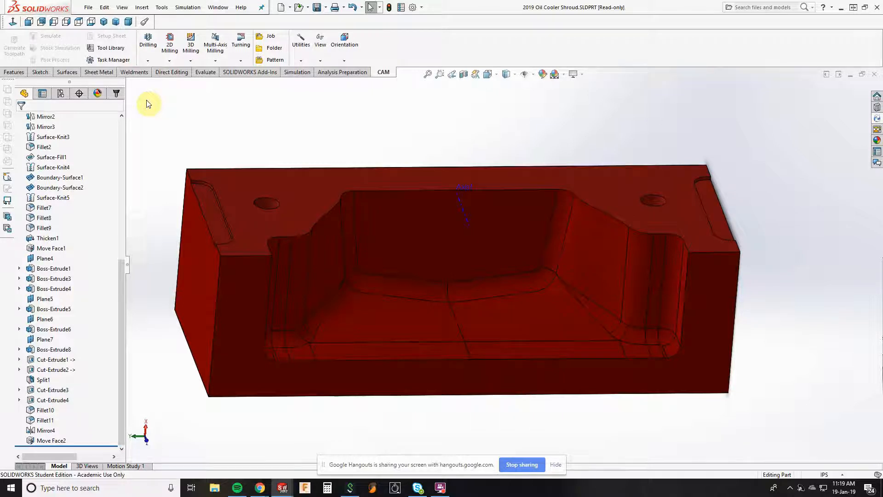
Turn off the display of the reference axis in the mold cavity.
click(534, 75)
click(527, 89)
click(556, 464)
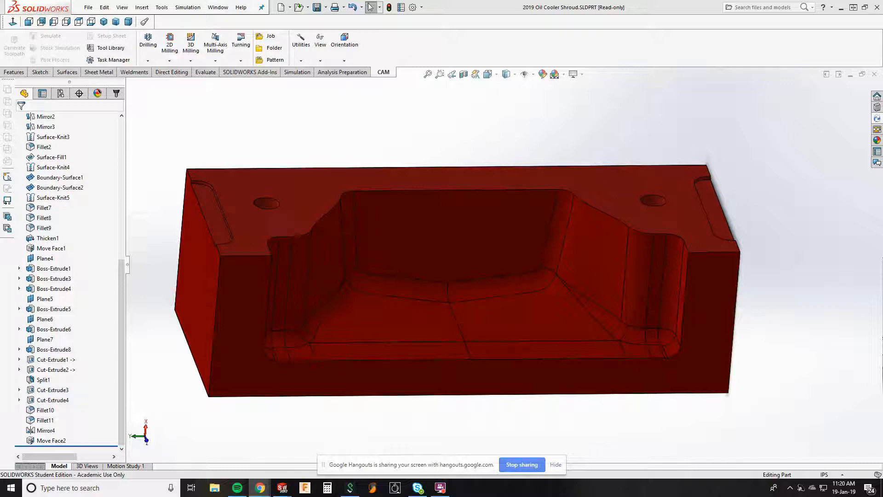
Show the part's CAM operation tree and widen its area slightly.
middle_drag(377, 153, 477, 290)
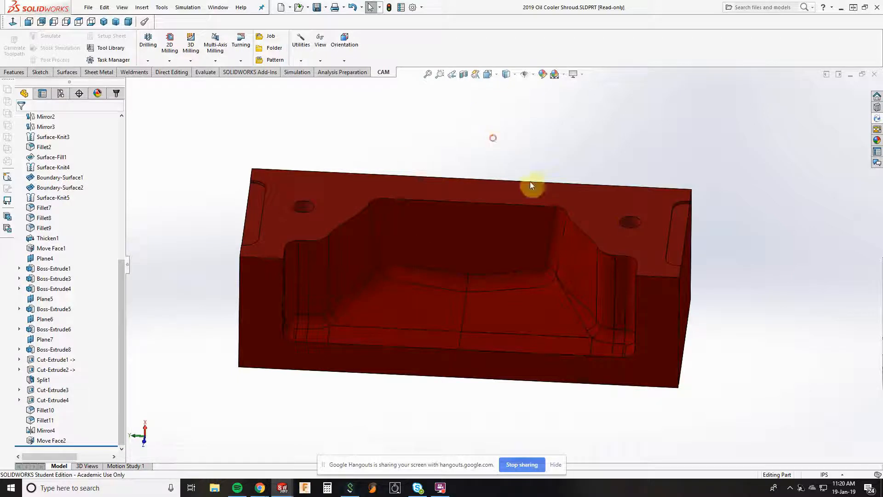
middle_drag(474, 312, 477, 230)
middle_drag(440, 287, 483, 294)
click(117, 94)
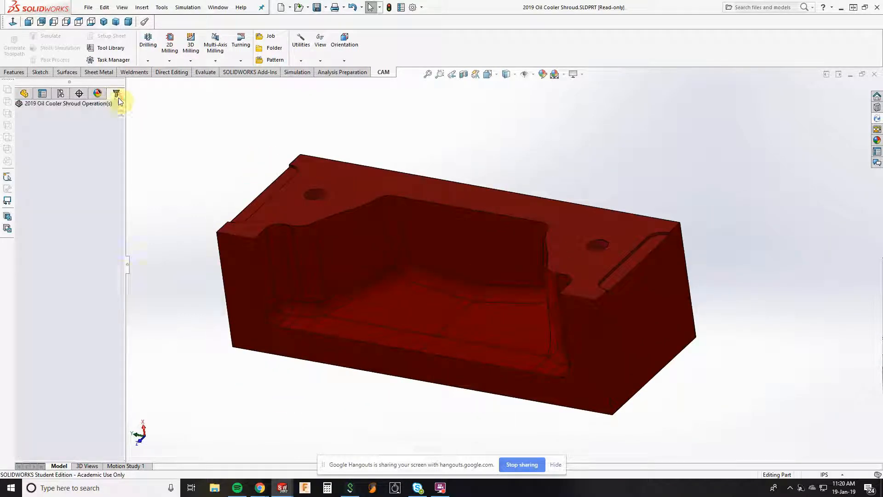
drag(126, 267, 172, 258)
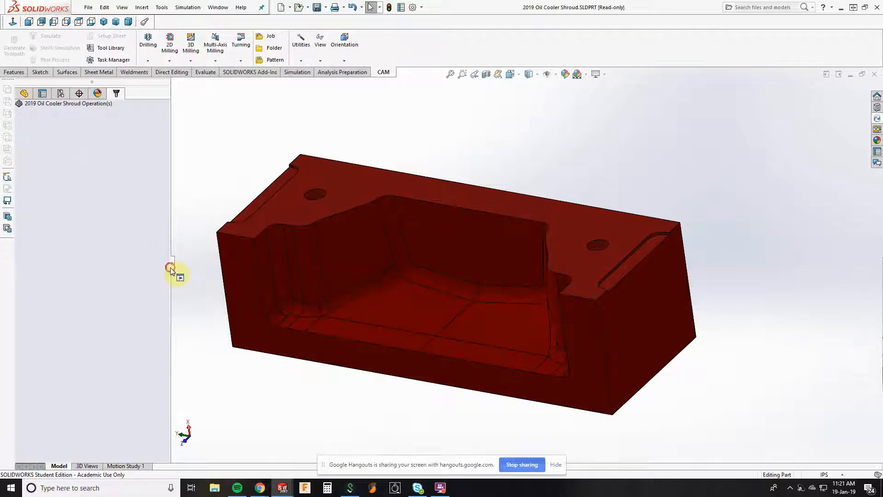
drag(172, 268, 135, 255)
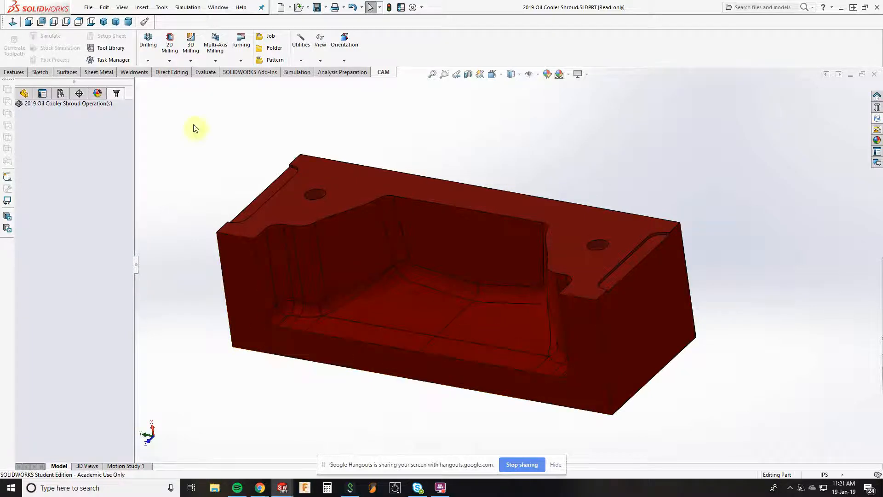
Save the part as a copy and open it, naming it "2019 Oil Cooler Shroud Example" in the Desktop folder.
click(89, 4)
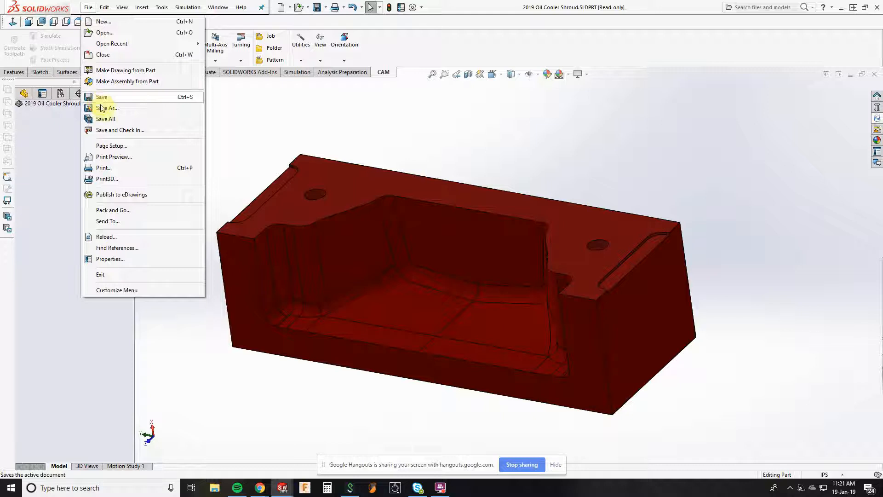
click(107, 110)
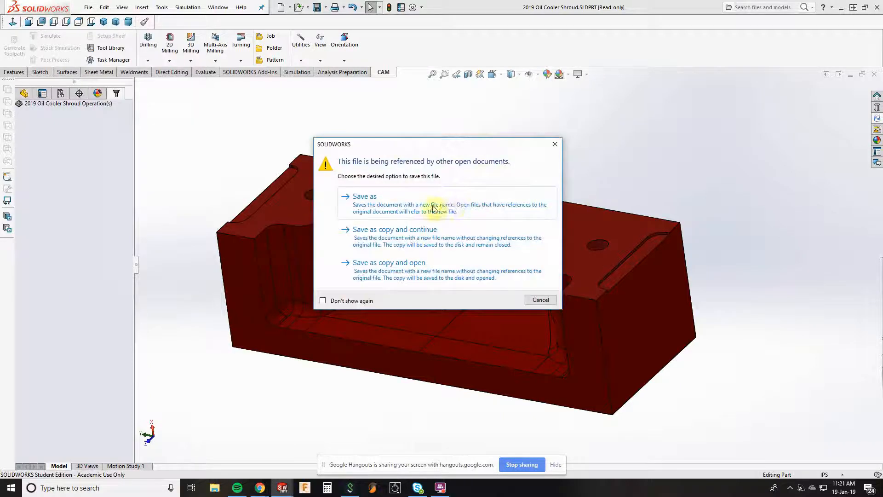
click(450, 207)
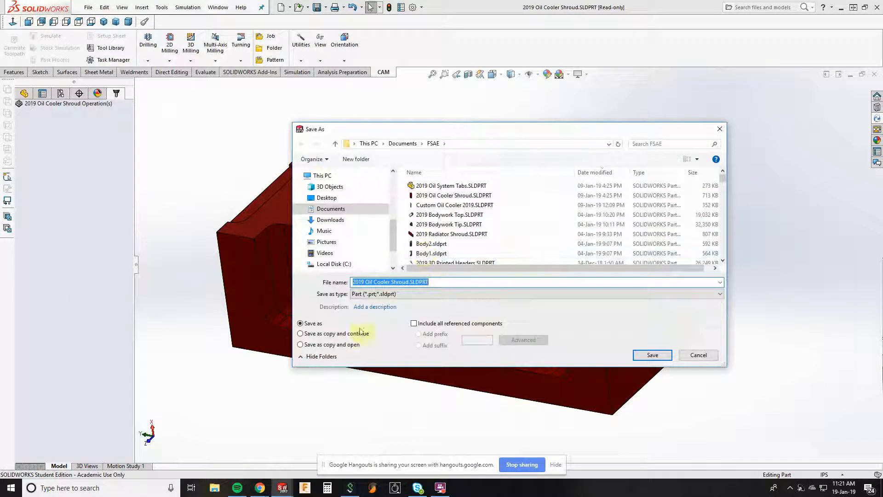
click(343, 344)
click(409, 282)
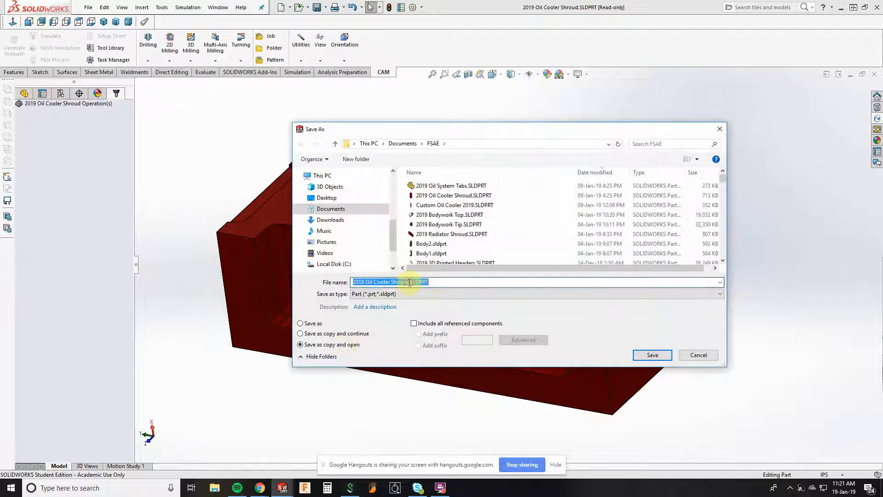
double_click(408, 282)
click(409, 282)
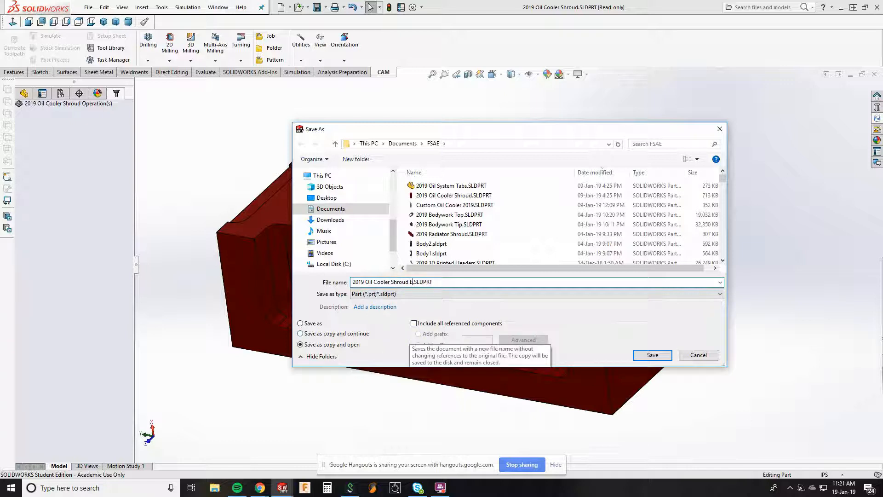
text(Example)
click(326, 198)
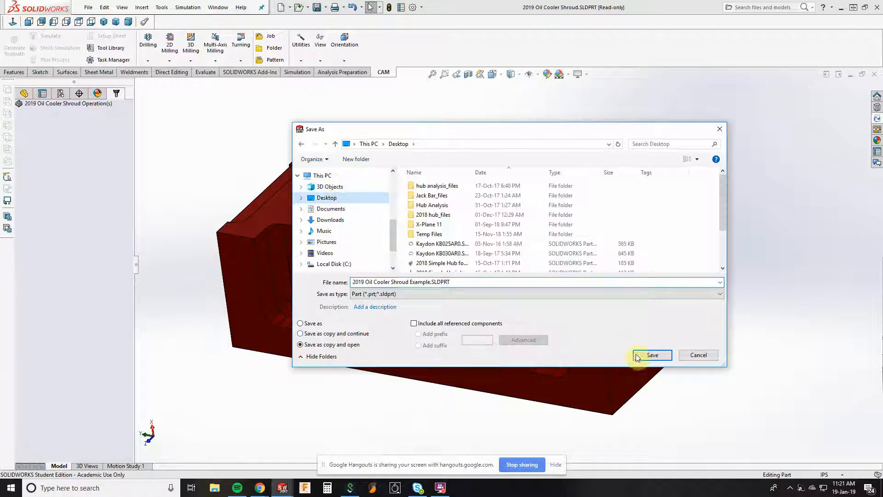
click(664, 355)
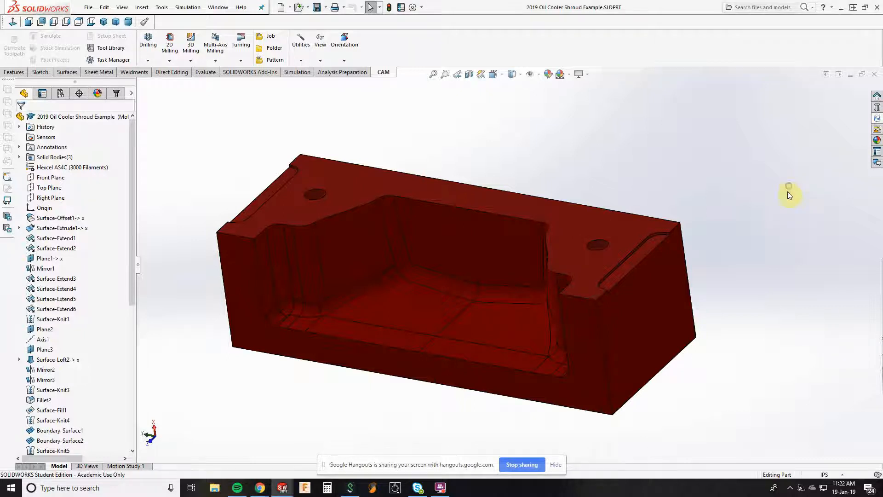
Check the radii of the mold cavity's rounded faces, including the small bottom corner and the vertical corner at the opposite end.
middle_drag(788, 191, 792, 234)
click(491, 294)
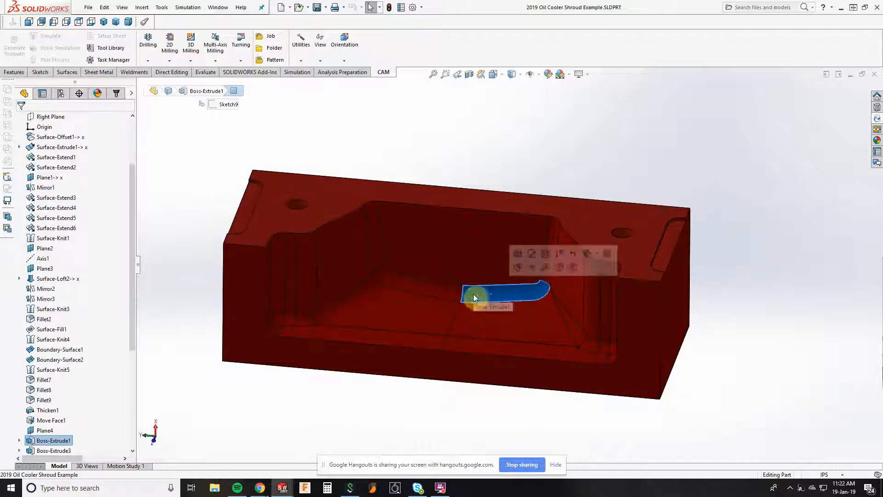
click(603, 346)
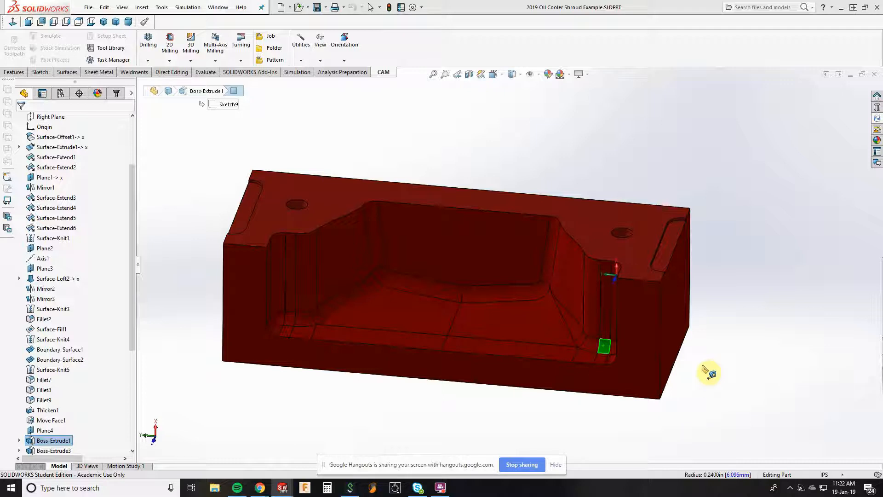
click(705, 368)
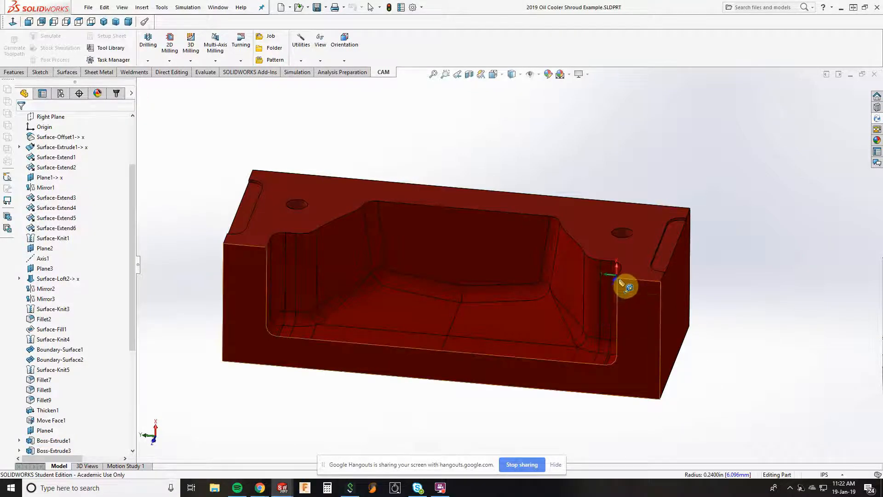
click(276, 255)
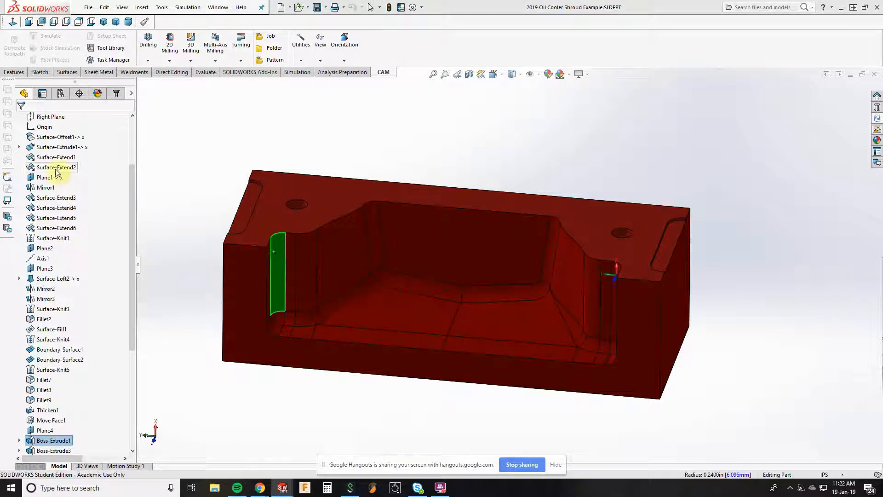
click(286, 279)
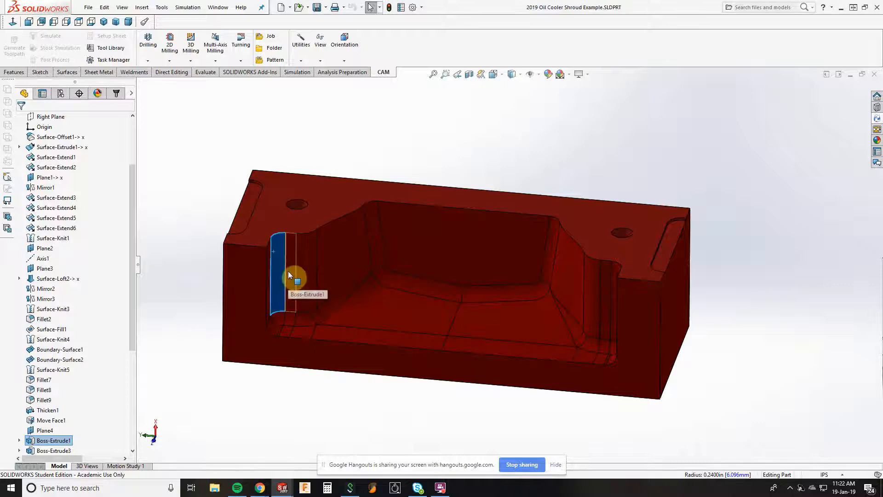
Switch to Calculator and compute 0.29 × 2.
click(332, 493)
text(0.29*2)
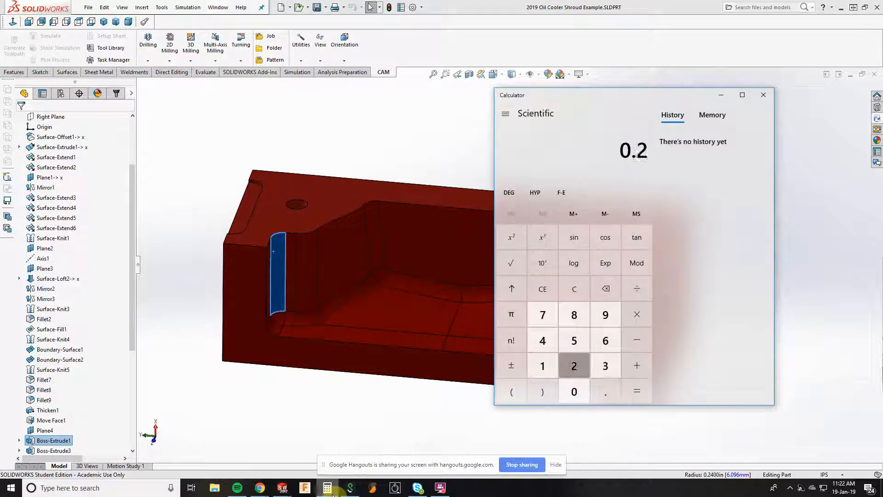
key(Return)
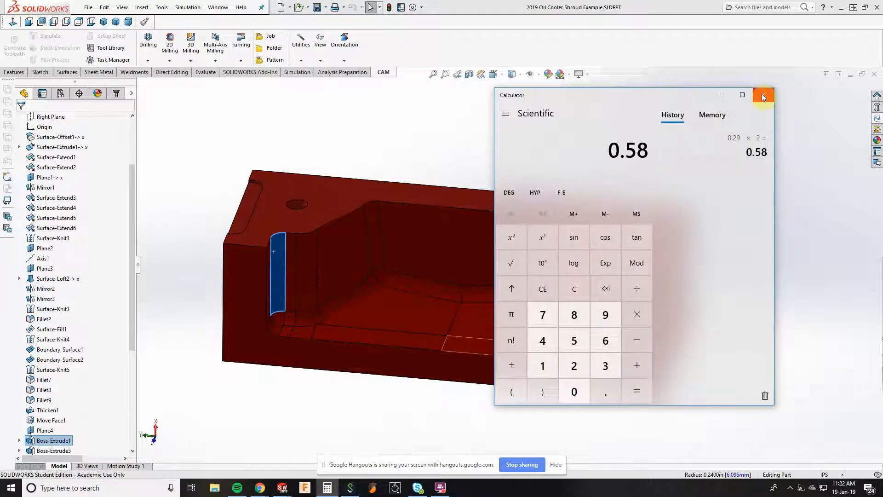
Close Calculator, return to the mold, and measure the small rounded faces in one front bottom corner of the cavity.
click(762, 95)
click(626, 122)
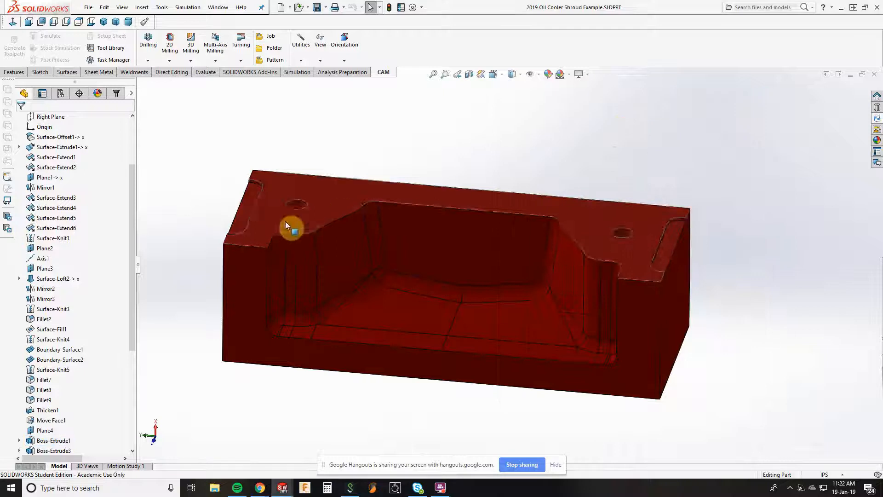
mouse_move(287, 310)
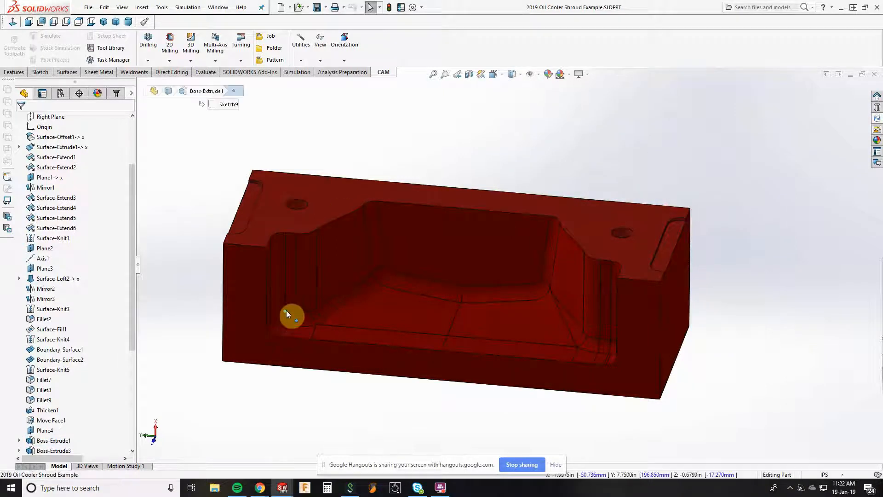
click(317, 314)
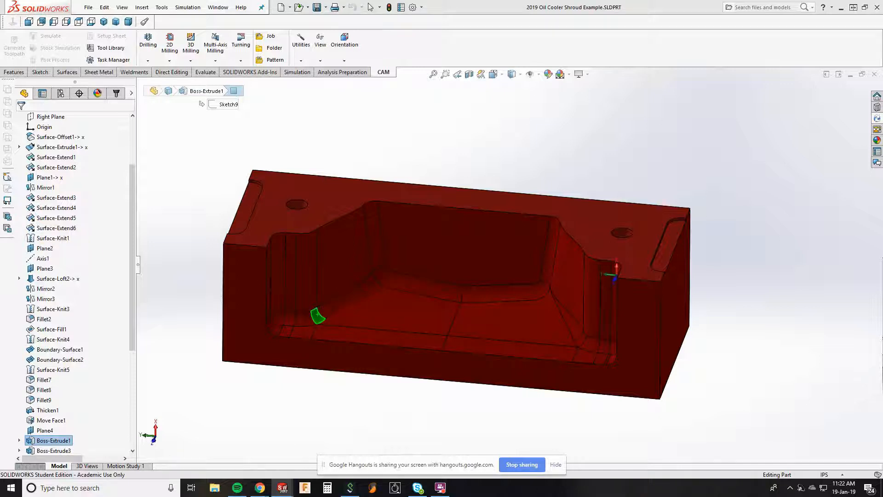
click(295, 322)
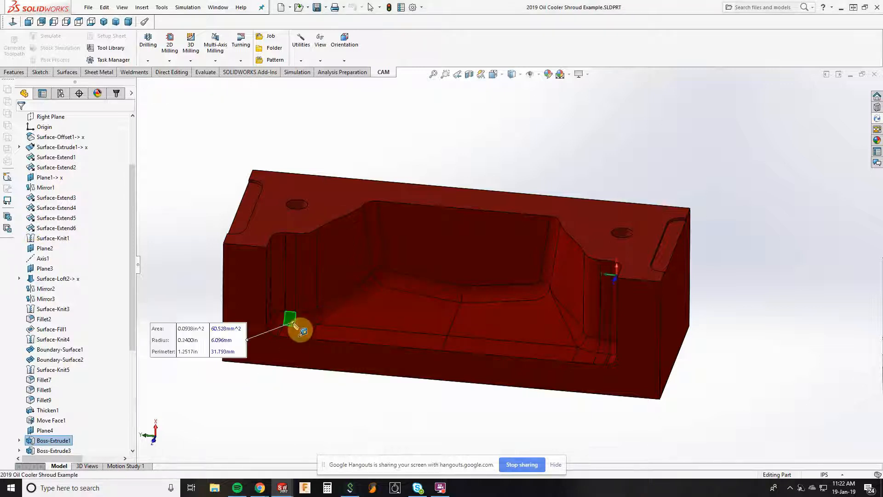
click(270, 403)
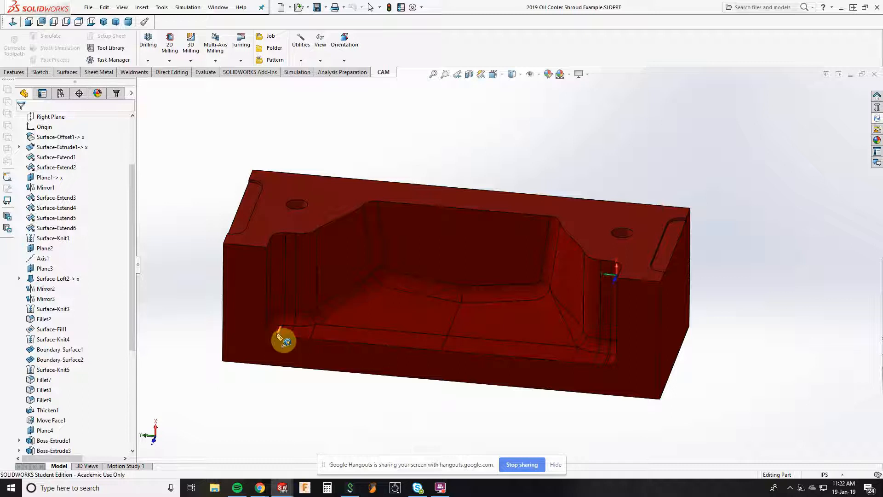
click(276, 329)
click(279, 382)
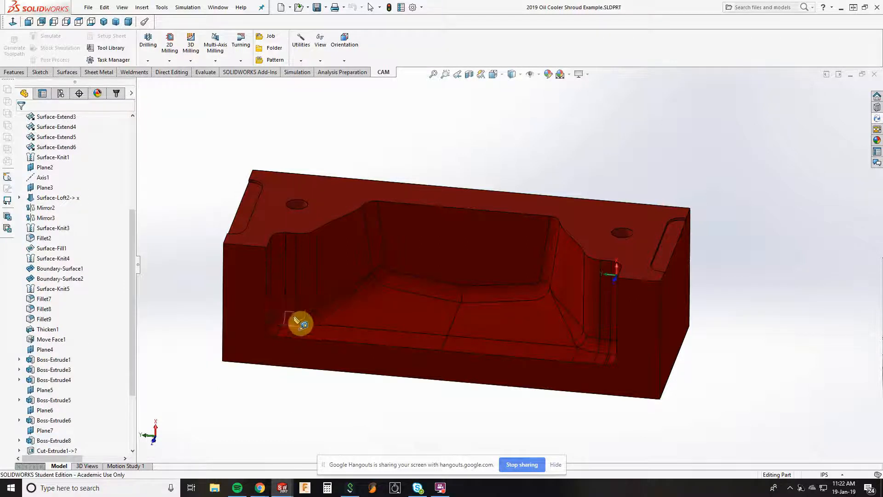
click(288, 318)
click(280, 395)
Measure the fillet along the cavity's rear bottom edge and the rounded face in its rear vertical corner.
click(396, 286)
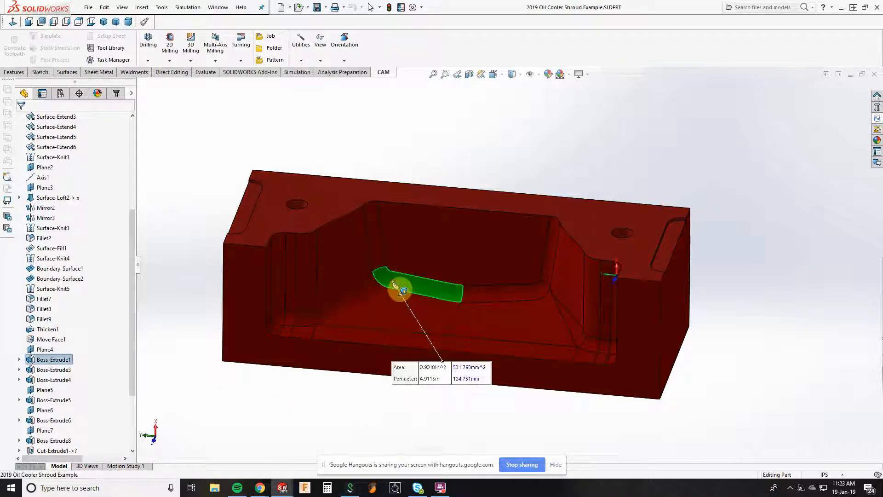
click(345, 407)
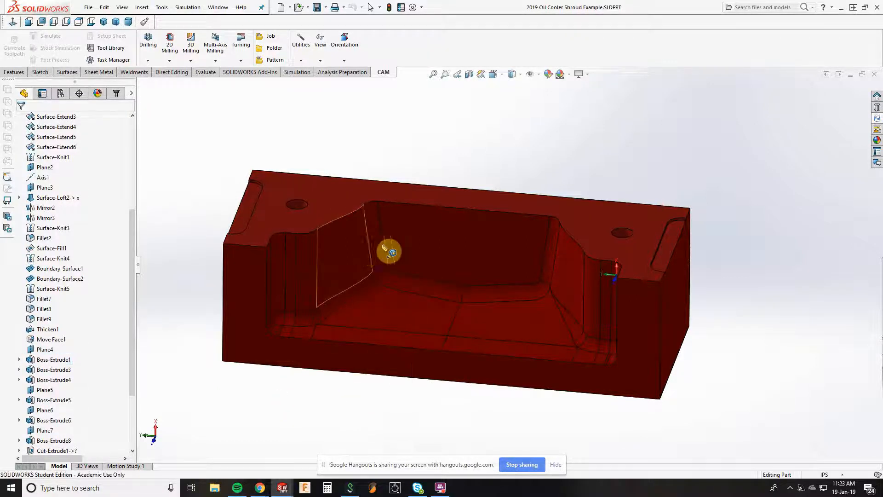
click(381, 248)
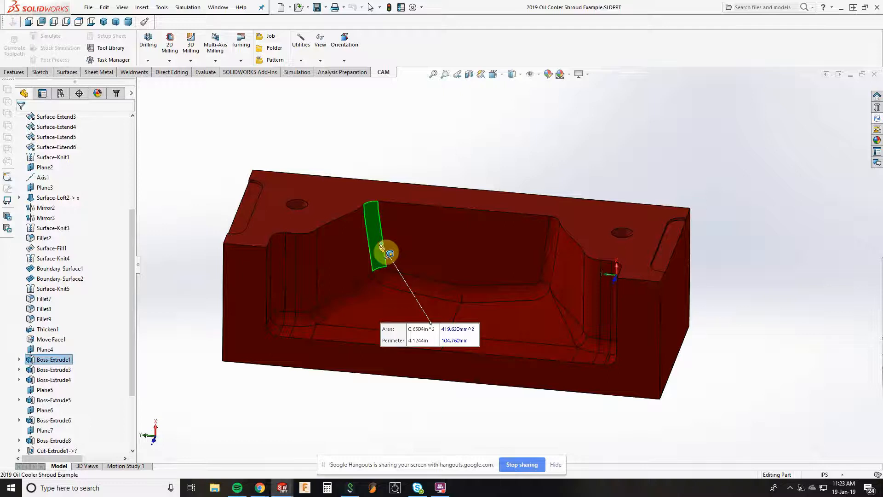
click(366, 408)
click(373, 228)
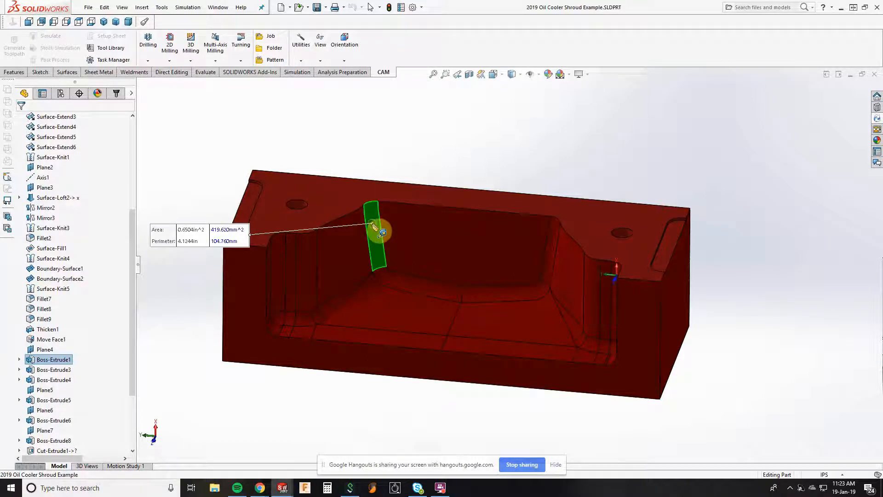
middle_drag(374, 226, 410, 216)
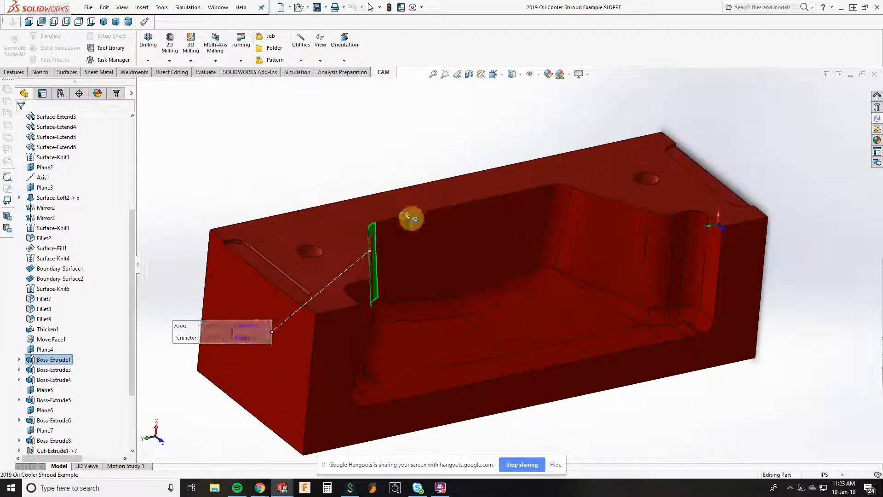
click(412, 146)
Measure the three adjoining rounded faces in the opposite front bottom corner of the cavity and leave the Measure tool.
click(672, 317)
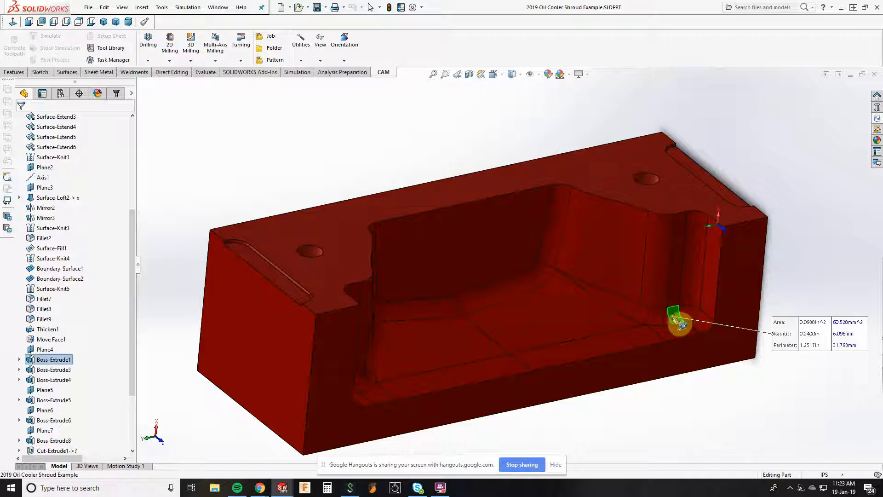
click(711, 426)
click(687, 318)
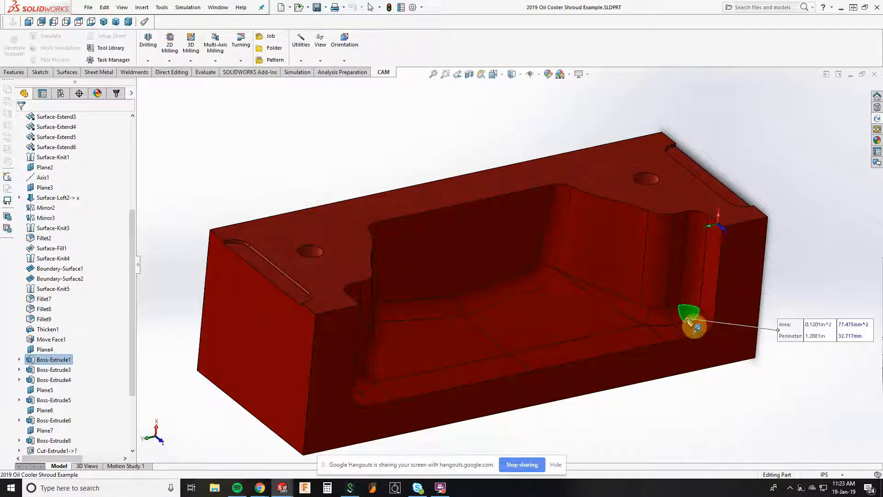
click(731, 398)
click(707, 329)
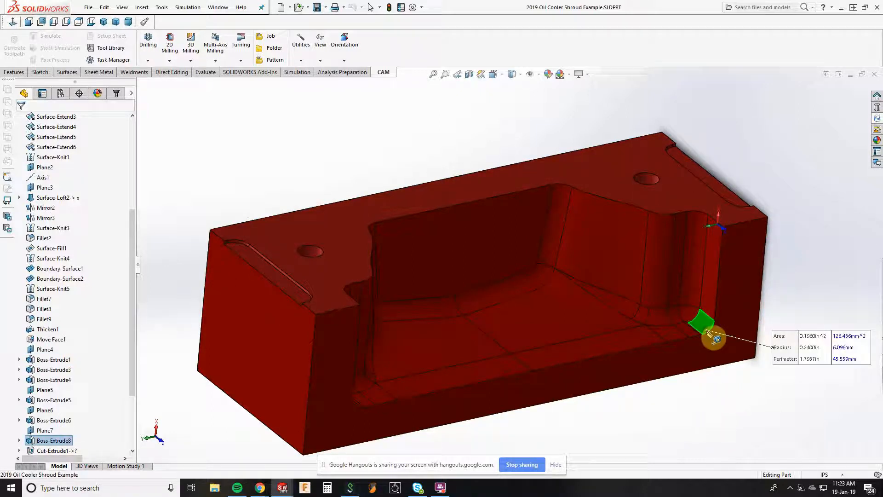
click(709, 411)
middle_drag(710, 411, 667, 390)
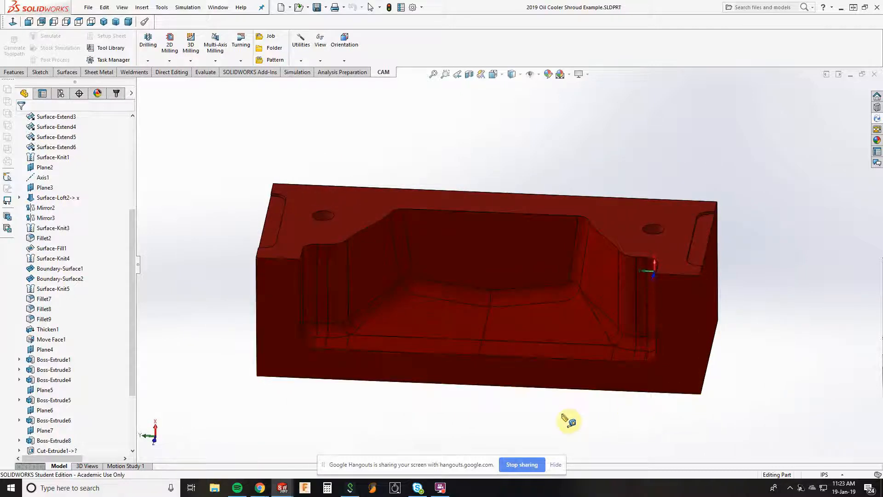
key(Escape)
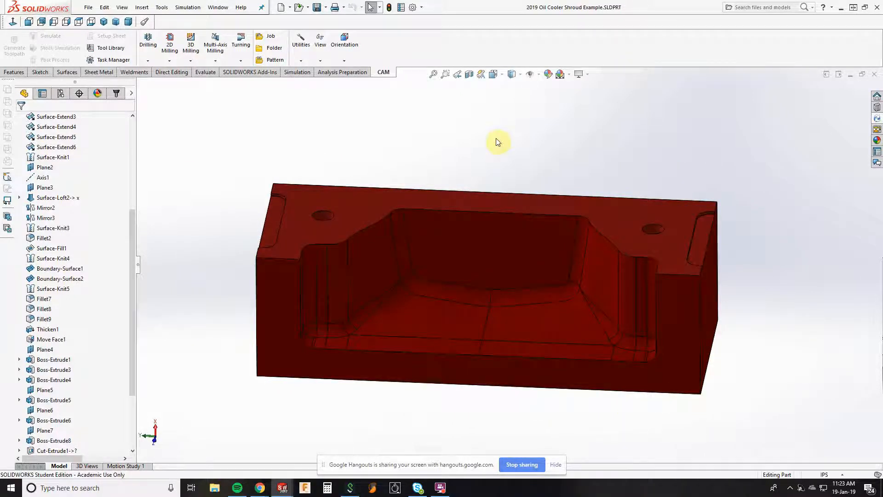
Show the CAM operation tree and start a new milling job, checking which body is selected as its model.
mouse_move(486, 311)
middle_down()
mouse_move(491, 284)
mouse_move(469, 308)
mouse_move(481, 310)
middle_up()
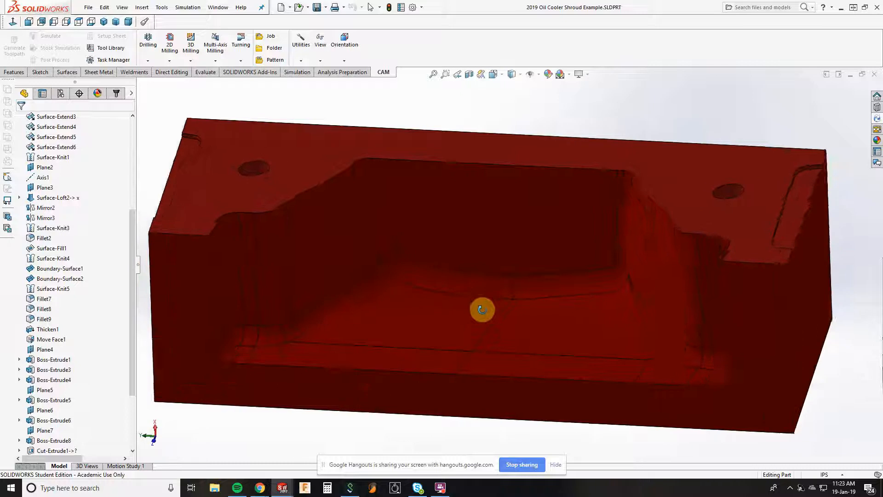
scroll(522, 314, up, 3)
scroll(524, 294, down, 3)
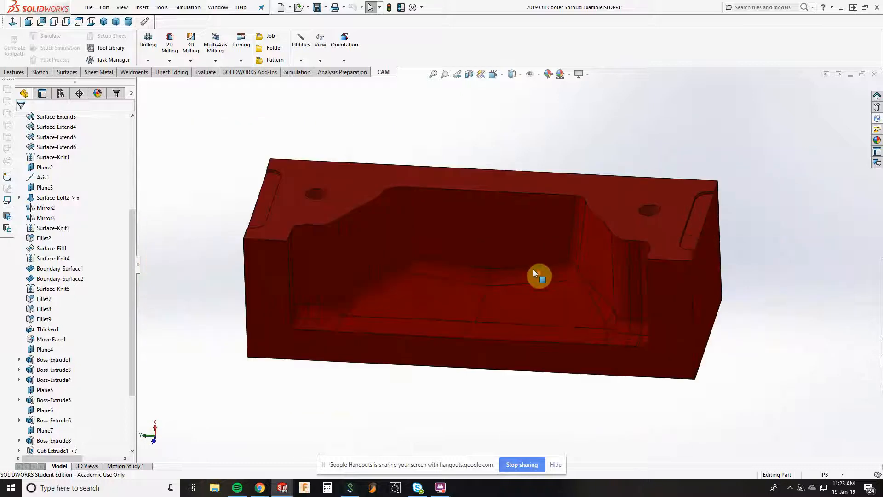
click(115, 93)
drag(138, 267, 142, 242)
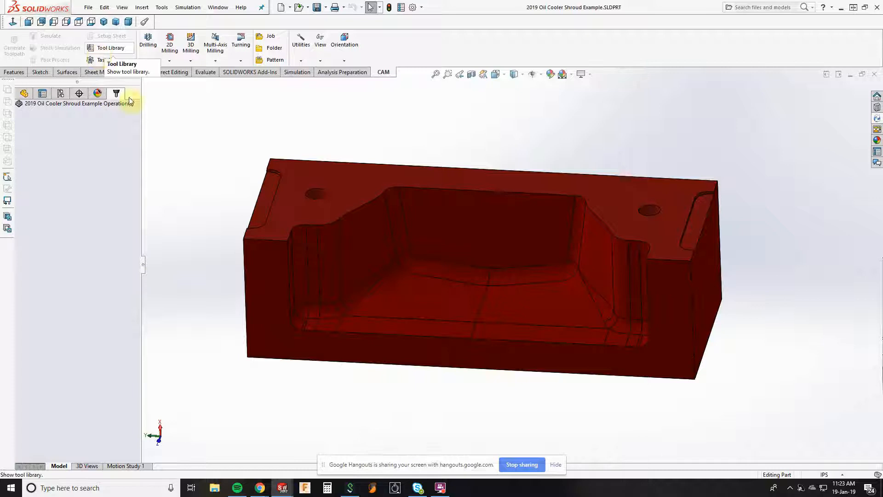
middle_drag(566, 205, 532, 161)
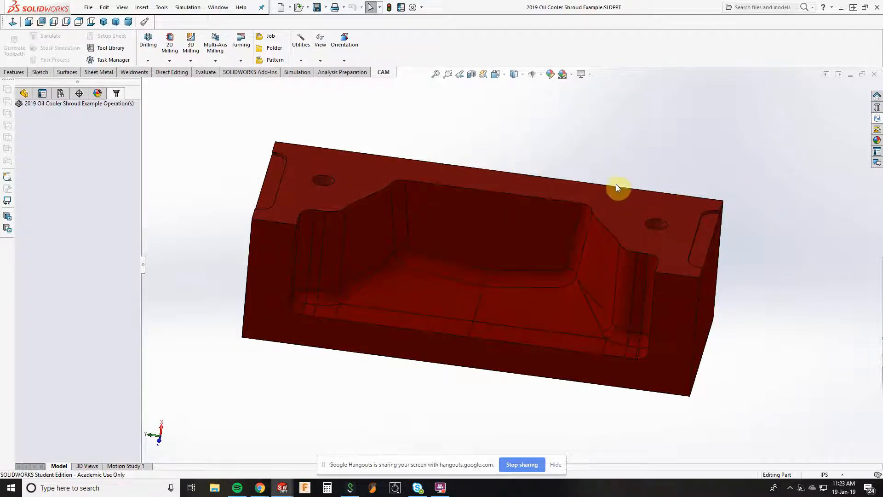
click(269, 36)
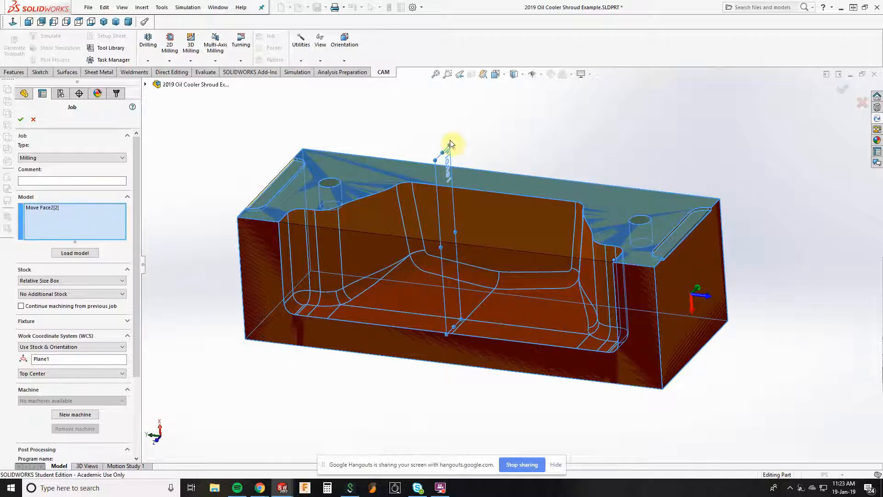
middle_drag(347, 216, 347, 296)
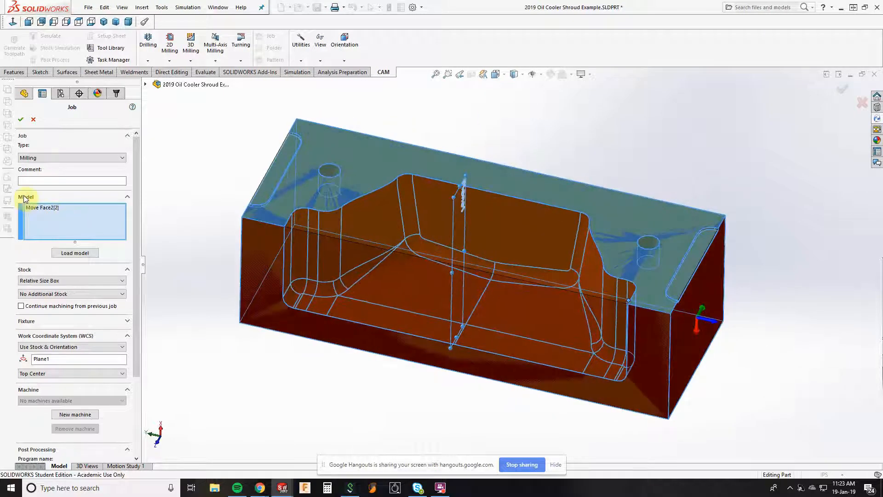
click(43, 208)
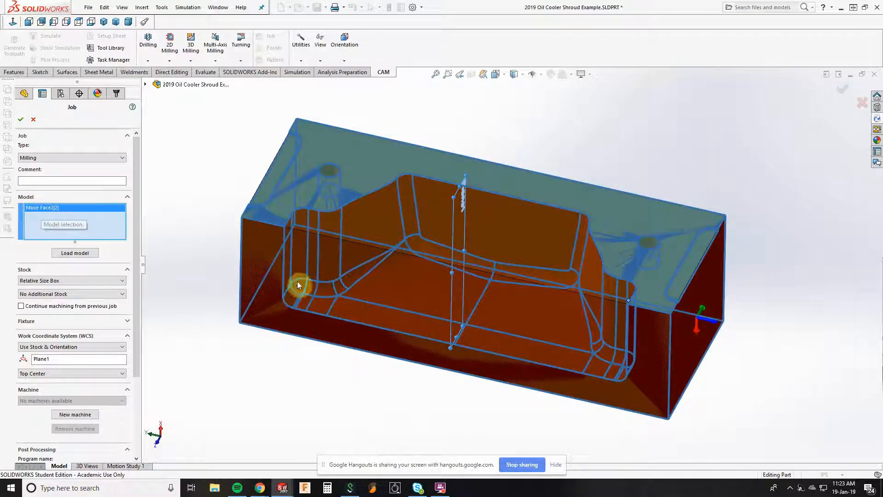
Replace Plane1 with the mold's flat top face as the orientation reference of the job's work coordinate system.
click(78, 348)
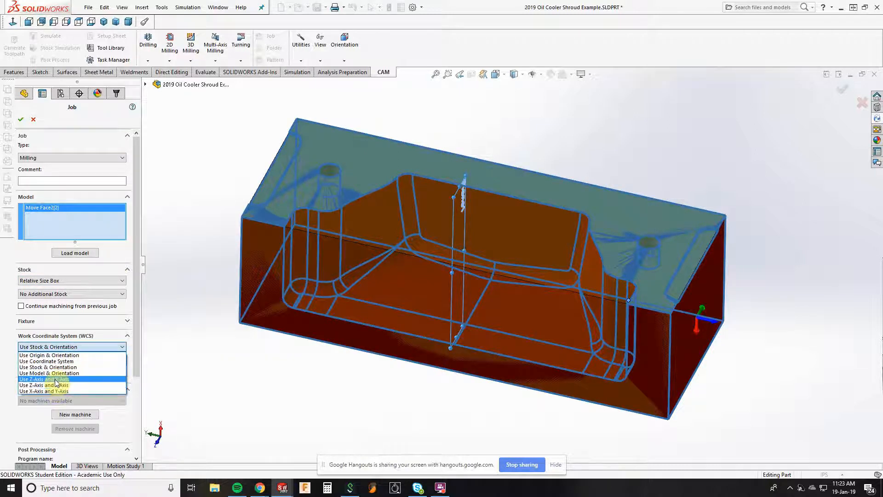
click(119, 420)
middle_drag(274, 394, 274, 370)
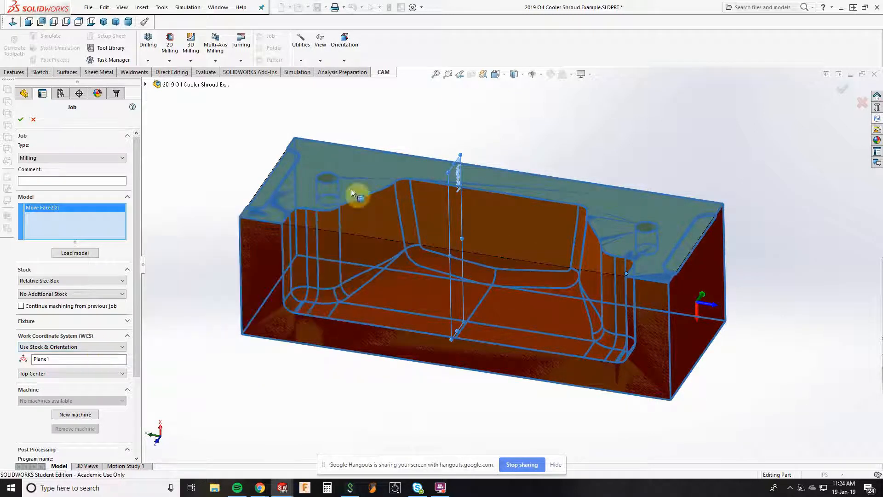
click(54, 360)
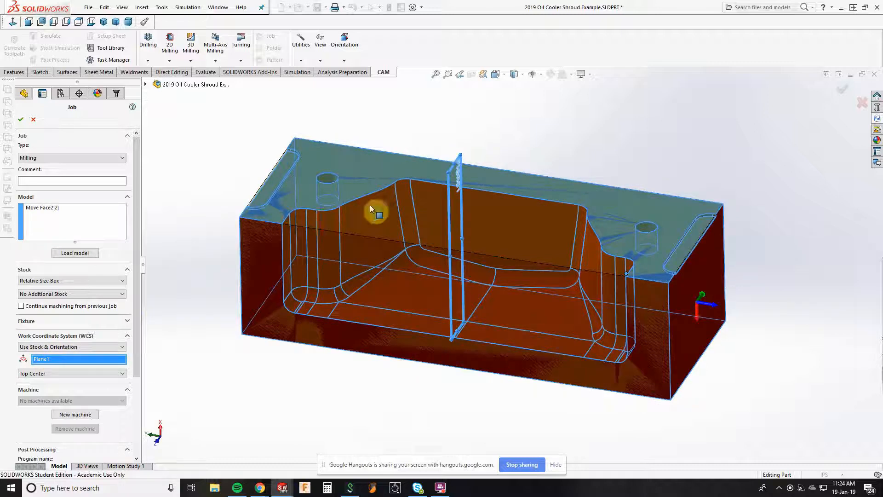
click(347, 186)
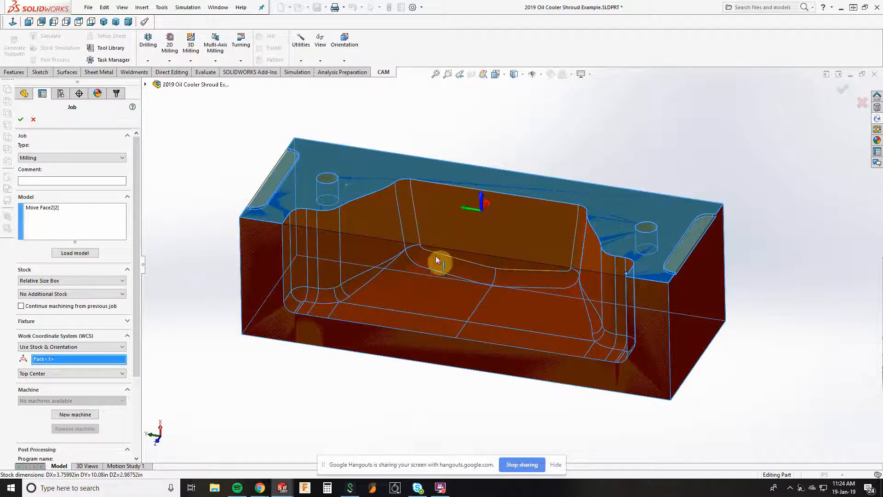
Define the work coordinate system by Z-axis and X-axis, using the mold's long front bottom edge for the X-axis.
middle_drag(284, 241, 329, 257)
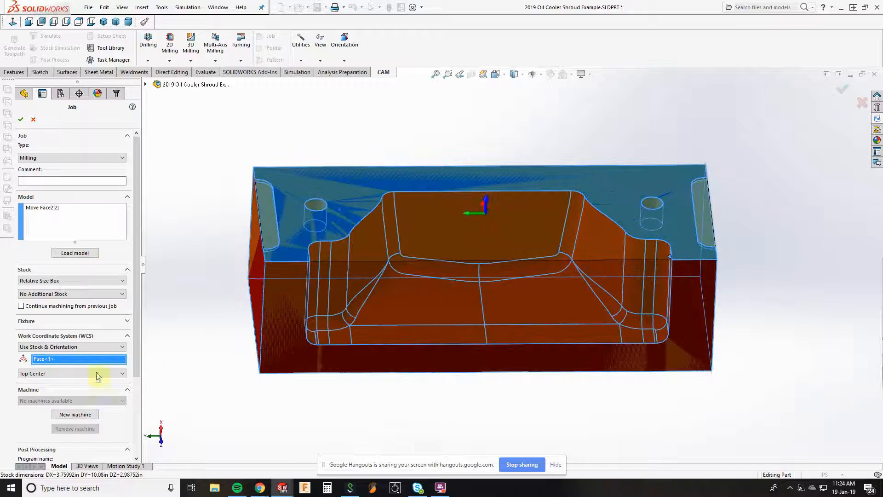
click(92, 349)
click(74, 373)
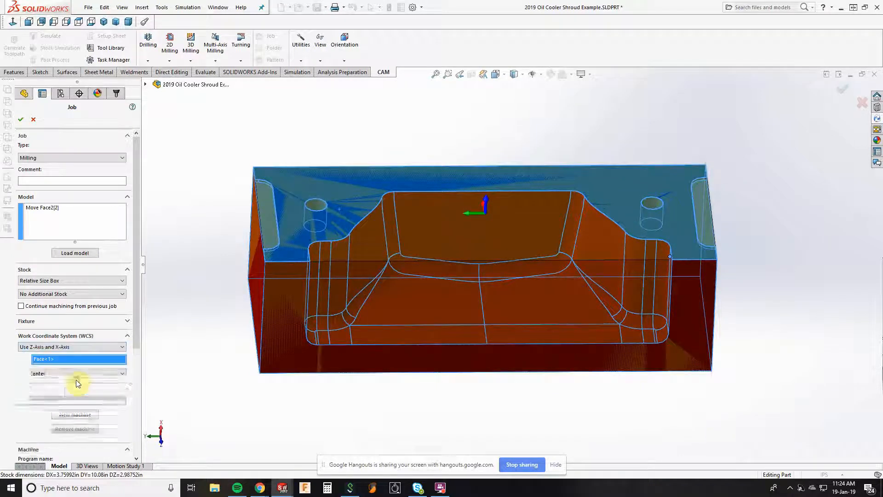
click(79, 348)
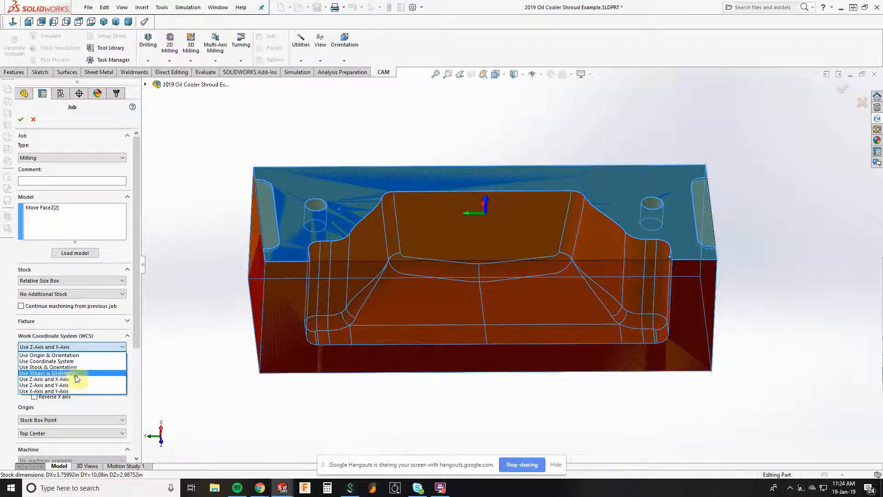
click(39, 379)
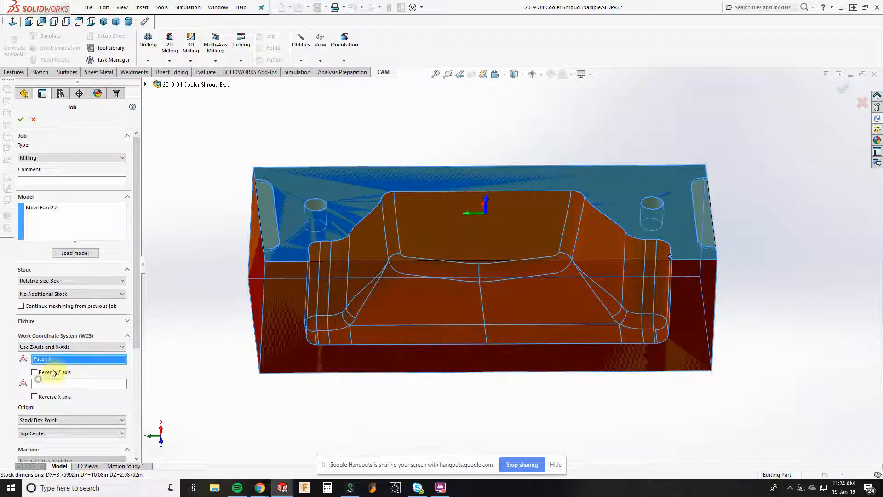
click(83, 384)
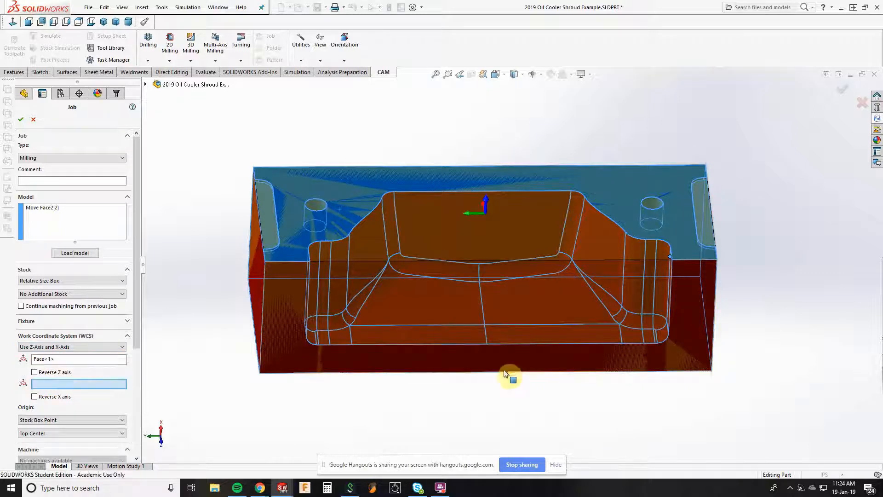
click(501, 374)
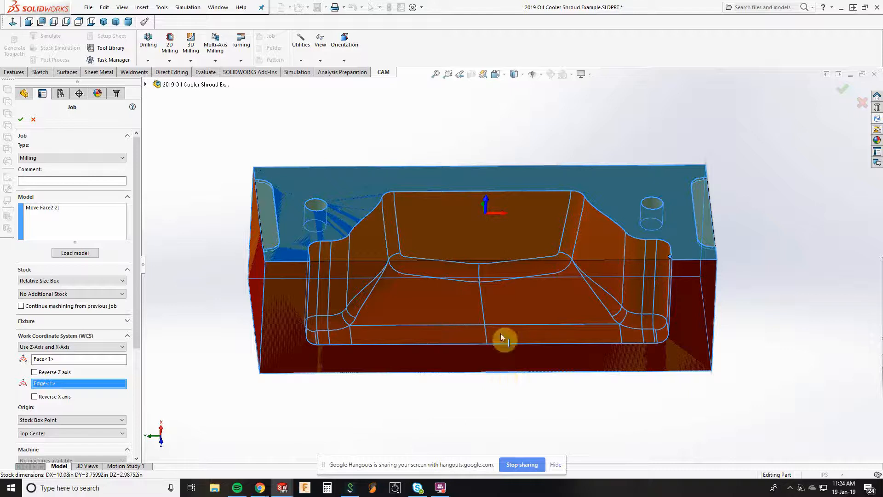
middle_drag(501, 335, 478, 264)
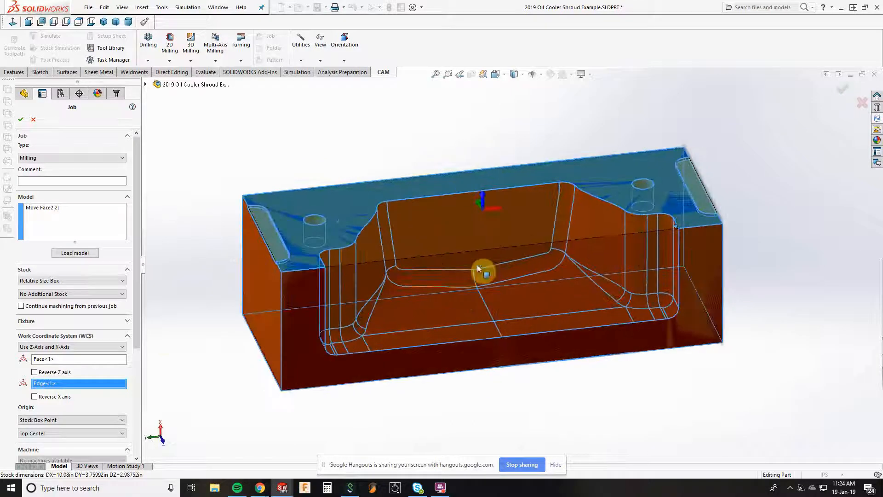
drag(138, 341, 142, 369)
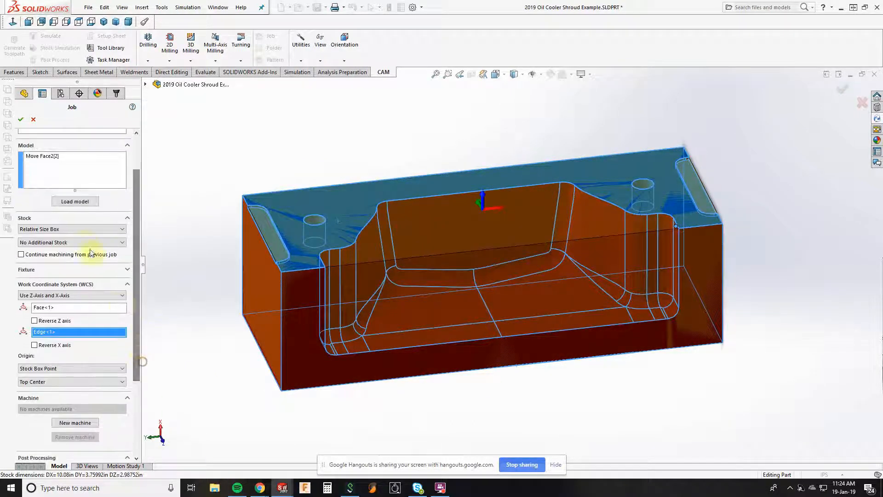
Keep the stock as a relative size box, add stock to sides and top-bottom, and set the top offset to 0.1 in.
click(76, 230)
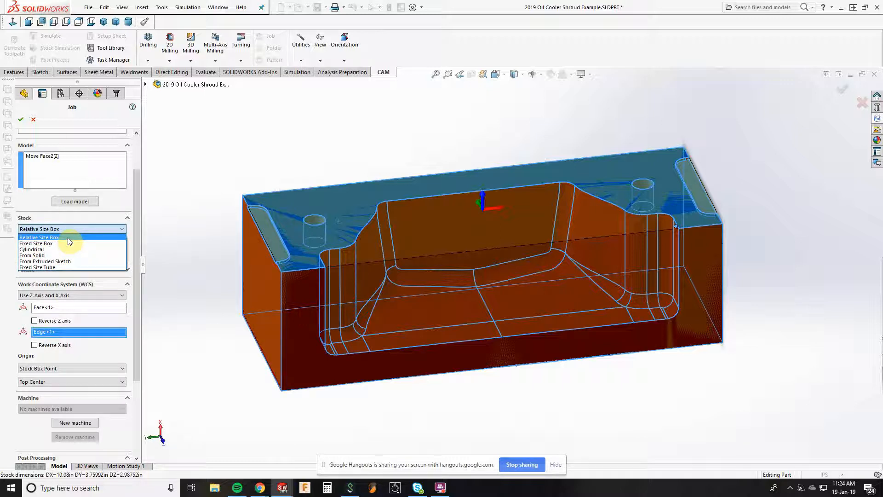
click(68, 238)
click(73, 242)
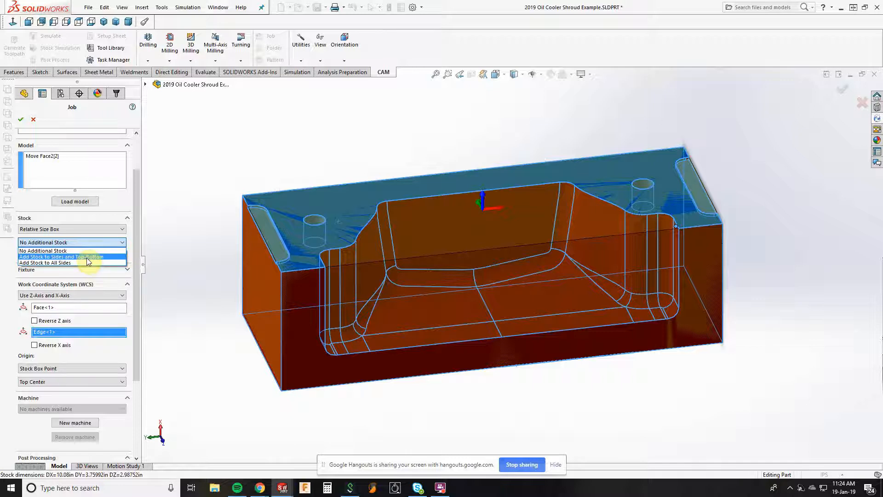
click(87, 258)
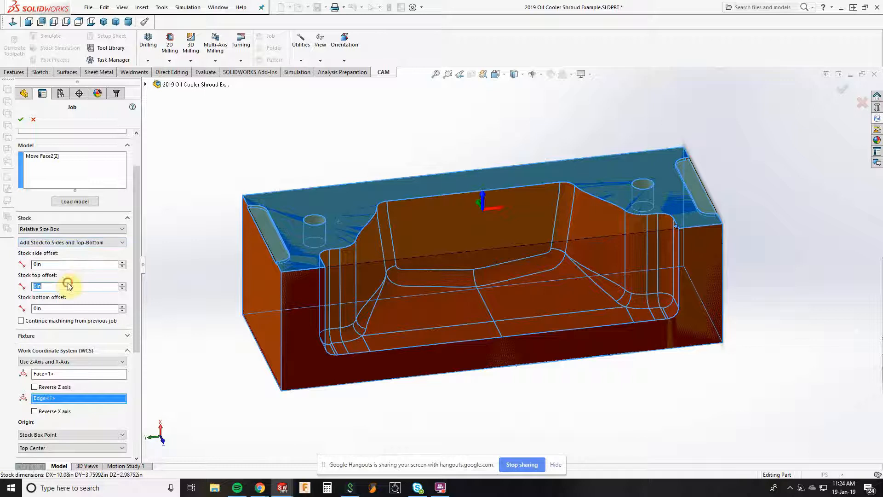
text(.1)
key(Return)
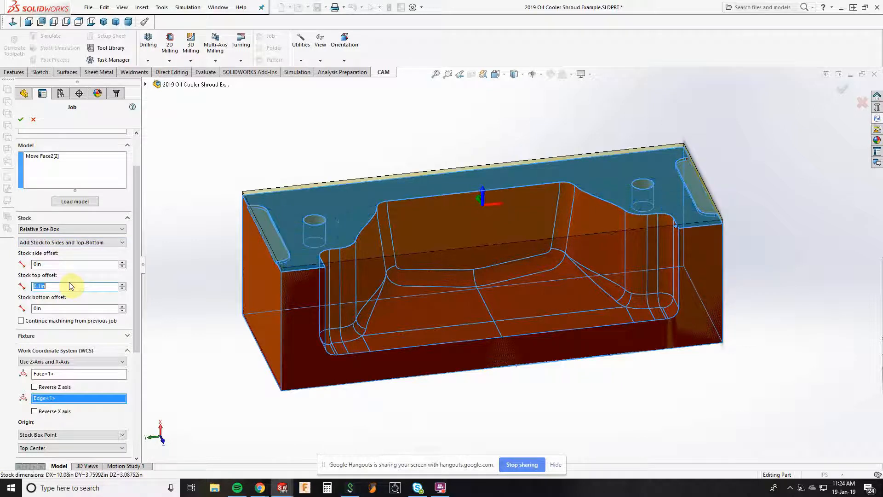
middle_drag(288, 301, 279, 282)
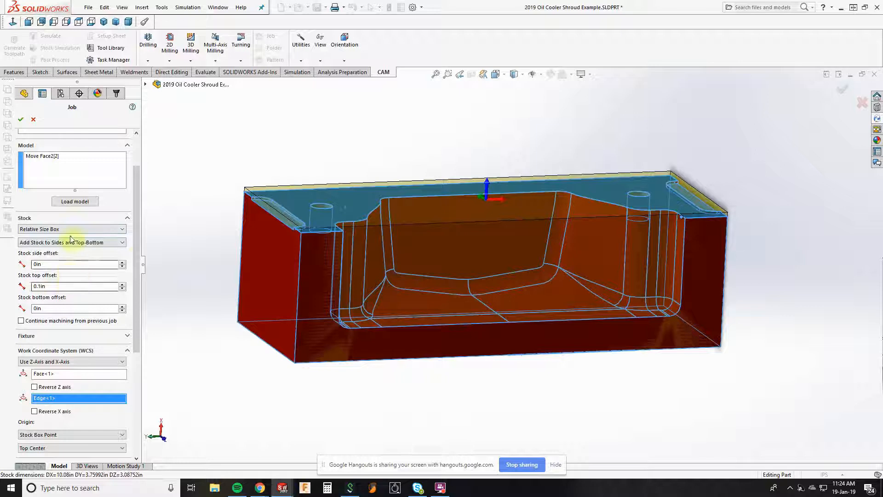
Set the origin of the job's work coordinate system to Model Box Point.
drag(137, 254, 141, 309)
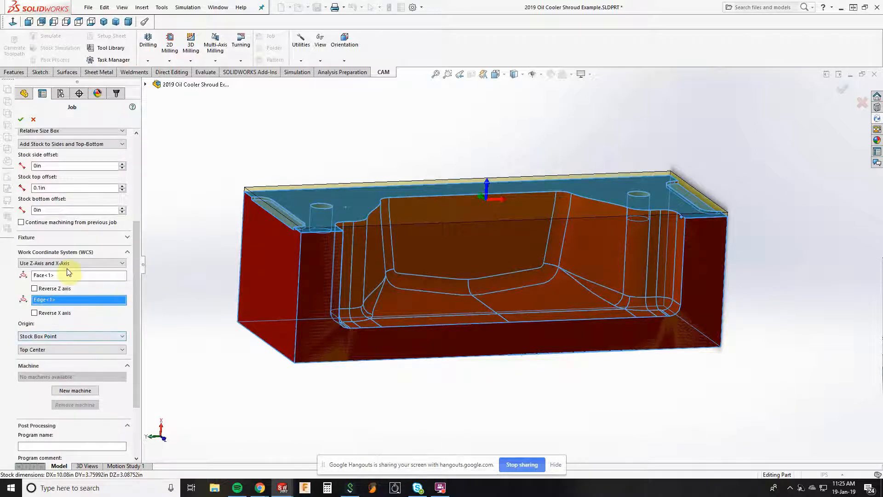
middle_drag(275, 235, 272, 266)
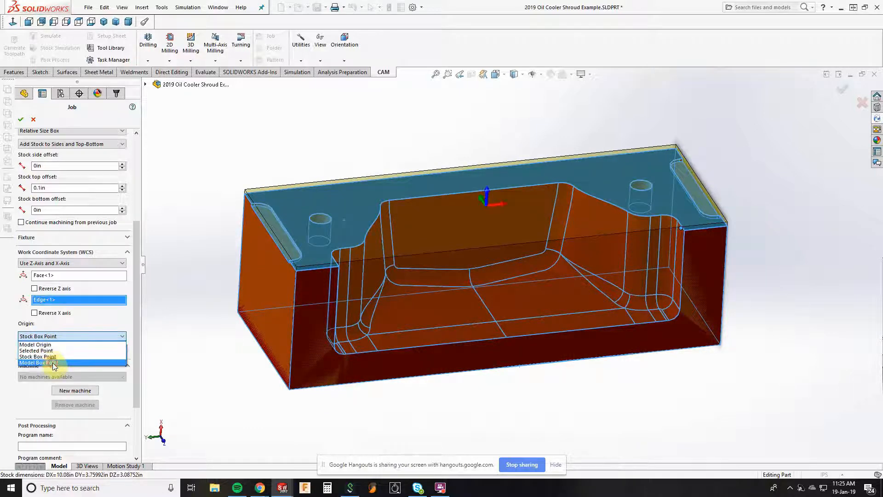
click(54, 363)
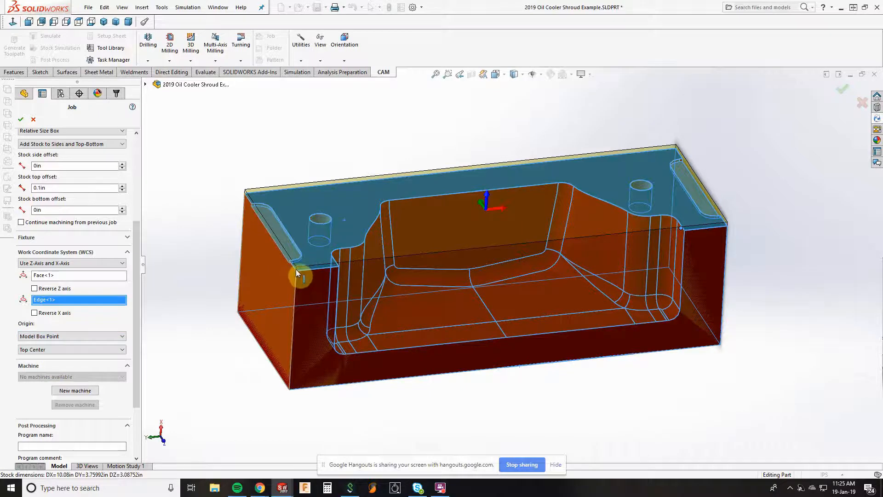
Pick the mold's front bottom corner vertex as the X-axis reference and choose Model Box Point again for the origin.
middle_drag(297, 278, 276, 344)
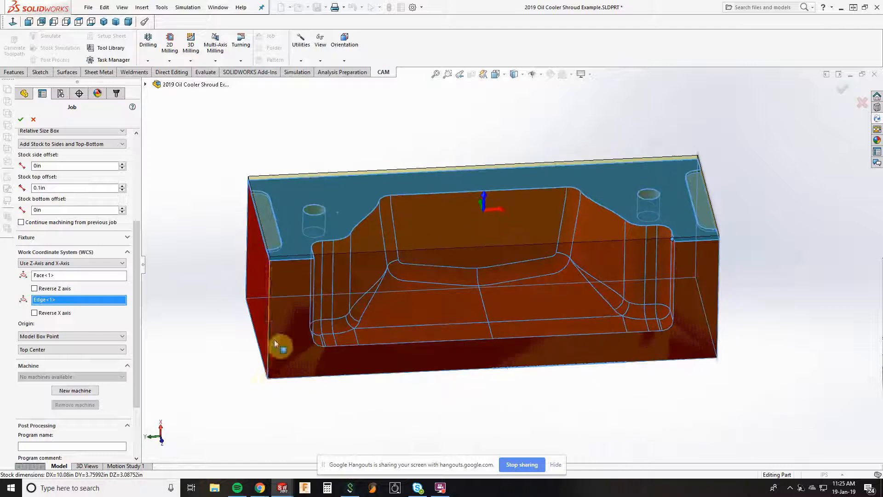
click(269, 381)
middle_drag(305, 404, 306, 385)
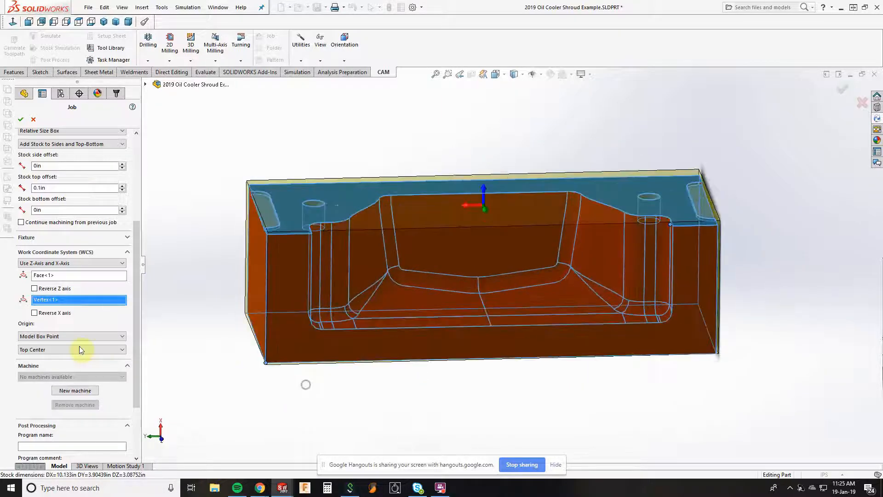
click(53, 338)
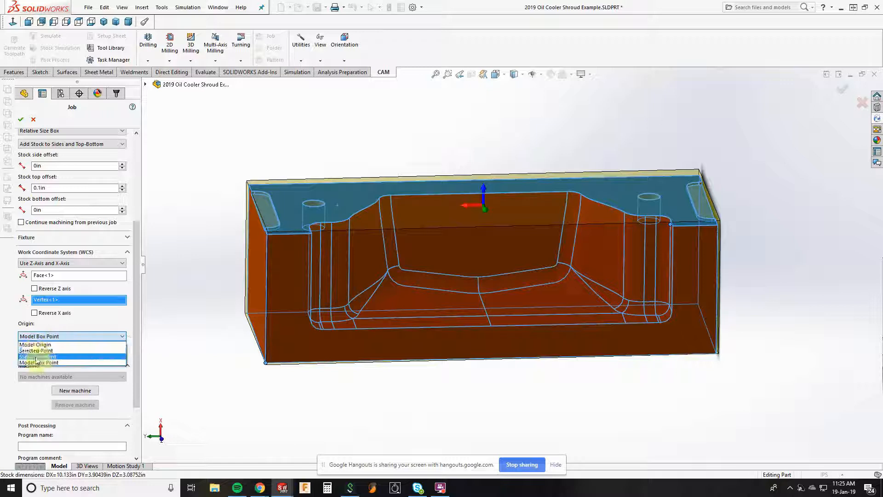
click(37, 363)
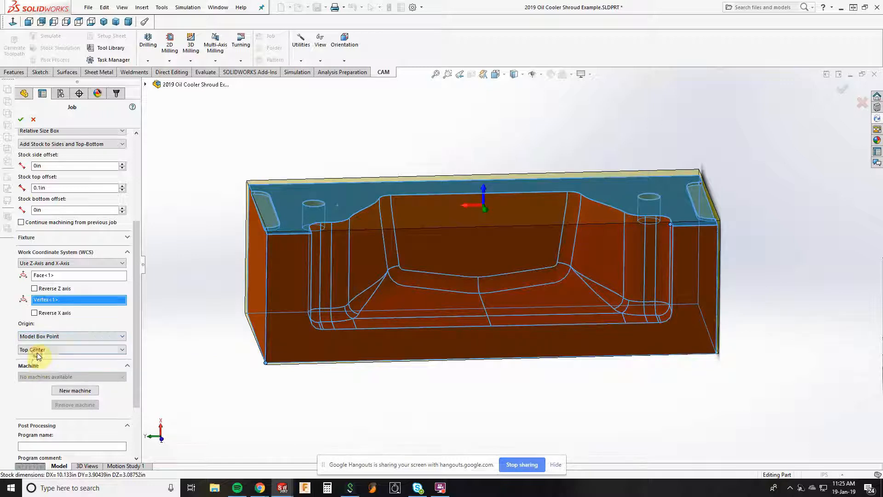
Try Bottom Corner 1, 2, 3 and 4 in turn as the model box point for the origin.
click(39, 349)
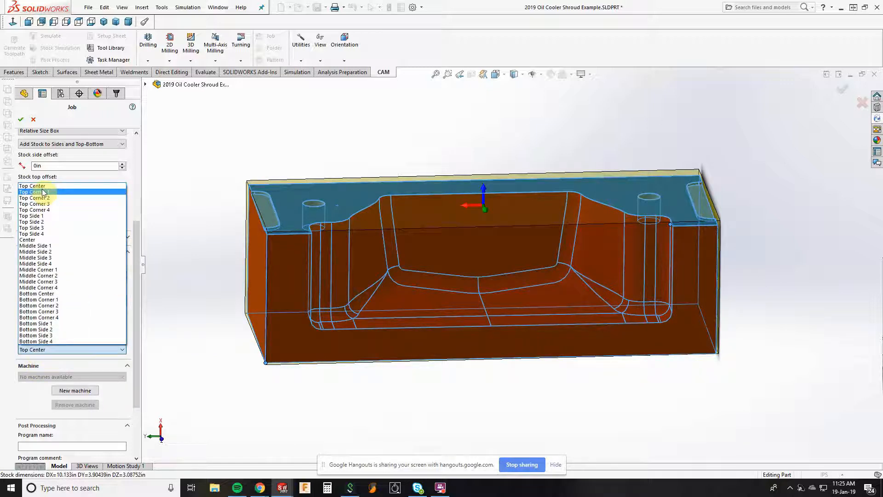
click(41, 300)
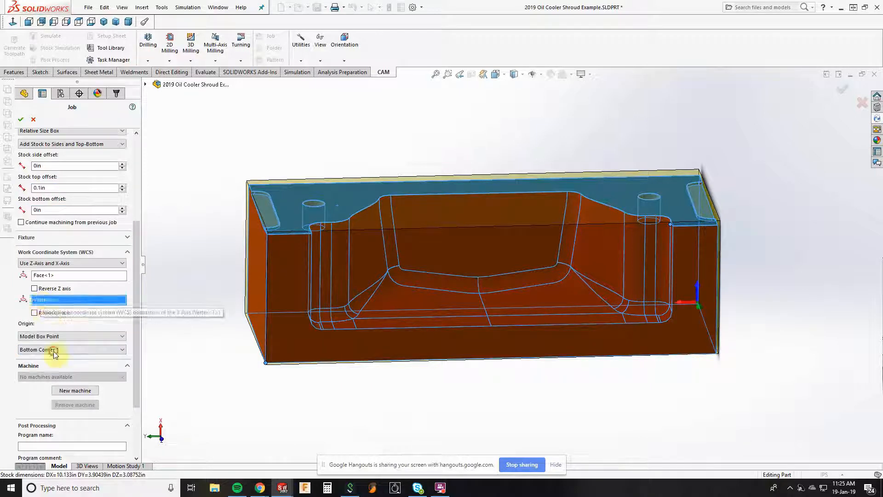
click(55, 349)
click(51, 305)
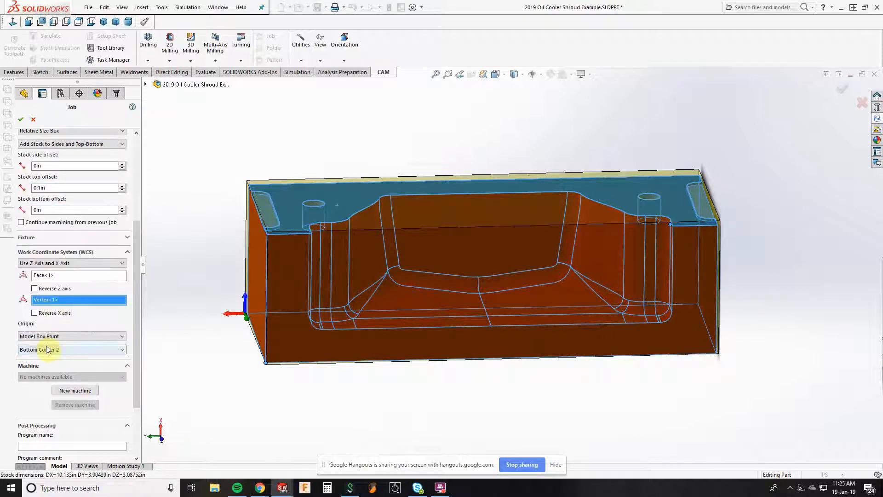
click(48, 349)
click(56, 313)
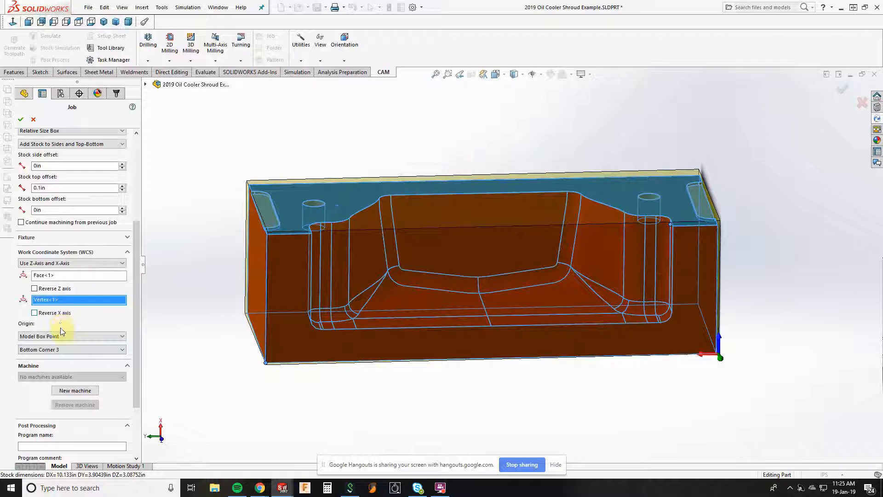
click(56, 350)
click(55, 320)
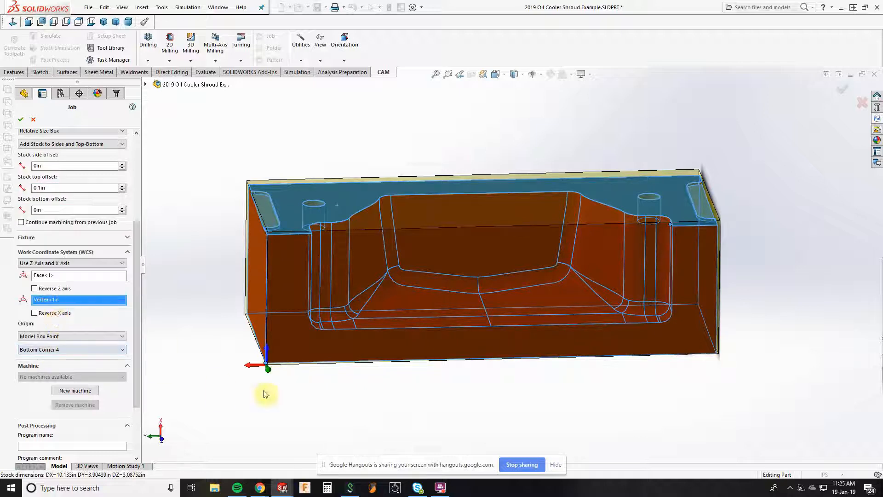
Reverse the X axis, place the origin at Bottom Corner 1 of the model box and accept the job.
click(34, 313)
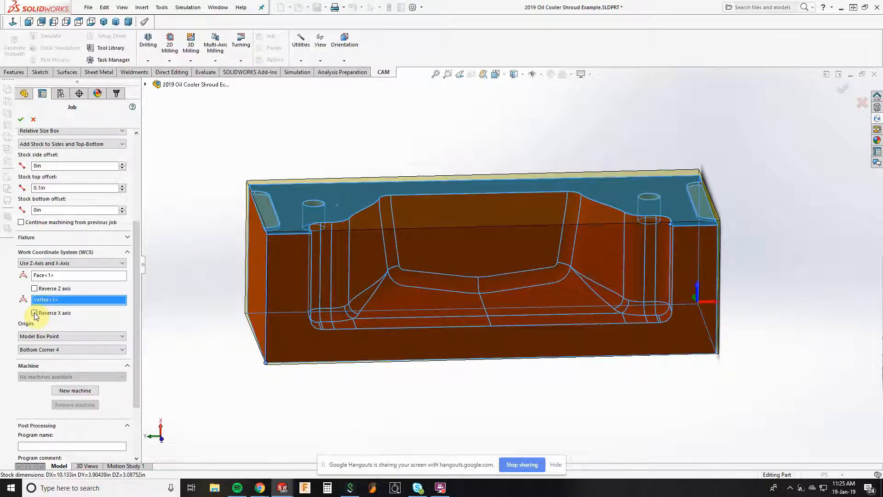
click(69, 352)
click(63, 300)
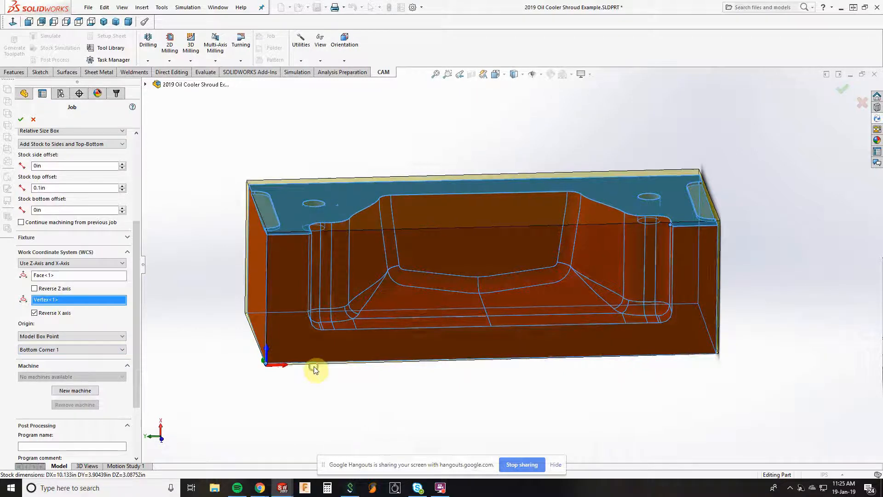
middle_drag(316, 369, 322, 388)
click(21, 119)
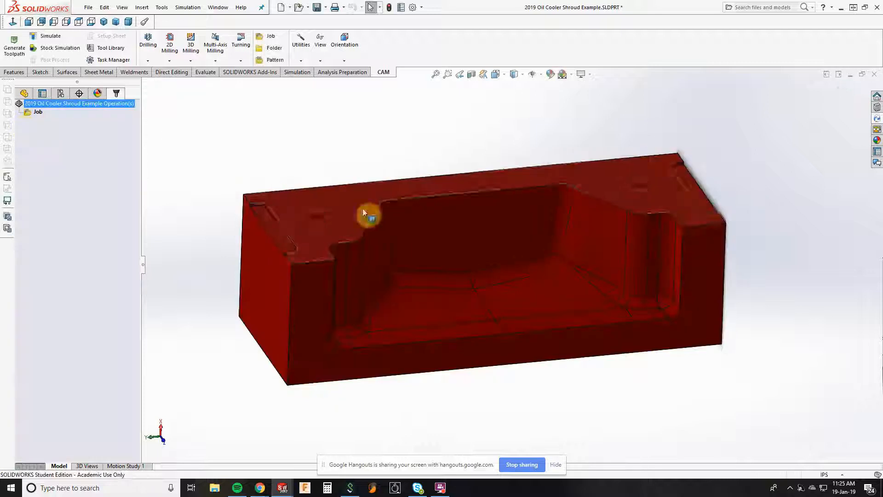
Edit the job so that its X-axis follows the mold's flat end face instead of the corner vertex, and accept it.
click(37, 113)
middle_drag(394, 236, 371, 259)
middle_drag(213, 208, 221, 166)
middle_drag(216, 307, 248, 420)
right_click(39, 113)
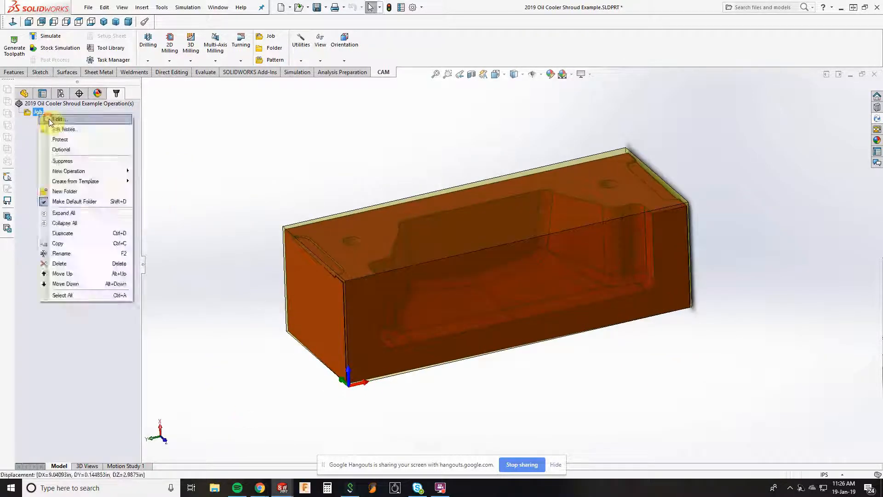
click(49, 115)
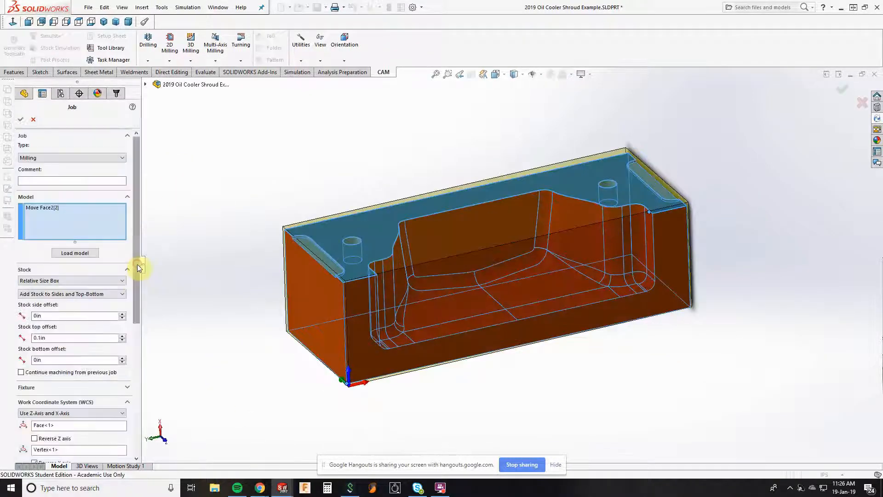
drag(137, 264, 136, 338)
click(64, 320)
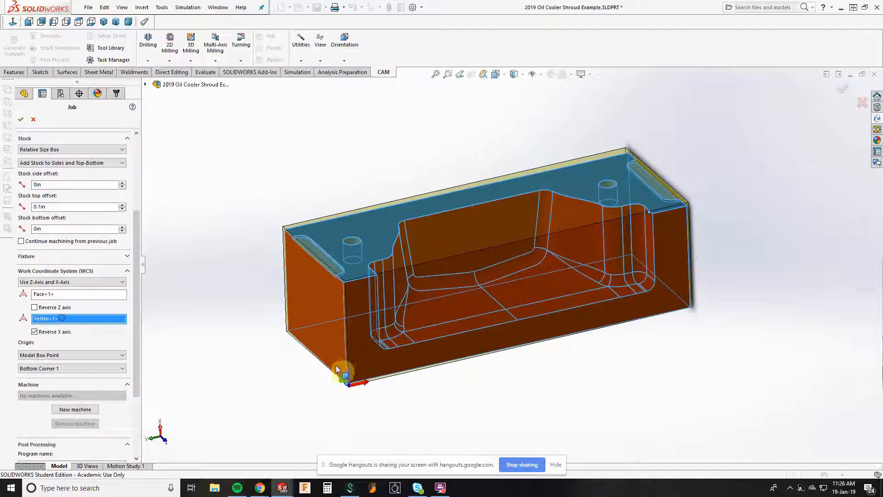
click(329, 340)
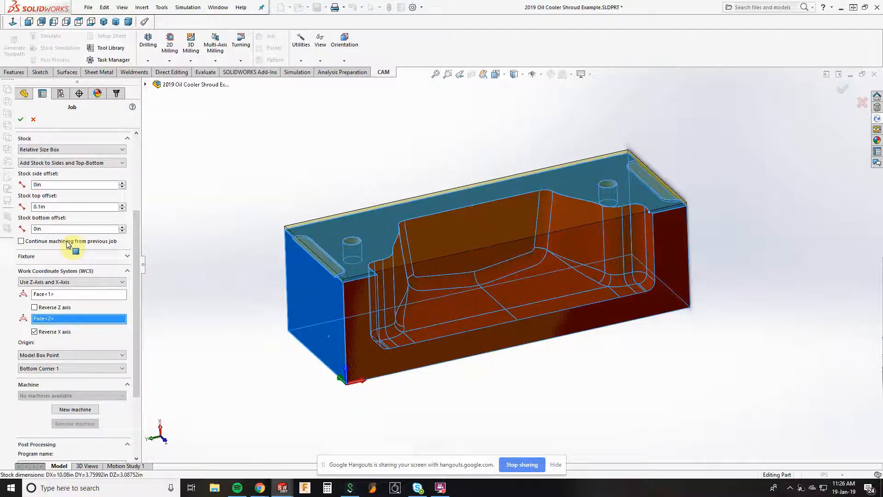
click(21, 121)
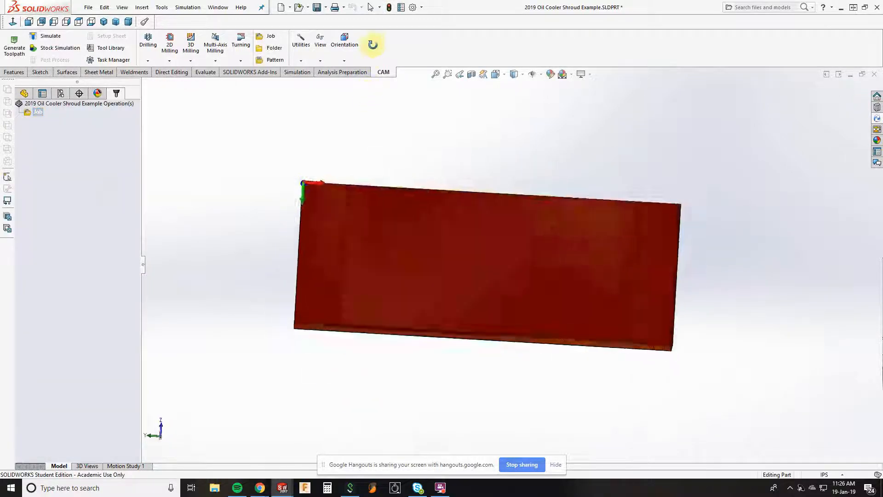
Check the diameters of the two round holes in the mold's top face.
middle_drag(373, 44, 423, 270)
click(100, 173)
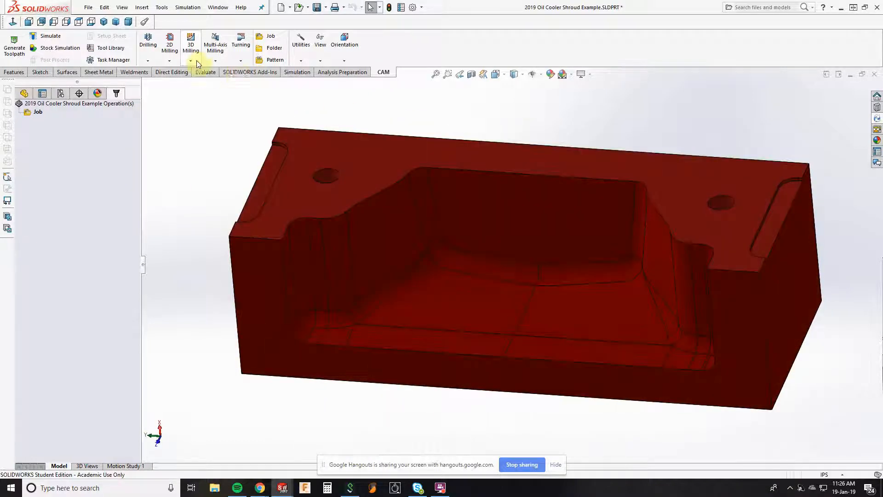
click(330, 178)
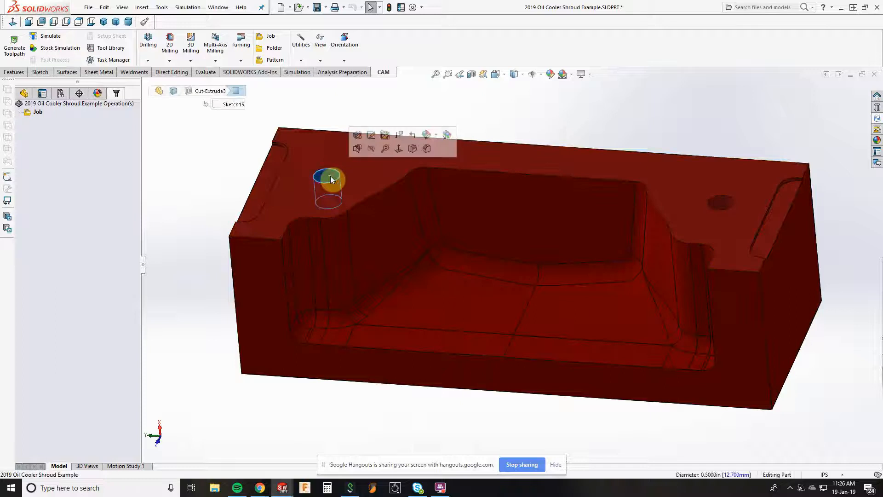
click(720, 205)
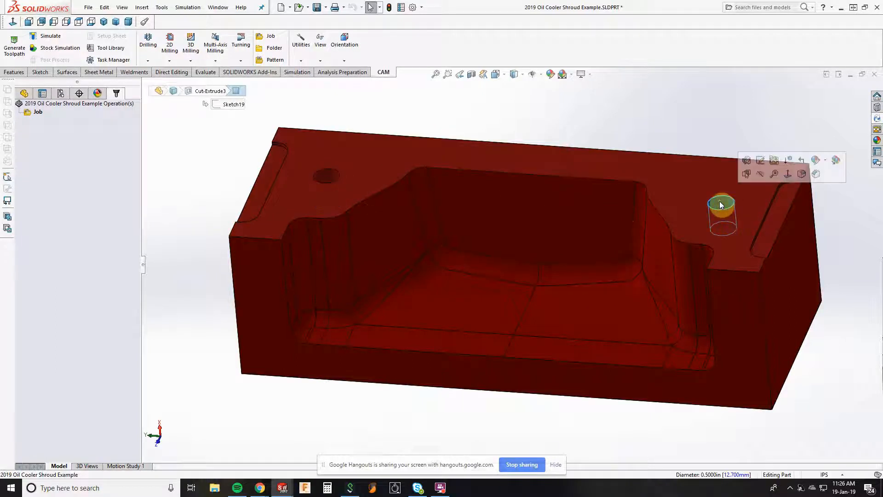
click(850, 349)
middle_drag(427, 168, 303, 198)
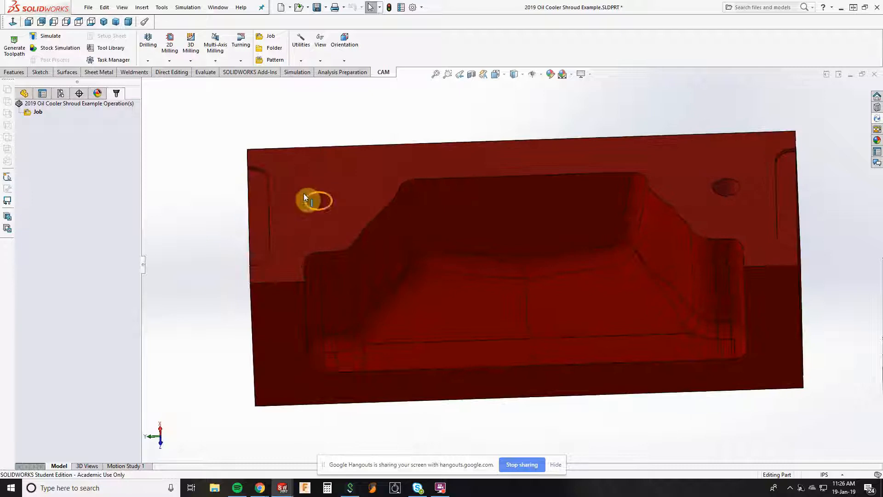
click(318, 200)
click(185, 187)
middle_drag(186, 187, 432, 346)
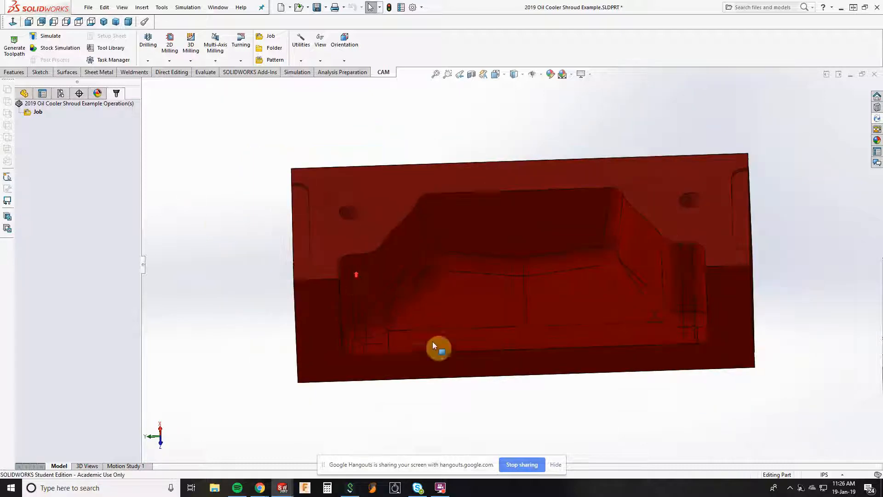
Check the radii of the cavity's vertical rounded corners and of a small rounded face in its front bottom corner.
scroll(503, 298, down, 3)
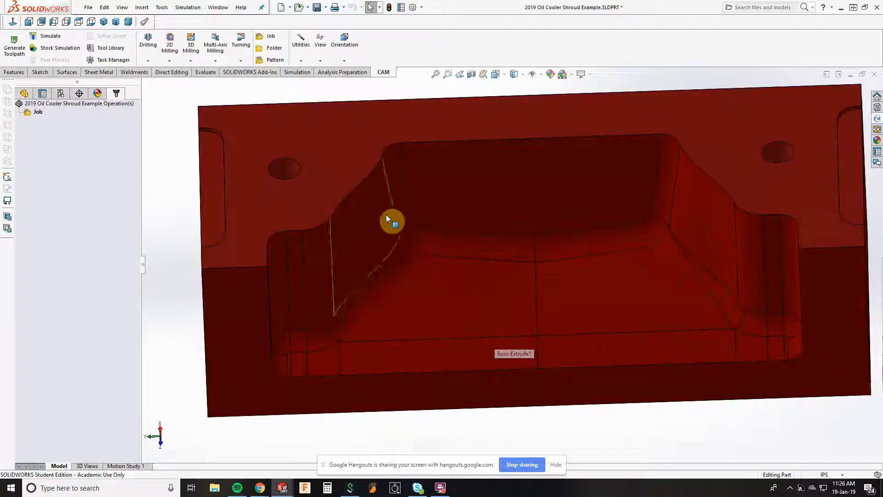
middle_drag(355, 313, 746, 255)
click(283, 170)
click(277, 174)
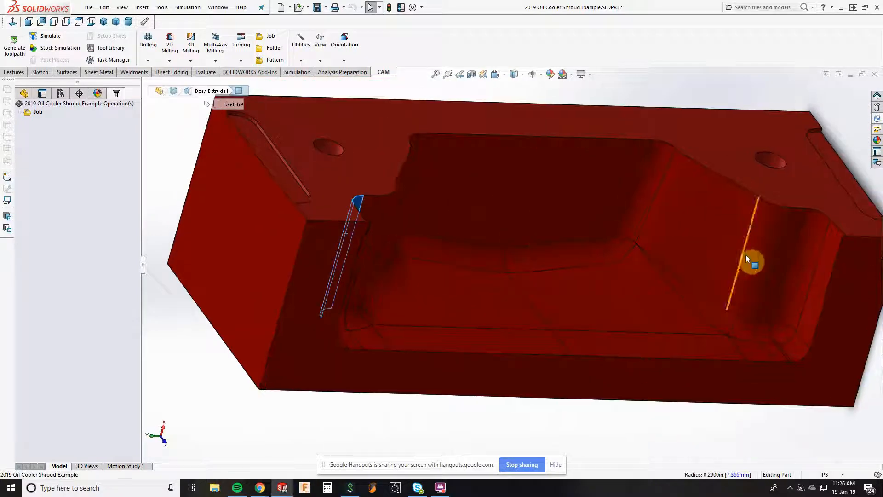
click(805, 255)
middle_drag(803, 257, 788, 274)
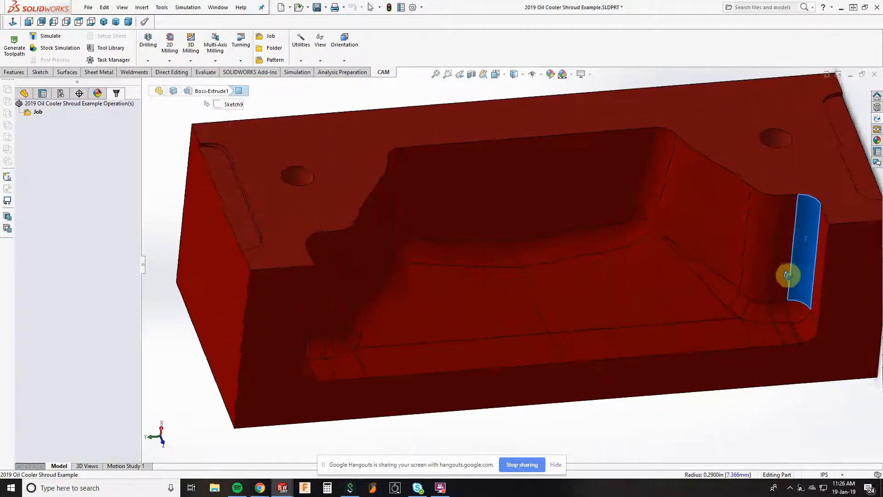
click(659, 166)
middle_drag(658, 166, 342, 285)
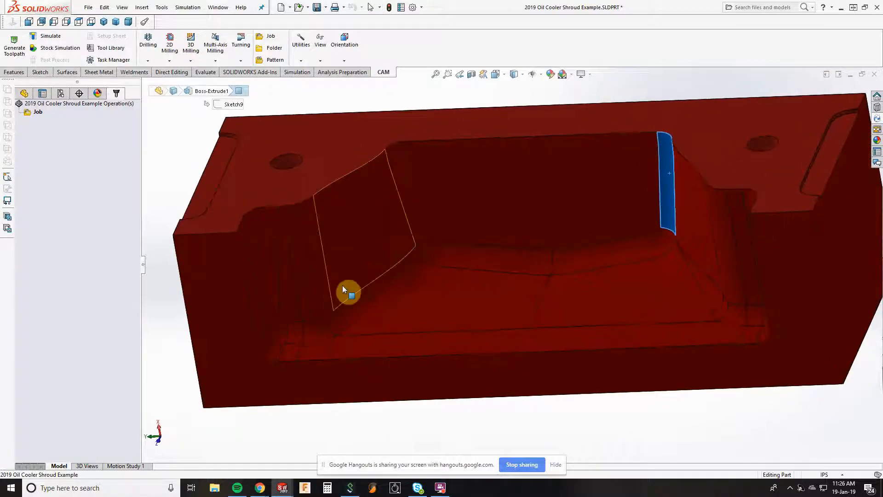
click(294, 333)
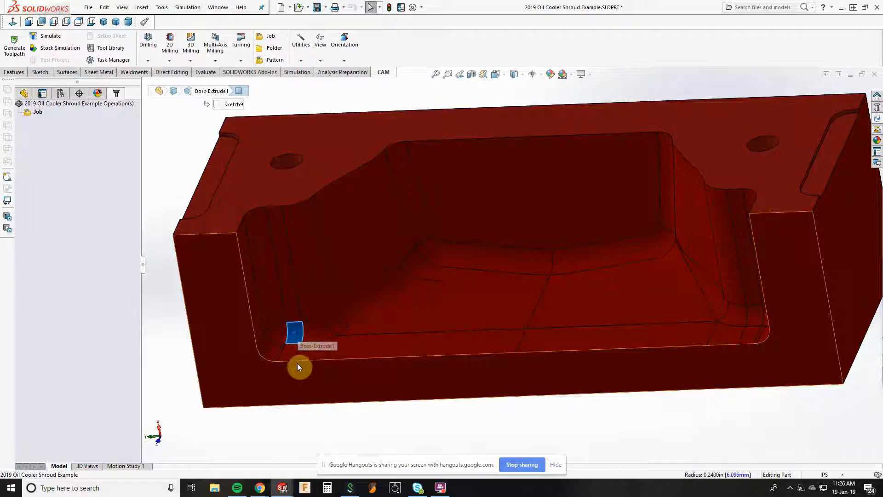
Clear the selected corner face and inspect the mold's cavity floor and rounded corners from the front.
scroll(302, 343, down, 5)
middle_drag(436, 311, 462, 314)
scroll(435, 286, up, 10)
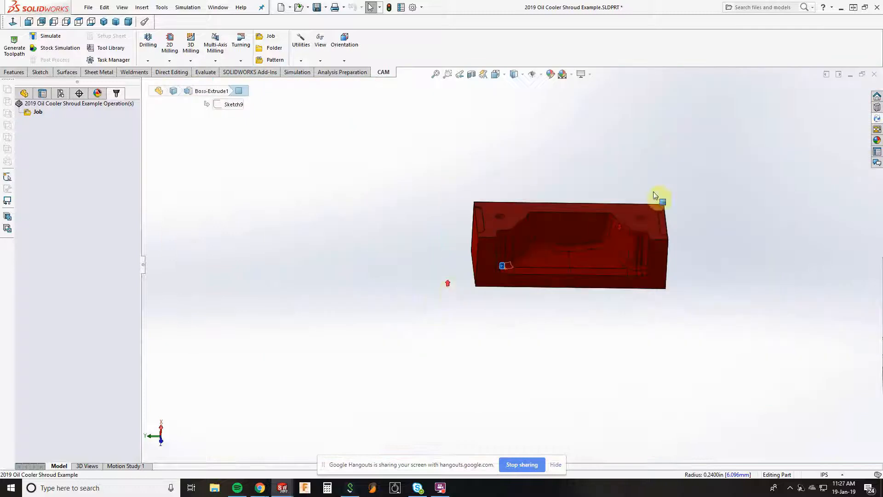
scroll(619, 231, down, 6)
click(552, 433)
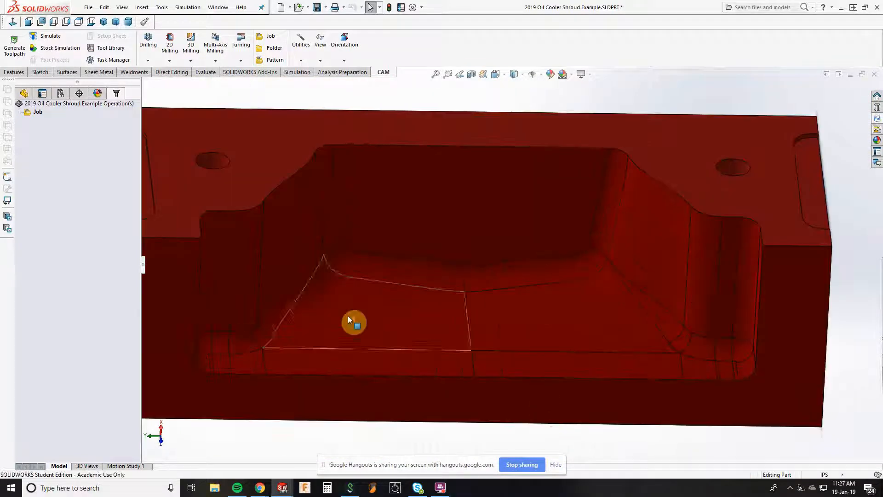
scroll(348, 312, up, 2)
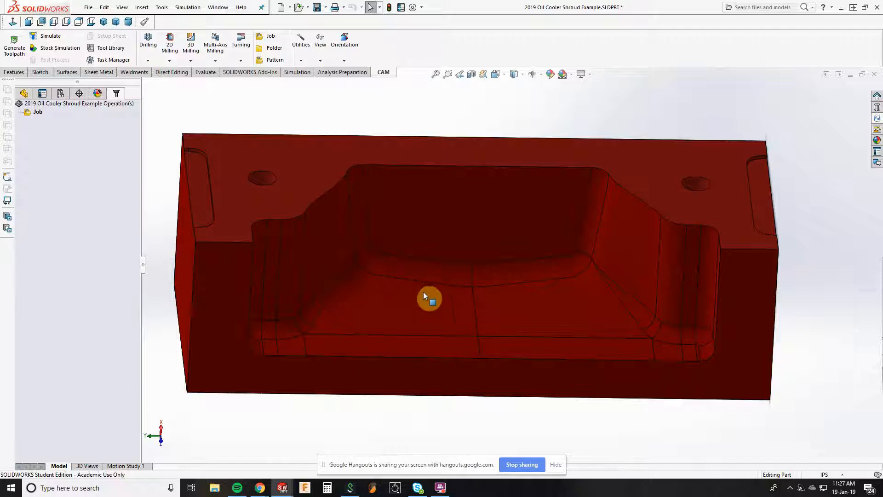
Switch to Chrome and open the MSC Industrial product catalogue at mscdirect.com/ProductsHomeView.
click(260, 487)
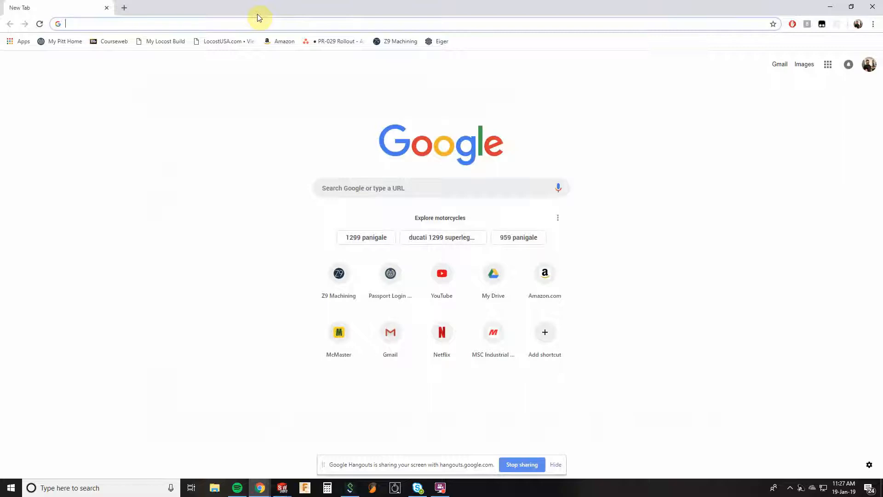
text(mscdirect.com/ProductsHomeView)
key(Return)
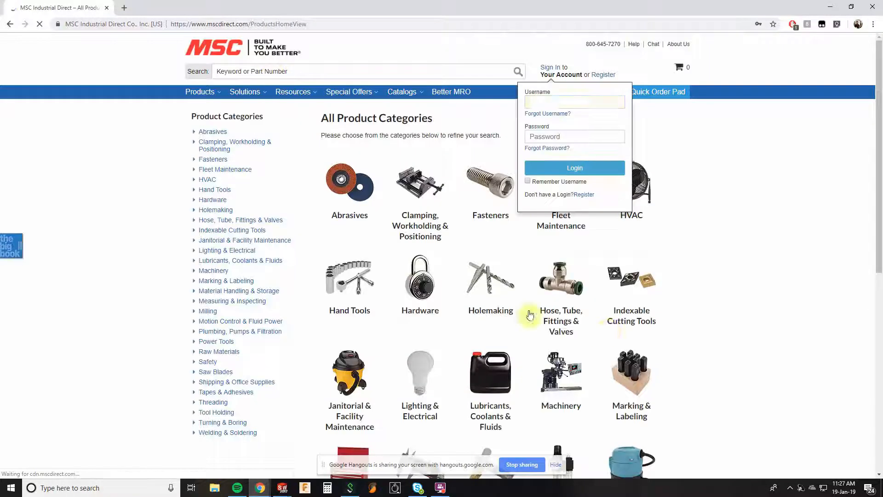
Browse the catalogue through Milling and End Mills to the Corner Radius & Corner Chamfer End Mills category.
scroll(489, 331, down, 6)
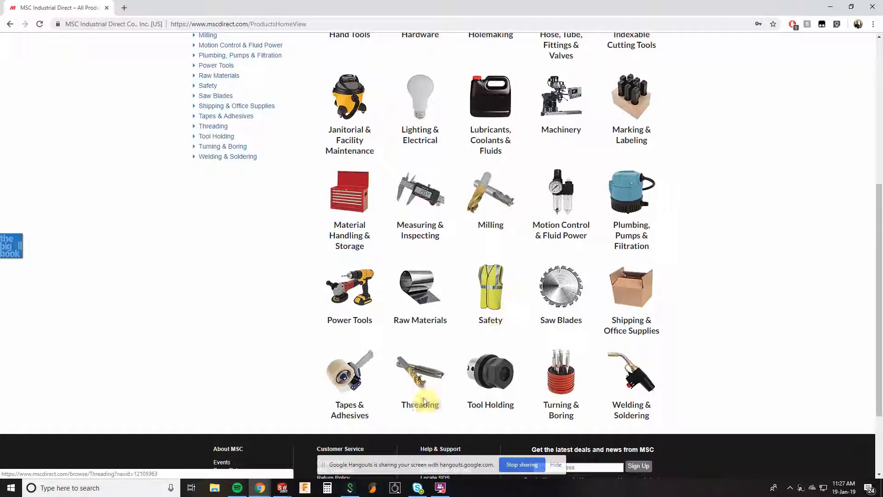
scroll(460, 381, up, 3)
click(486, 363)
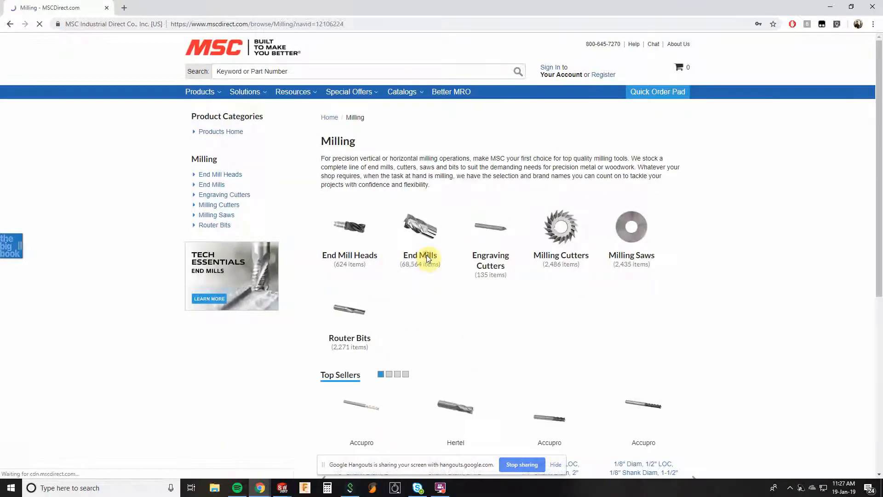
click(427, 254)
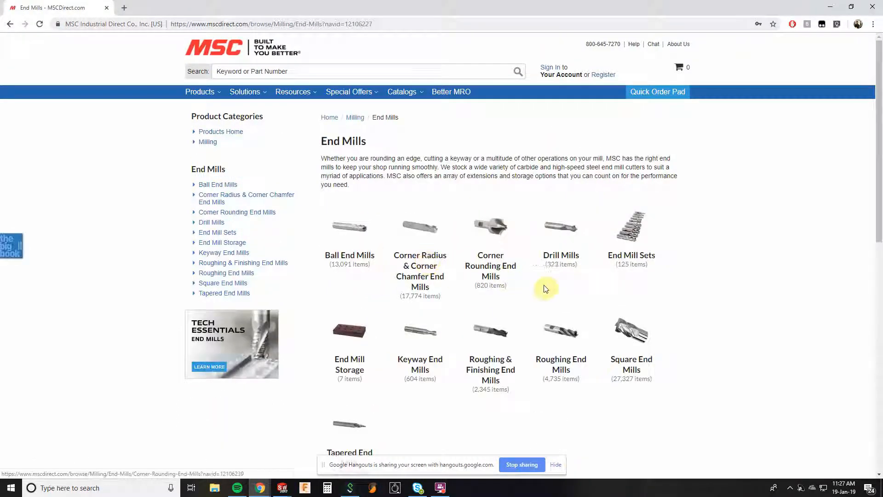
click(421, 268)
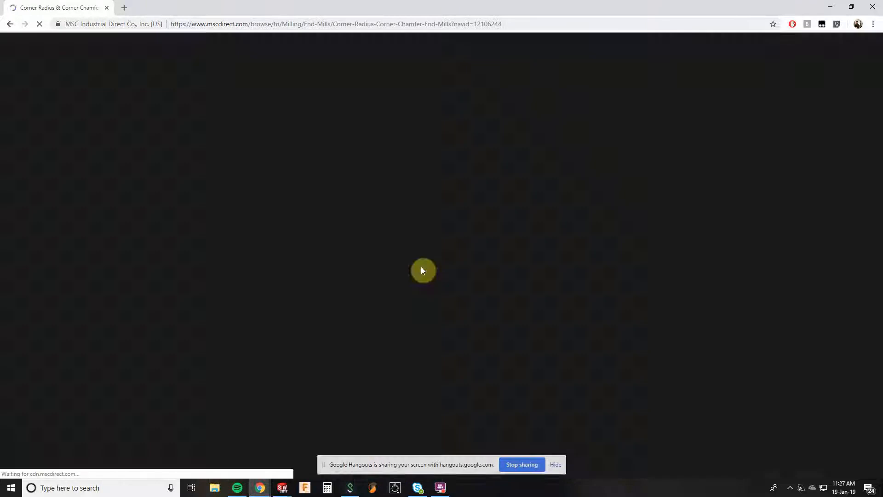
Filter the end mills to a decimal-inch mill diameter of 0.5000.
scroll(163, 334, down, 3)
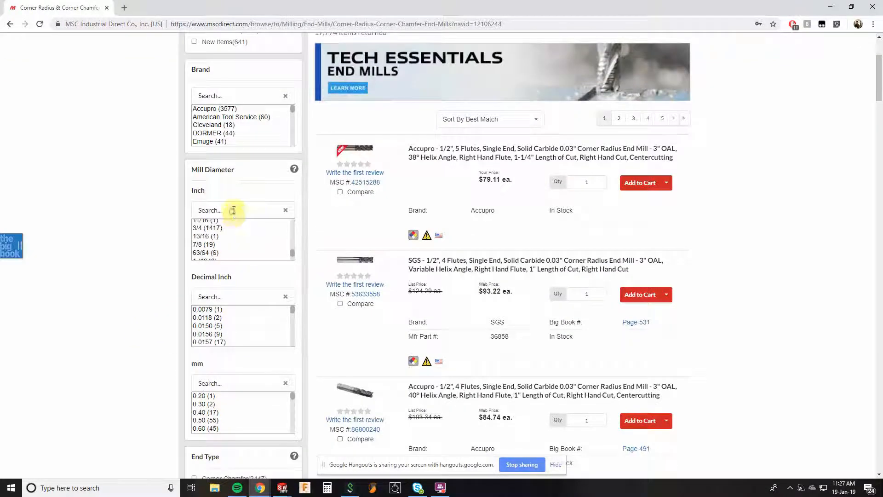
click(233, 210)
scroll(230, 244, down, 2)
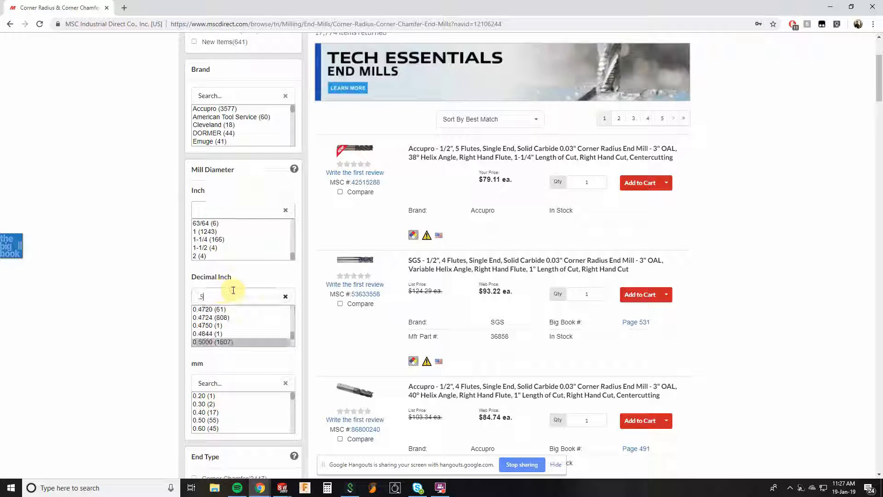
click(216, 344)
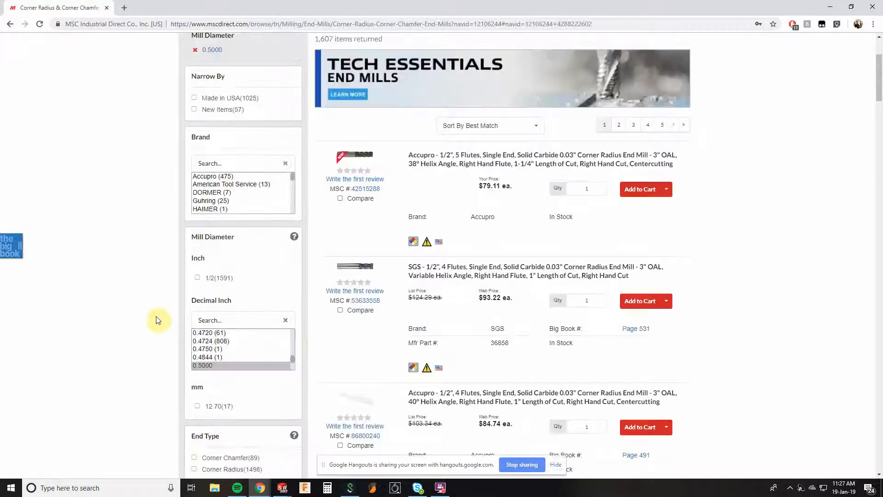
Narrow the end mills to the Corner Radius end type with a 1/8 inch corner radius.
scroll(158, 320, down, 10)
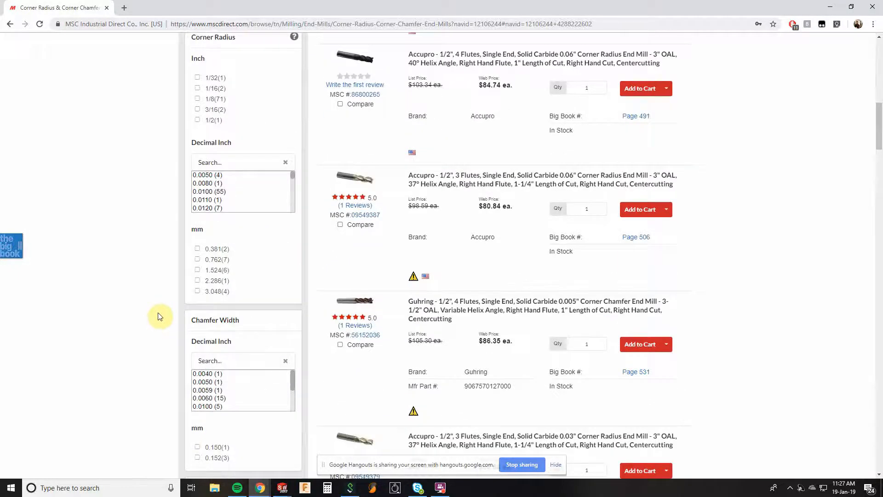
scroll(161, 315, down, 5)
scroll(158, 315, up, 11)
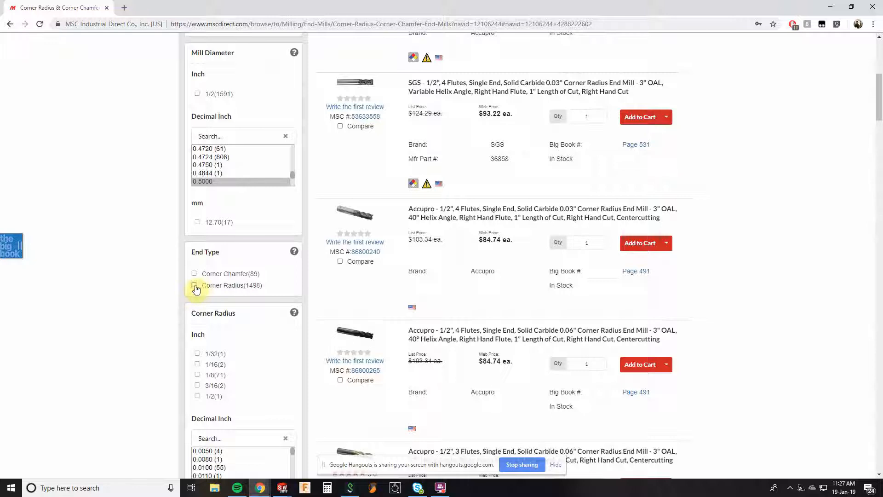
click(195, 286)
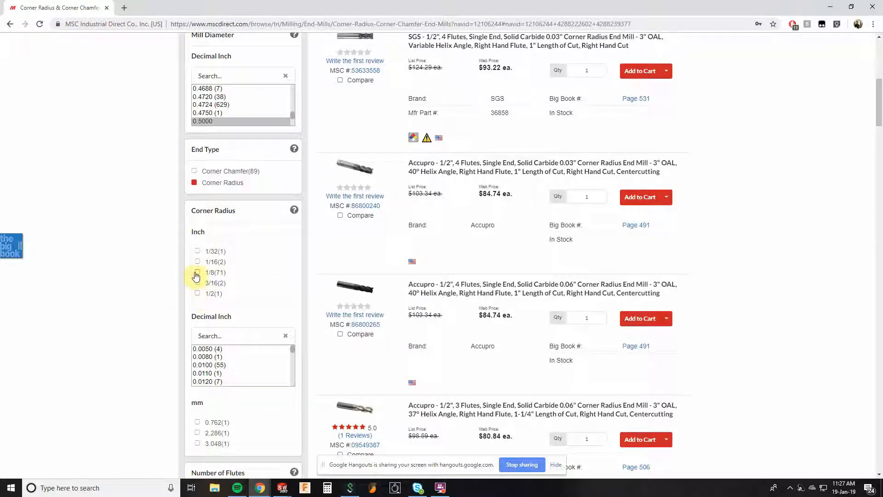
click(195, 272)
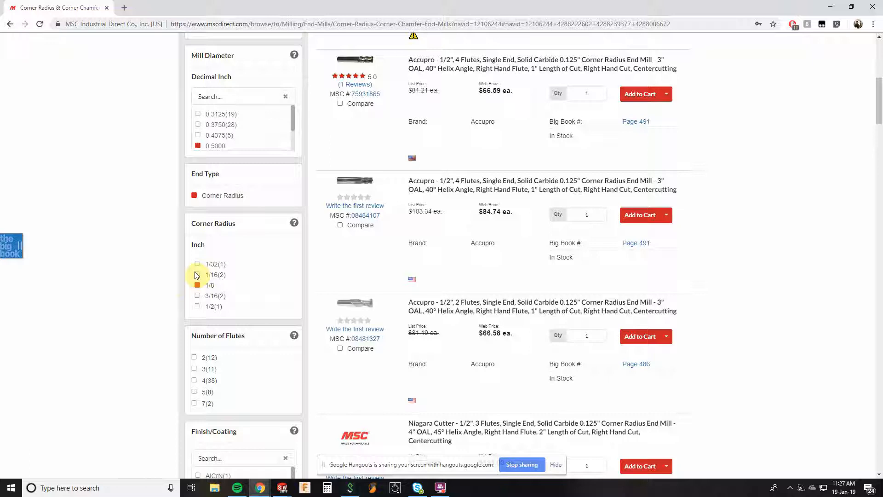
Try limiting the end mills to a 3 inch length of cut, review the listed tools and remove that filter.
scroll(173, 284, down, 5)
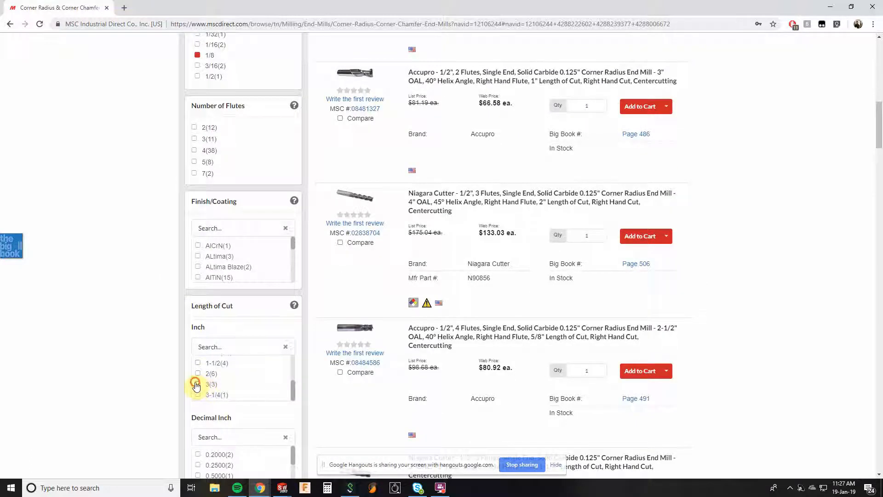
click(196, 384)
scroll(384, 343, up, 10)
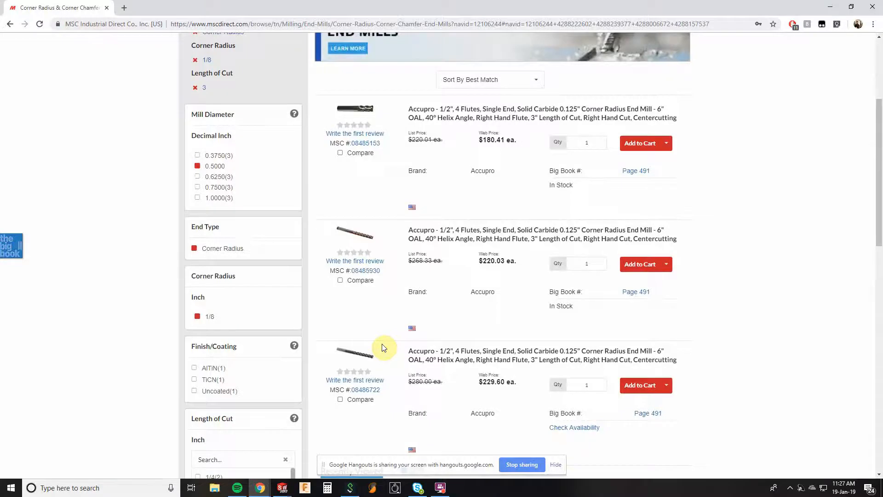
scroll(381, 348, down, 6)
scroll(266, 345, up, 4)
scroll(202, 228, up, 1)
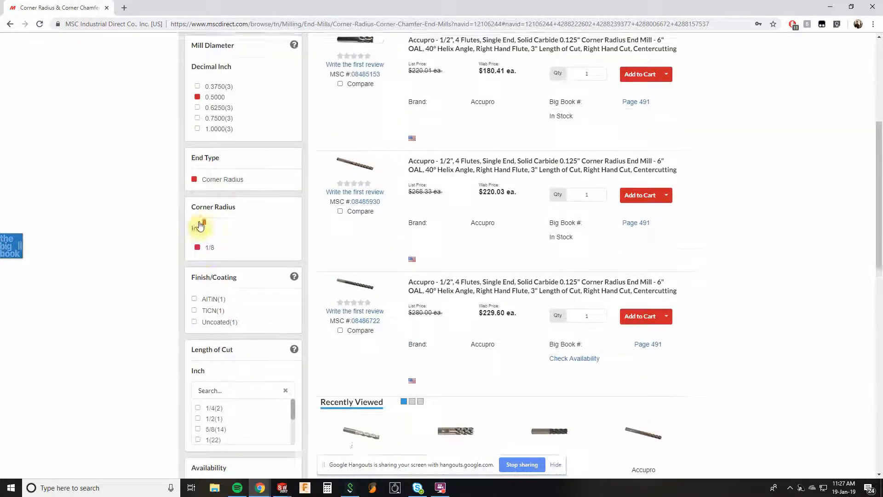
scroll(196, 193, up, 2)
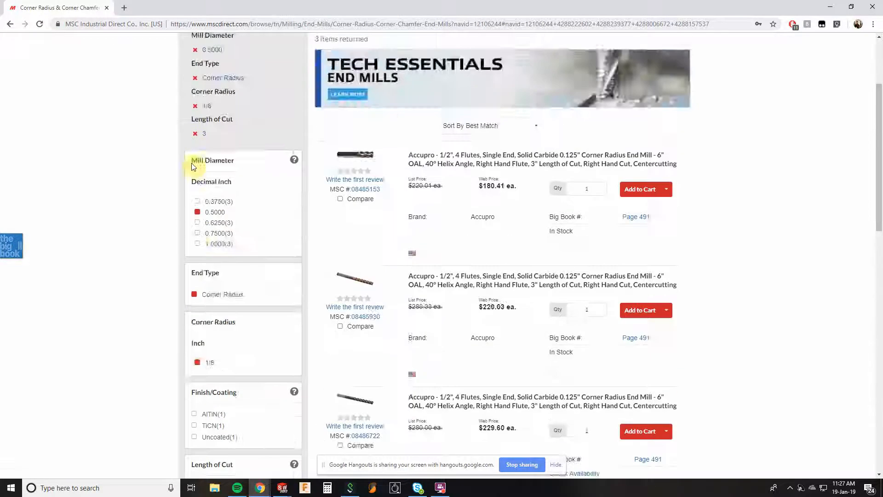
click(195, 134)
Filter the end mills to a 2 inch length of cut and enlarge the product photo of the 3-flute Niagara Cutter end mill.
scroll(154, 275, down, 3)
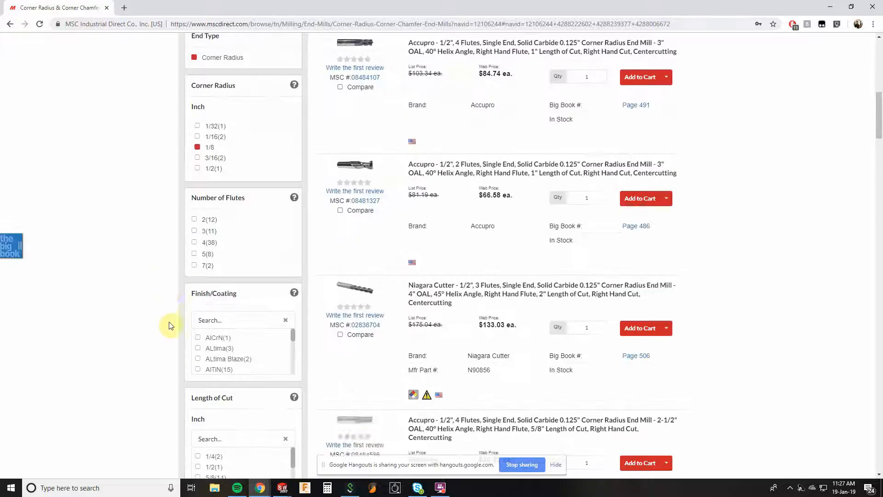
scroll(184, 335, down, 2)
scroll(226, 383, down, 2)
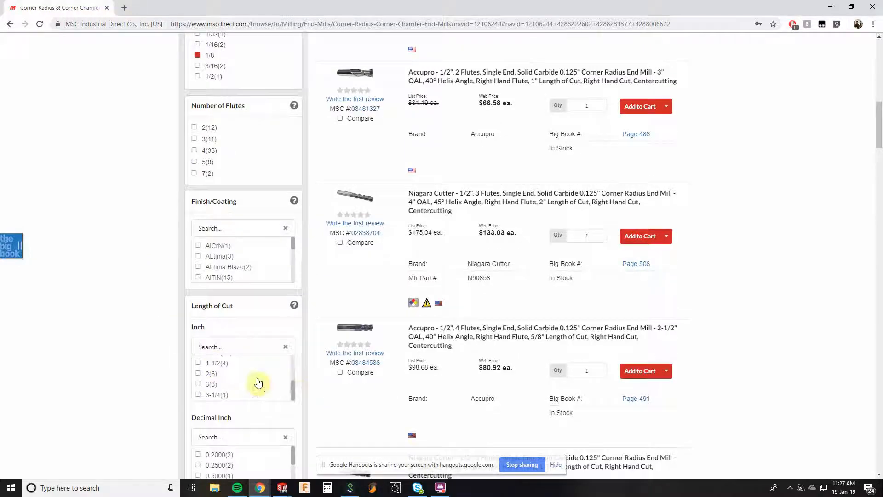
click(198, 374)
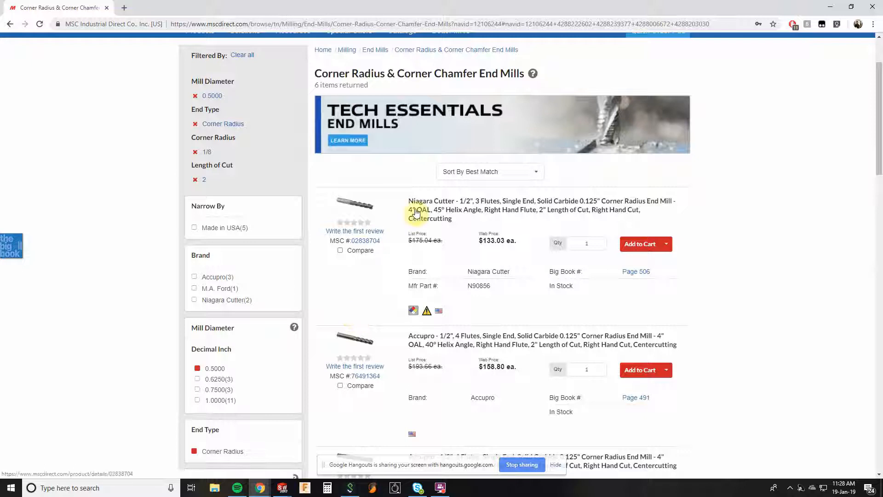
click(418, 211)
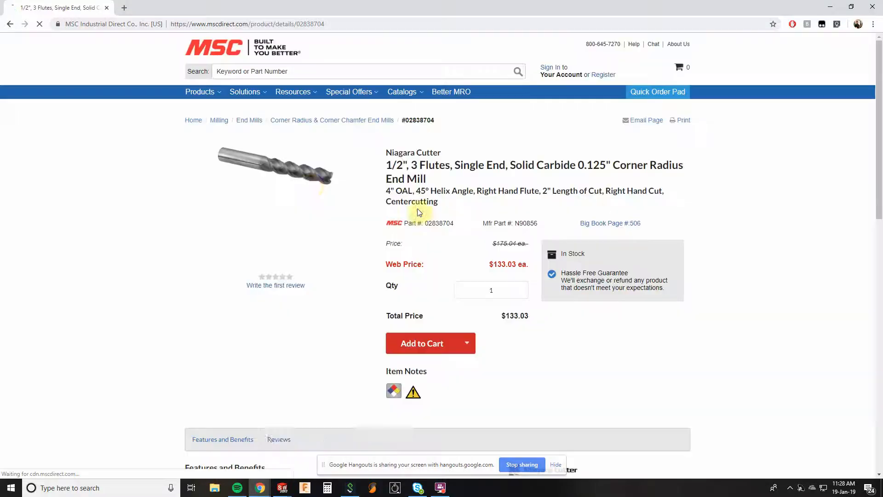
click(311, 184)
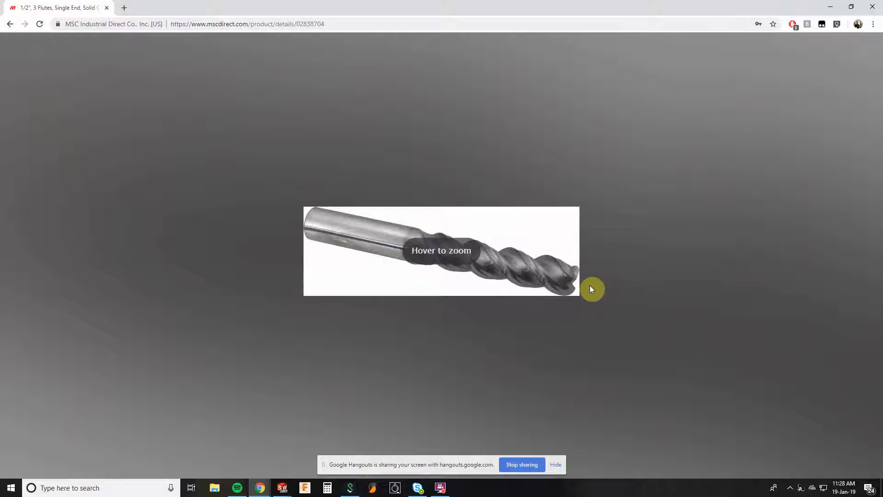
click(349, 29)
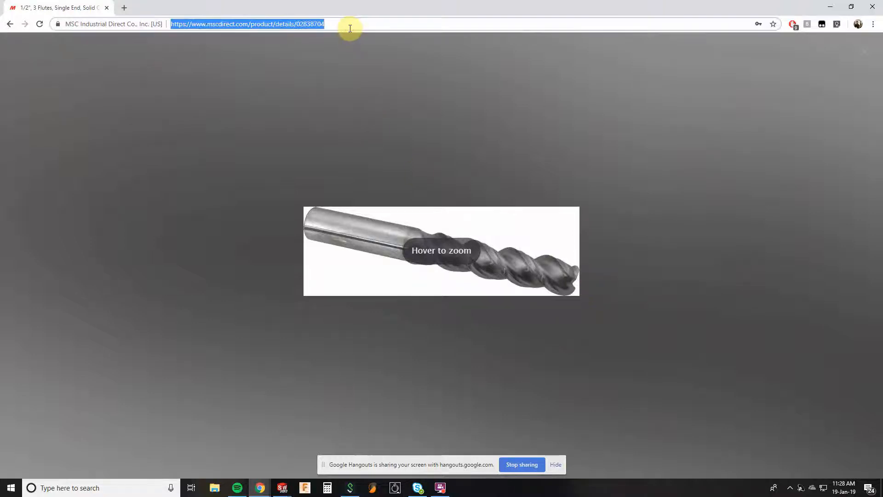
text(bull)
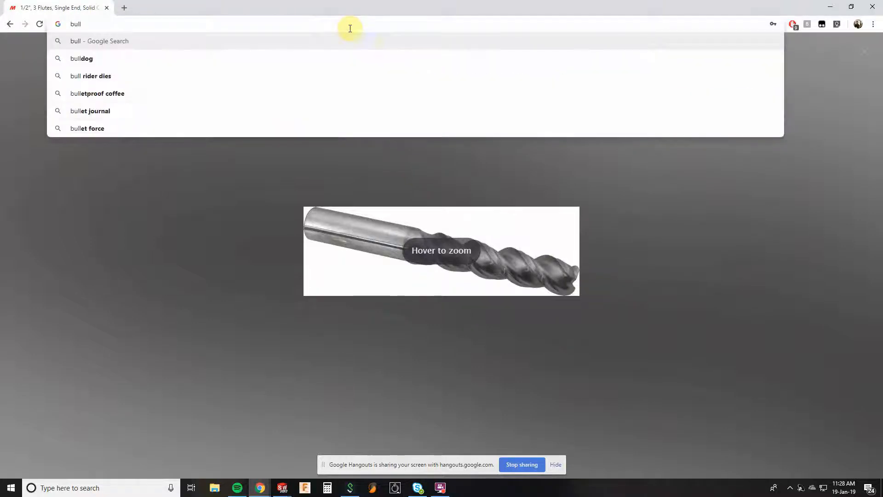
click(722, 216)
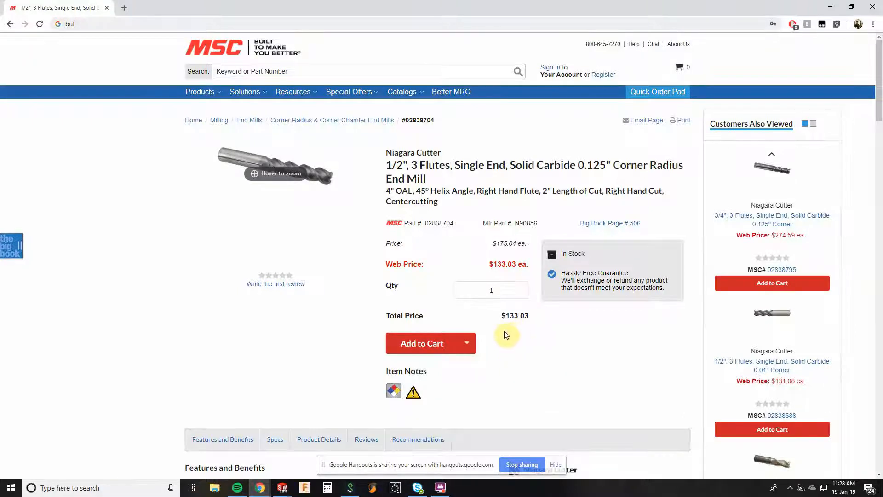
Read the Niagara Cutter end mill's title and specifications on its product page.
scroll(507, 335, down, 1)
scroll(506, 334, up, 1)
drag(389, 153, 444, 180)
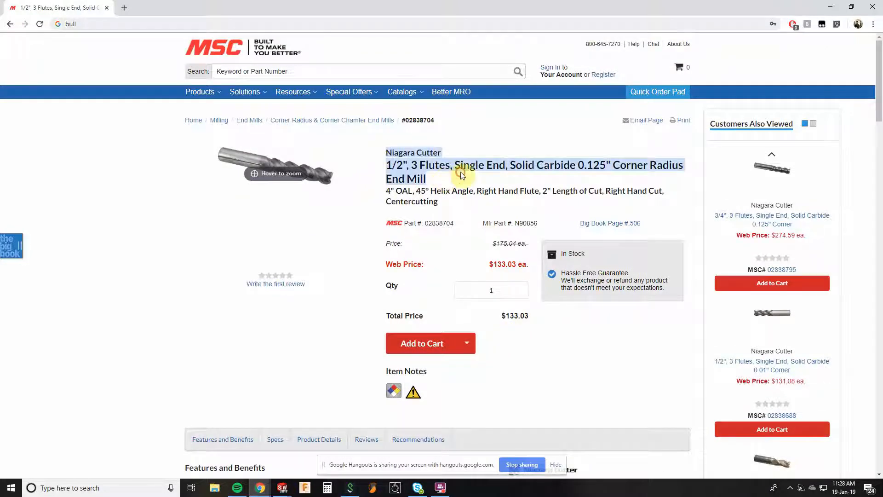
click(439, 186)
Switch back to SOLIDWORKS, open the CAM Tool Library and start a new mill tool.
drag(441, 15, 882, 48)
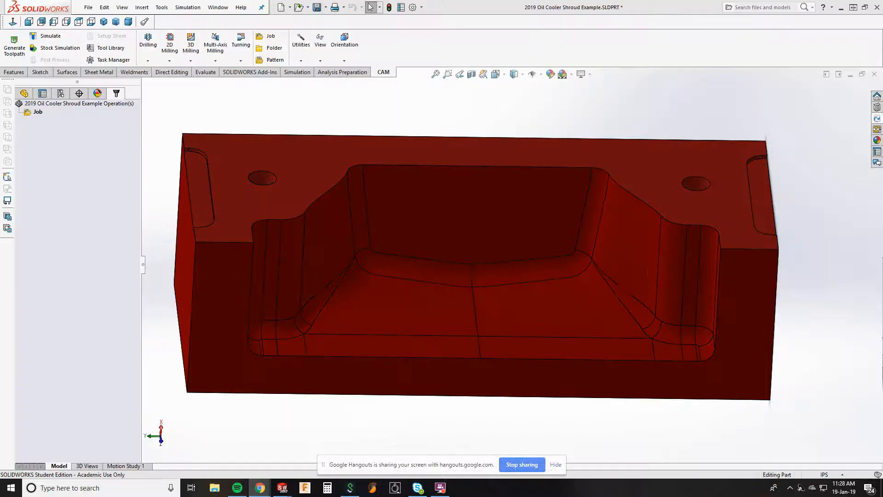
click(39, 114)
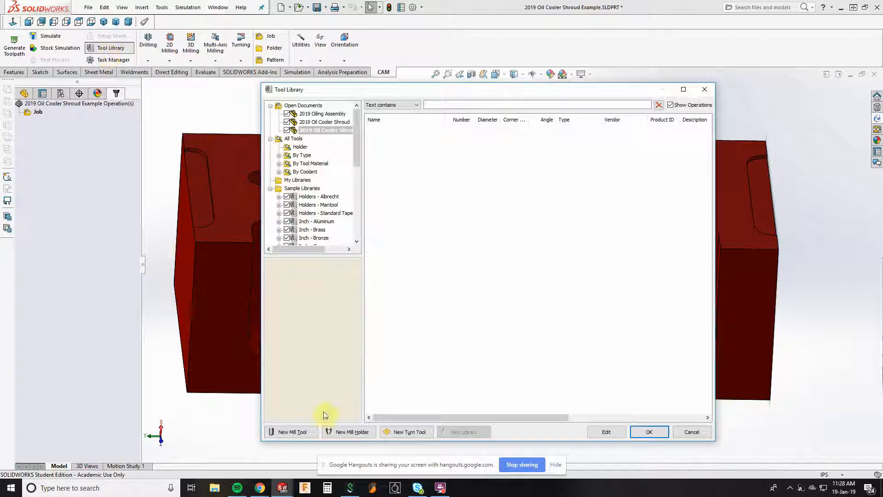
click(289, 432)
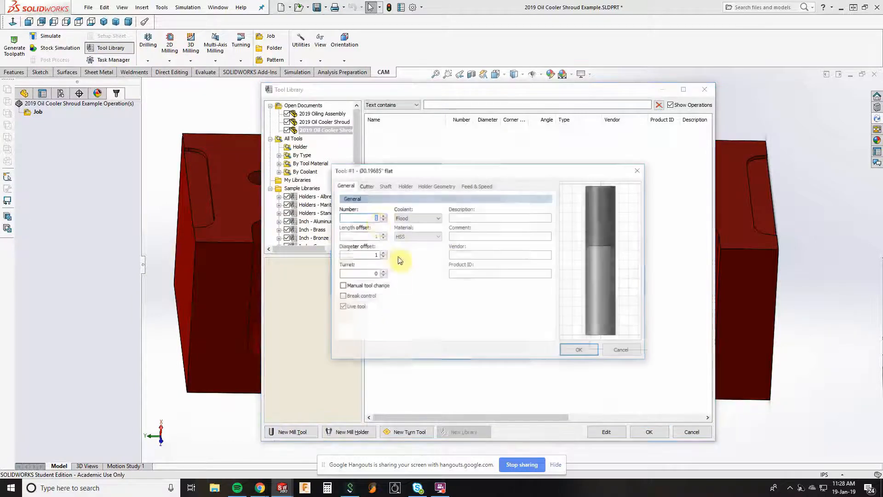
Review the new mill tool's general settings, including its number, length offset and diameter offset.
click(366, 186)
click(345, 186)
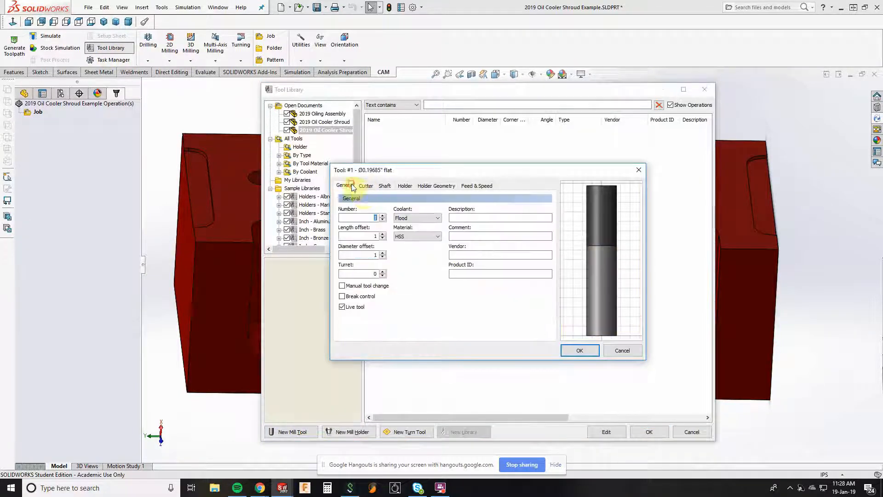
click(362, 217)
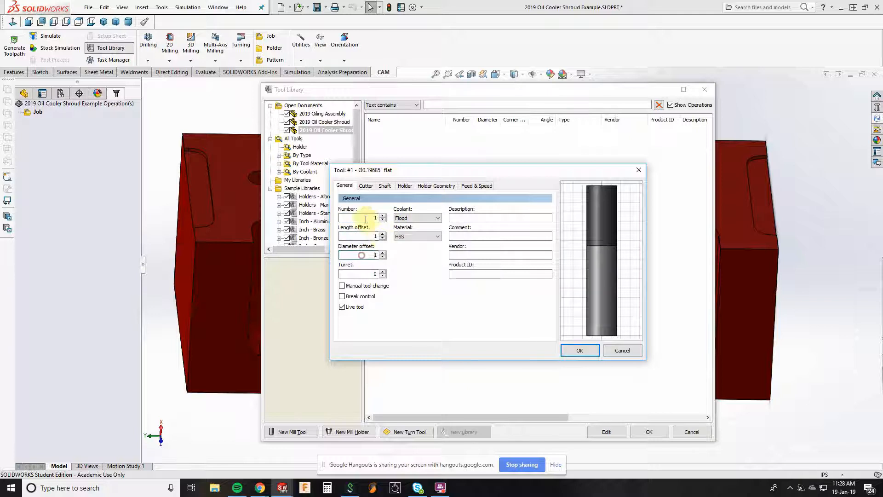
click(362, 255)
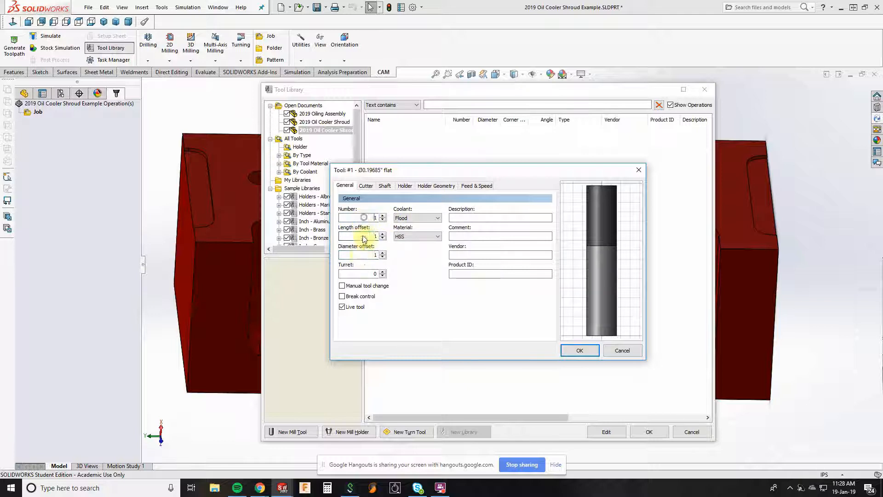
Set the new tool's cutter diameter to 0.5 in and its type to Bull-nose Mill.
click(366, 186)
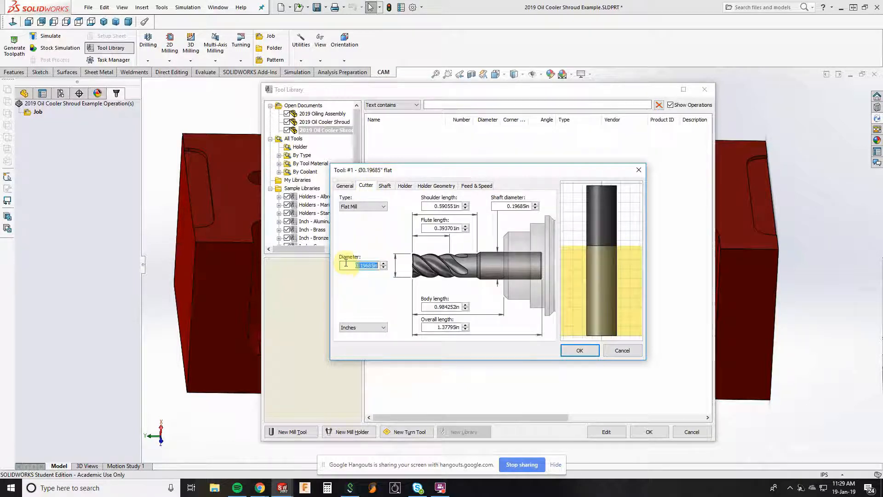
text(0.5)
click(364, 206)
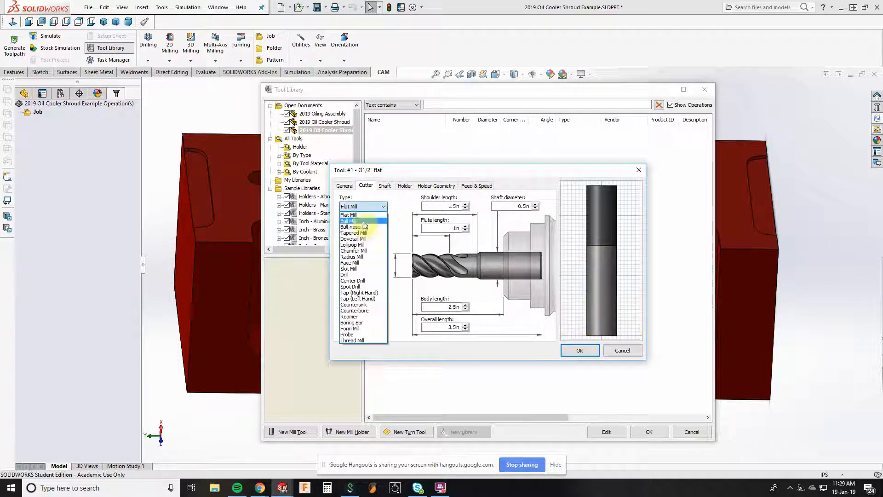
click(363, 227)
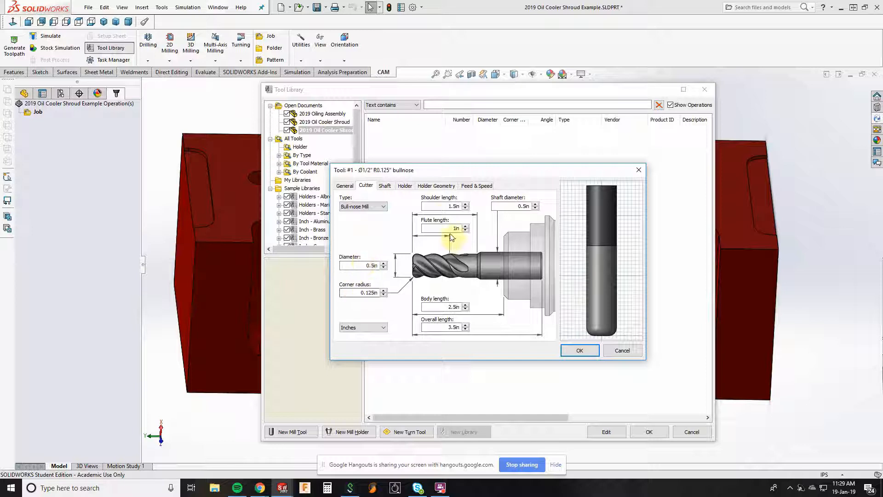
Set the bull-nose cutter's flute length to 2.0 in and its shoulder length to 2.25 in.
click(449, 206)
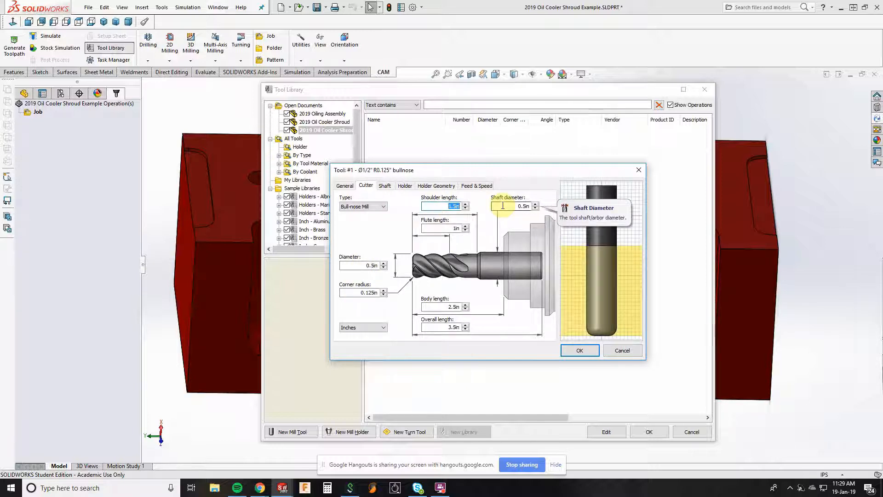
click(450, 228)
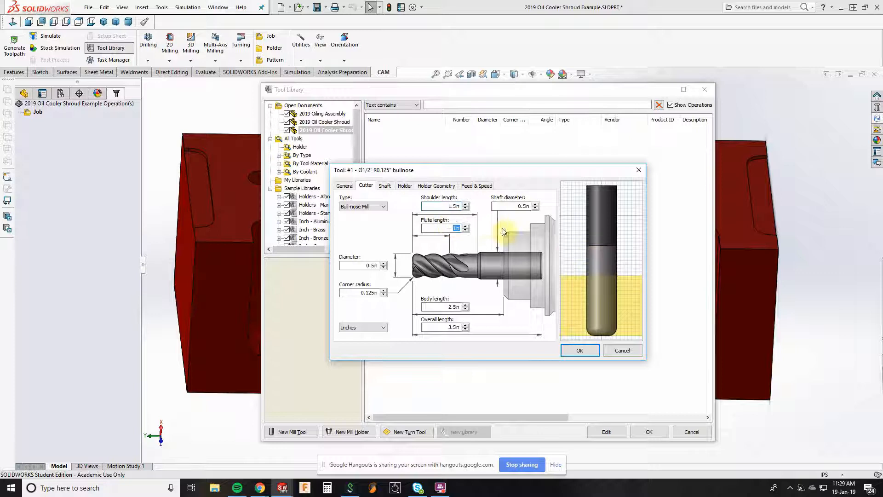
text(2.0)
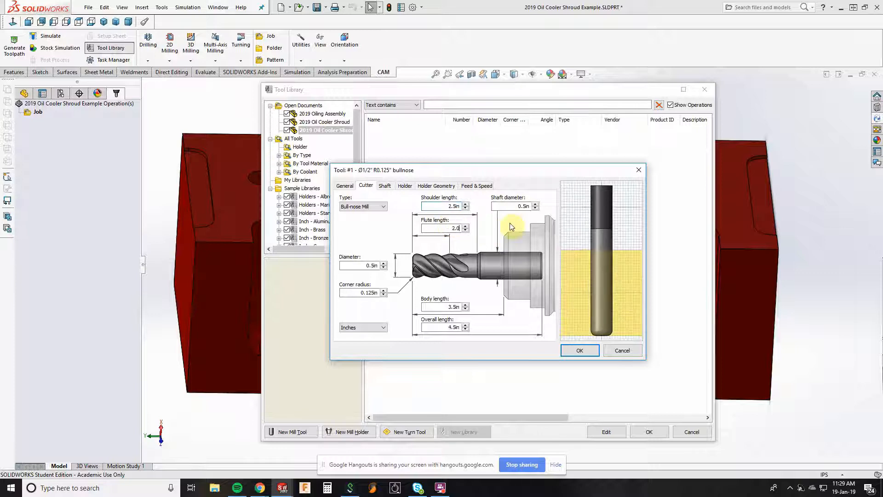
click(446, 204)
text(2.25)
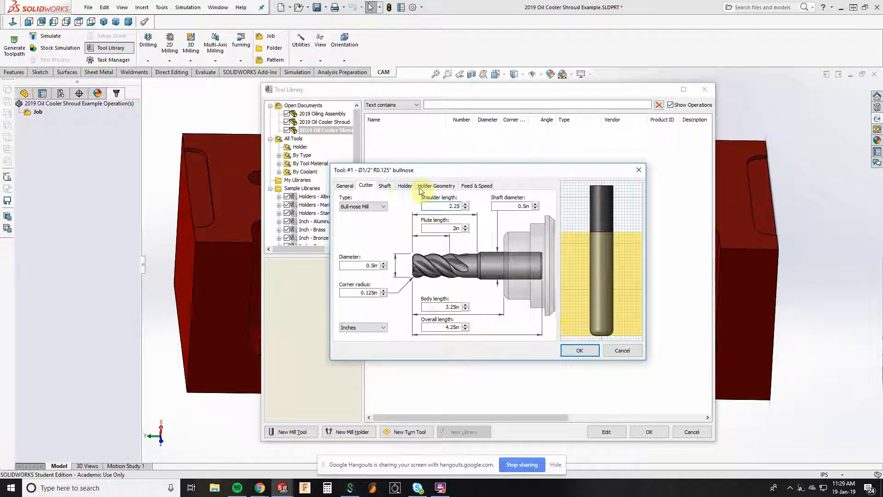
Set the tool's cutting feedrate to 100 in/min in its feed and speed settings.
click(490, 186)
double_click(361, 270)
text(10)
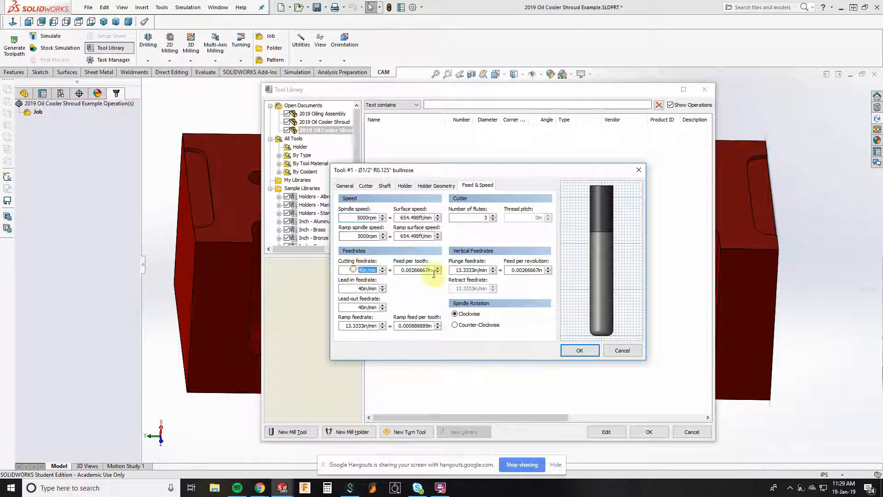
text(0)
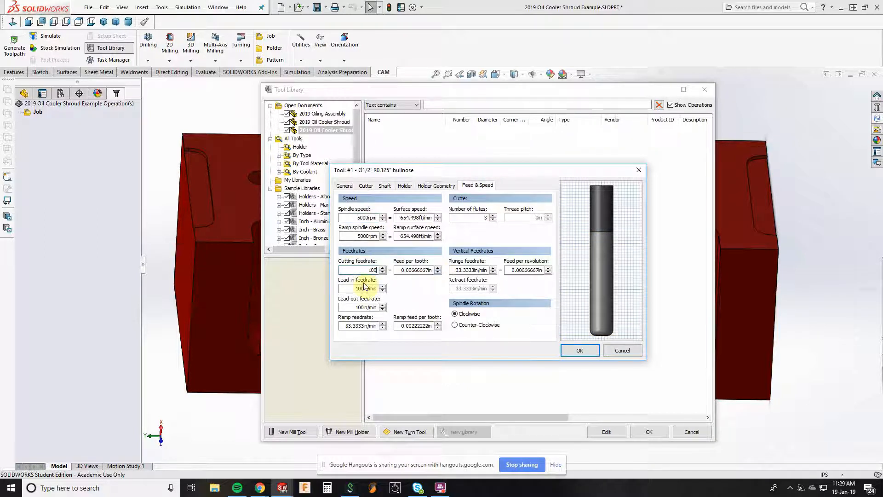
Set the tool's spindle speed to 10000 rpm, save the tool and close the Tool Library.
double_click(356, 217)
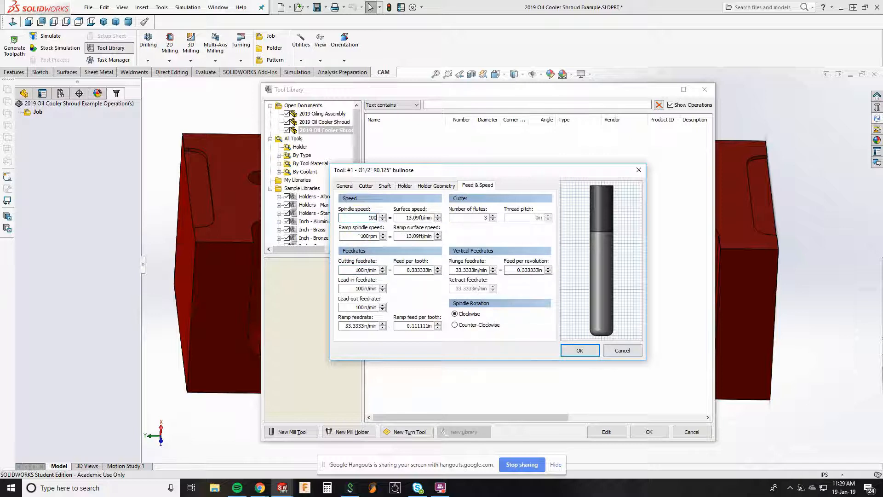
click(361, 215)
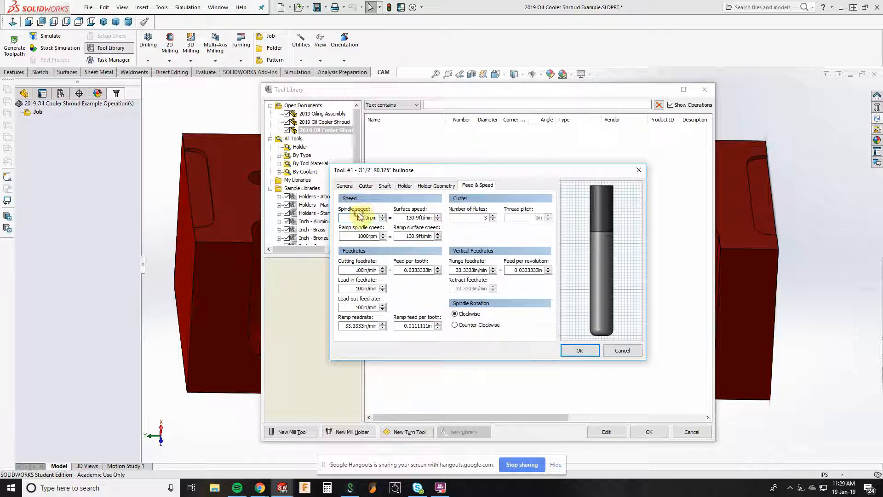
text(100)
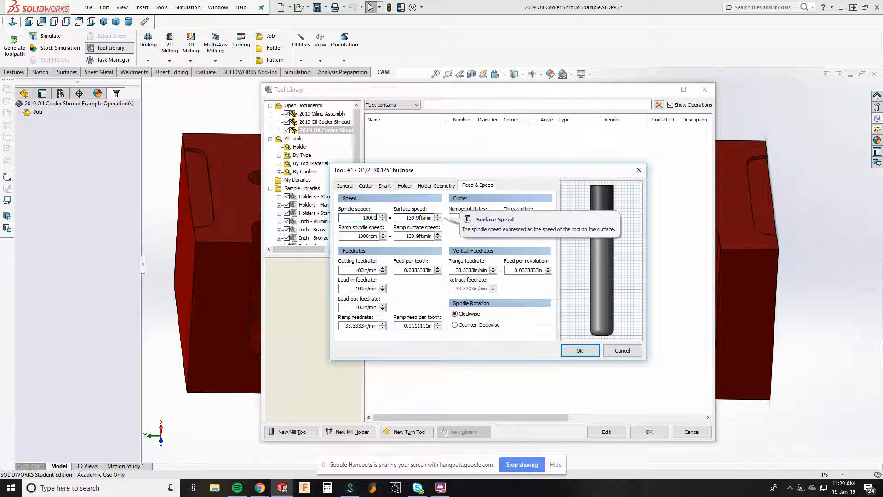
click(411, 217)
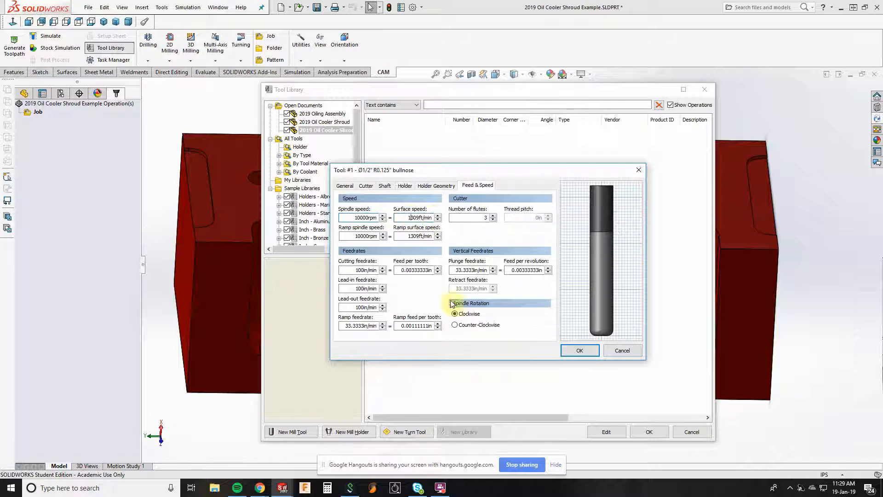
click(364, 326)
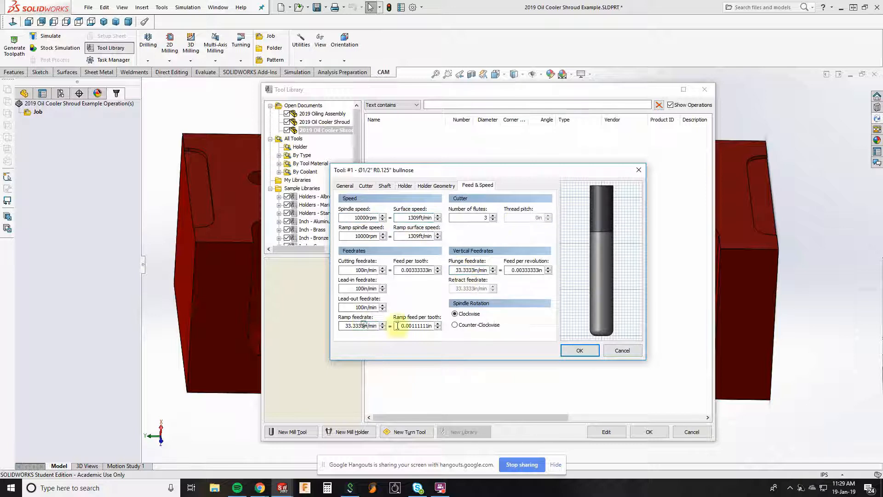
click(590, 353)
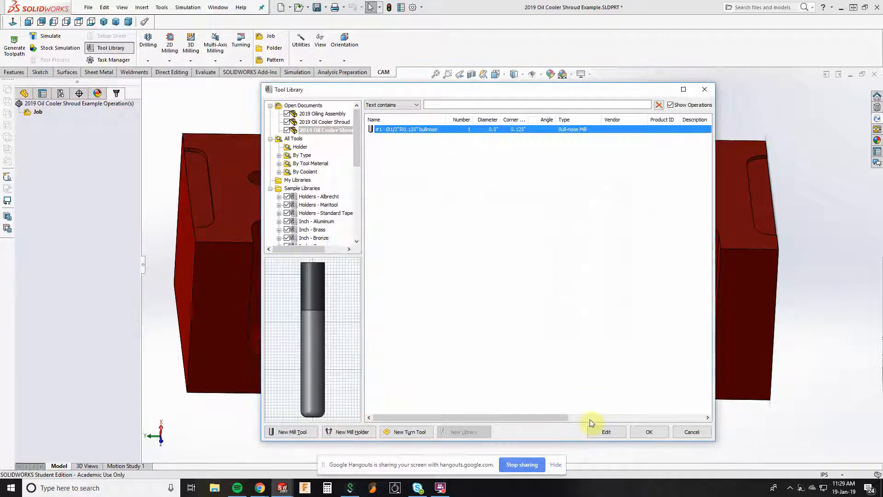
click(637, 435)
Start a 3D Adaptive Clearing operation for the mold cavity.
middle_drag(552, 276, 509, 212)
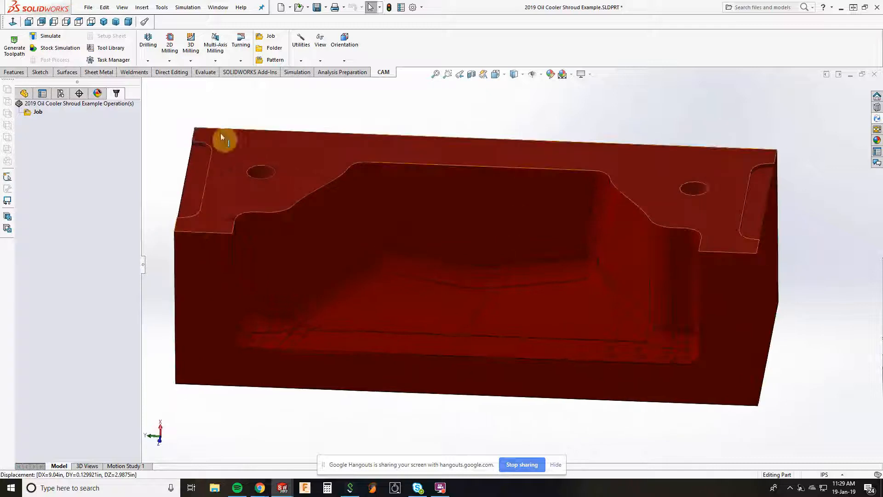
click(193, 60)
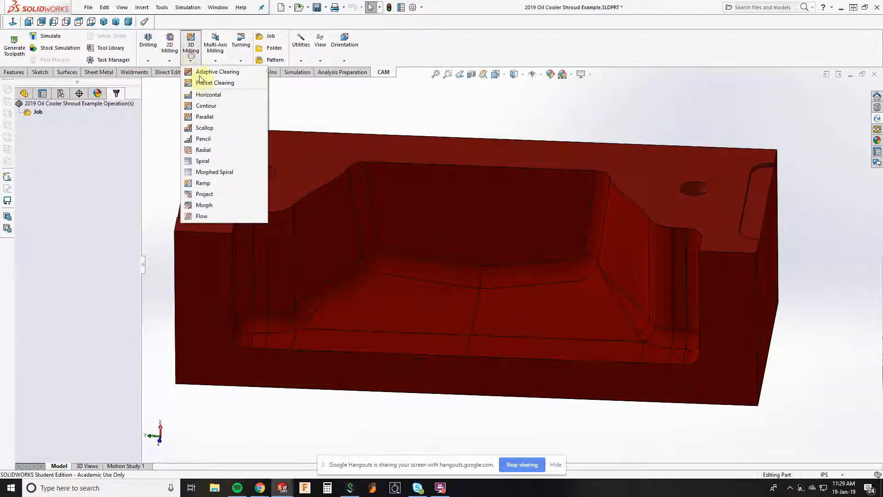
click(210, 82)
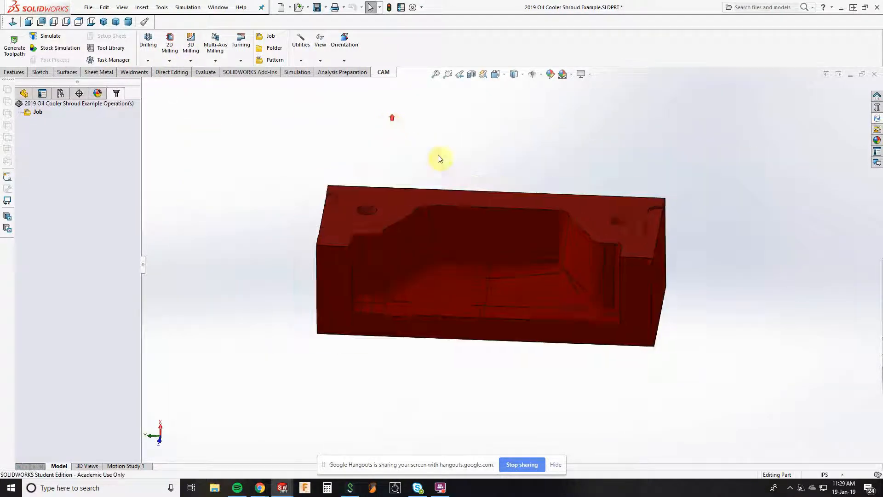
middle_drag(437, 158, 506, 267)
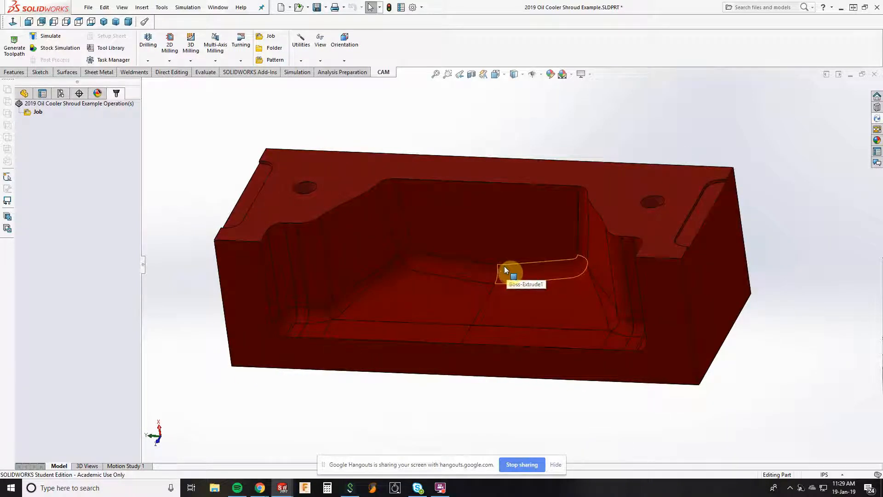
mouse_move(361, 347)
middle_down()
mouse_move(376, 317)
mouse_move(365, 319)
mouse_move(364, 336)
mouse_move(375, 335)
mouse_move(368, 346)
middle_up()
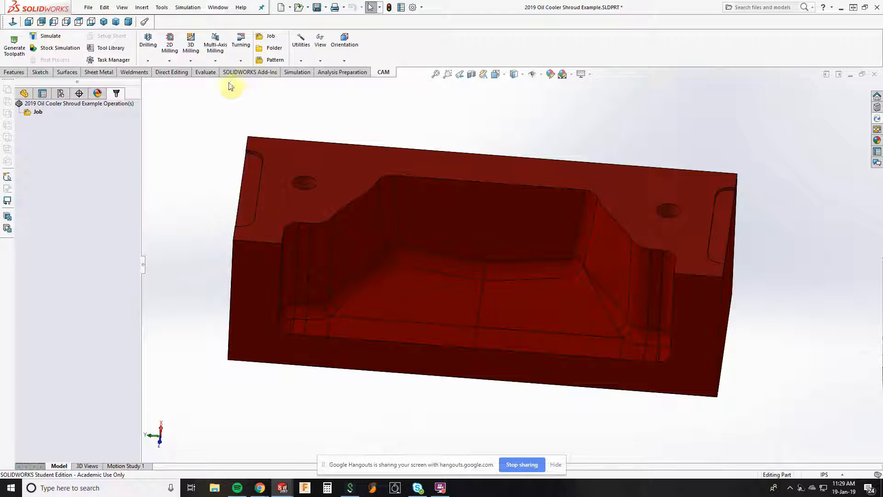
click(197, 58)
click(211, 73)
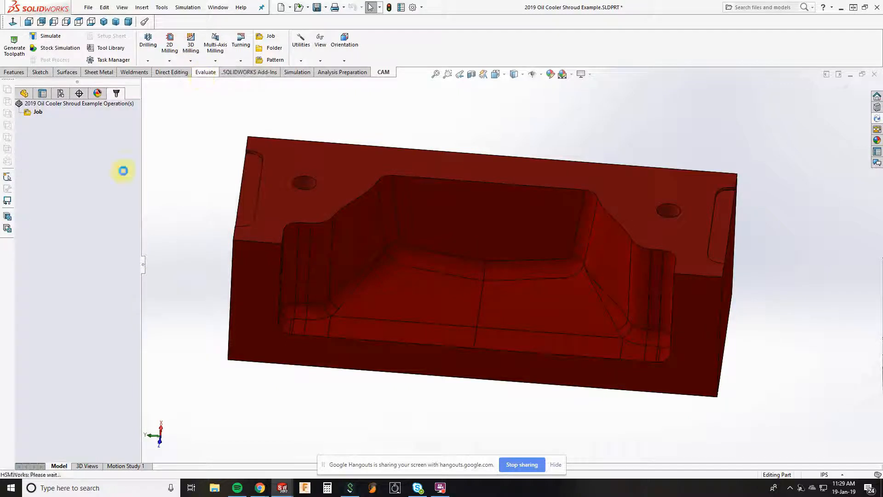
middle_drag(213, 198, 103, 162)
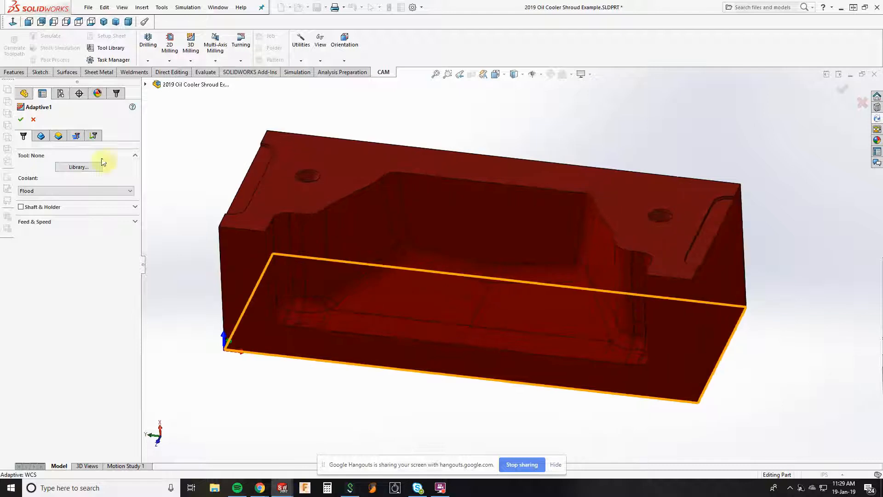
Assign the 1/2" R0.125" bull-nose mill to the adaptive clearing operation and generate its toolpath.
click(79, 168)
click(650, 429)
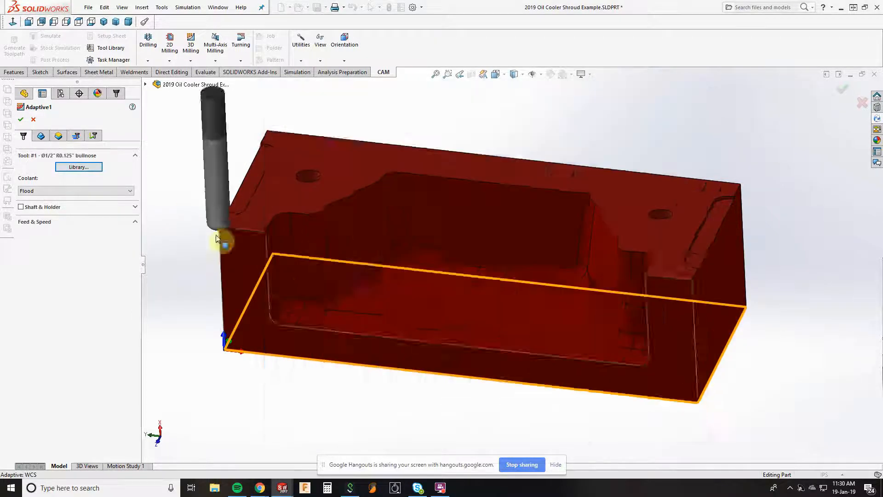
middle_drag(157, 199, 165, 169)
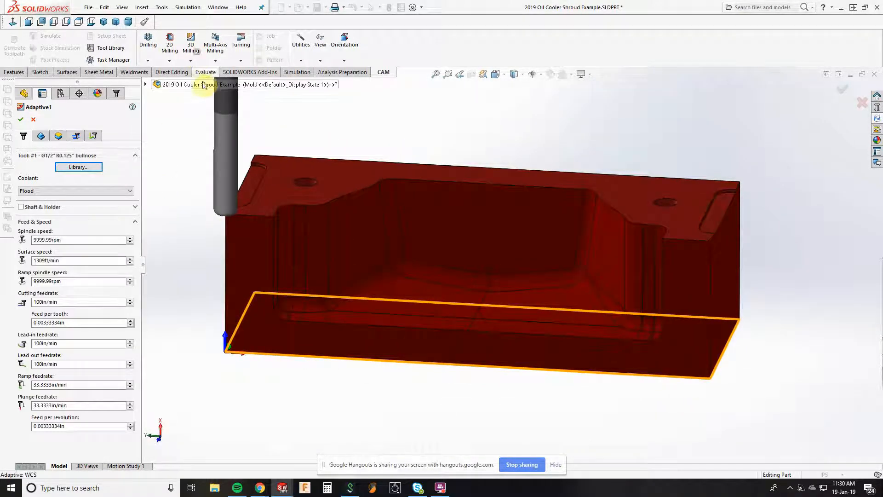
click(21, 121)
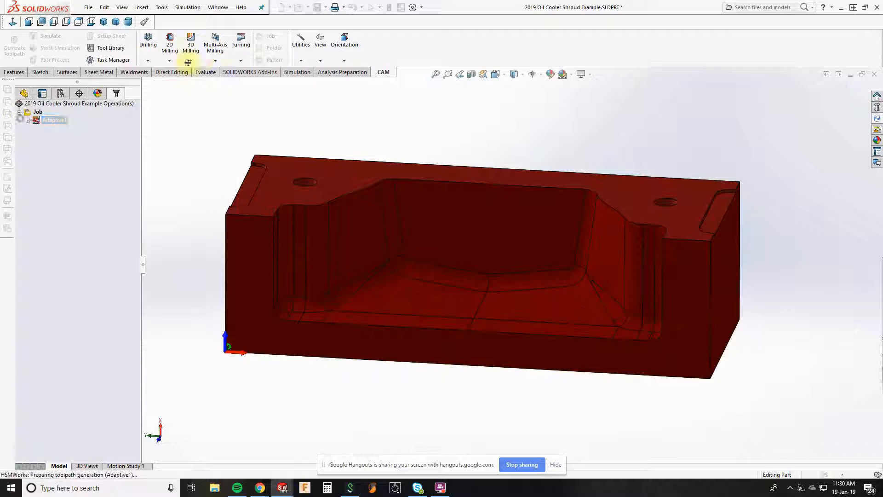
click(190, 53)
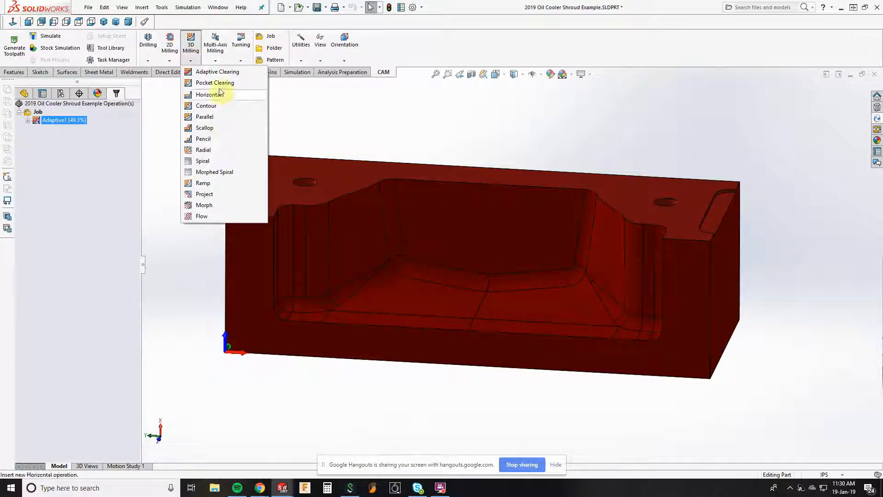
click(171, 169)
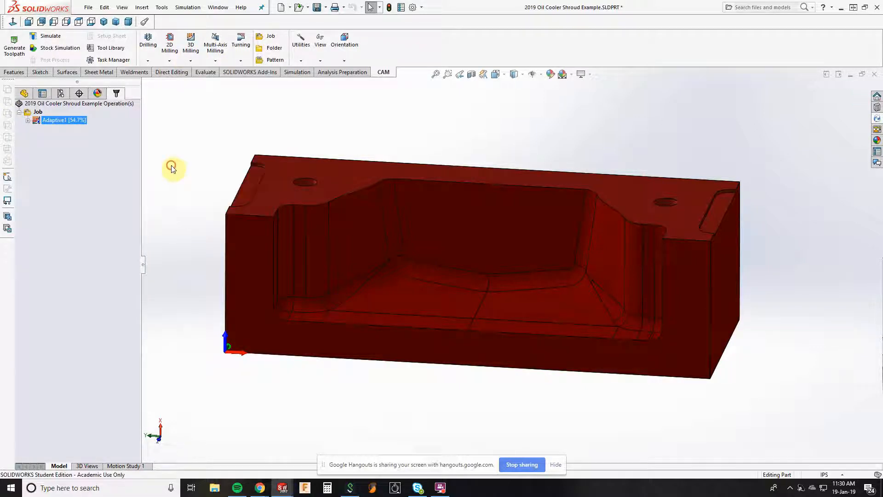
click(193, 56)
click(176, 123)
Examine the adaptive clearing toolpath over the mold's cavity, upper face and outer edges.
scroll(176, 122, down, 1)
mouse_move(176, 122)
middle_down()
mouse_move(195, 94)
mouse_move(184, 117)
middle_up()
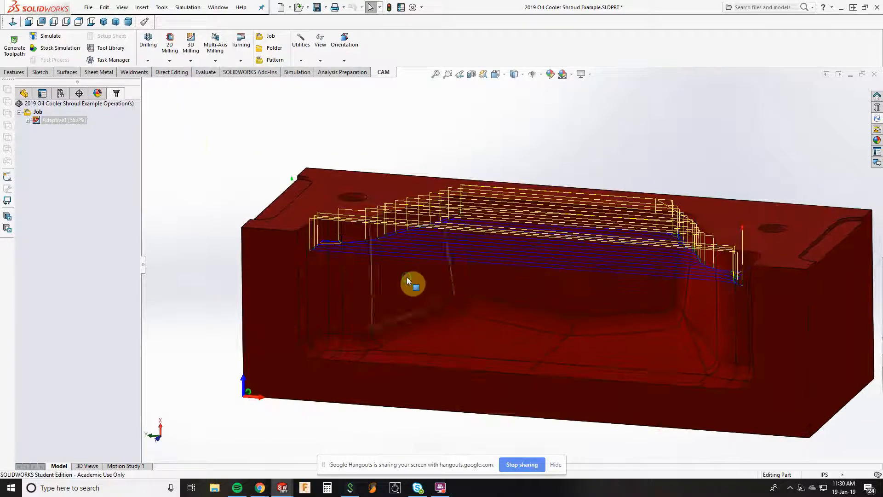
middle_drag(412, 282, 412, 301)
scroll(588, 315, up, 3)
scroll(597, 293, down, 2)
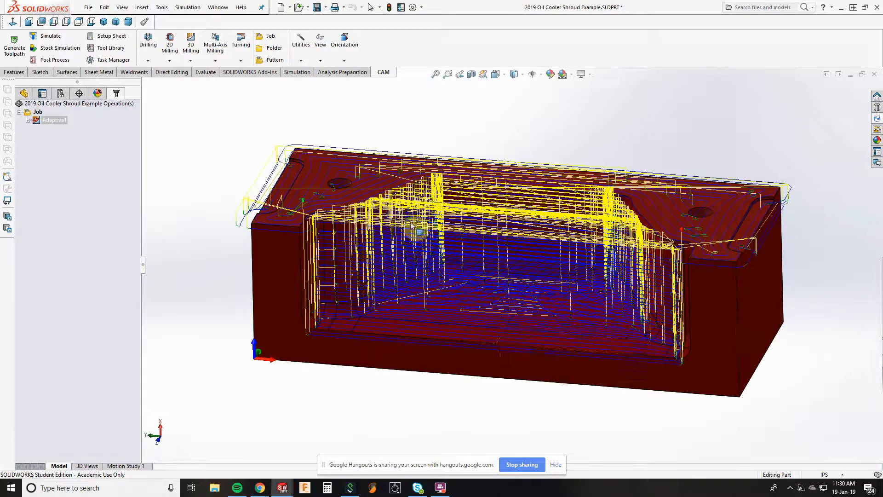
mouse_move(411, 226)
middle_down()
mouse_move(409, 251)
mouse_move(410, 230)
middle_up()
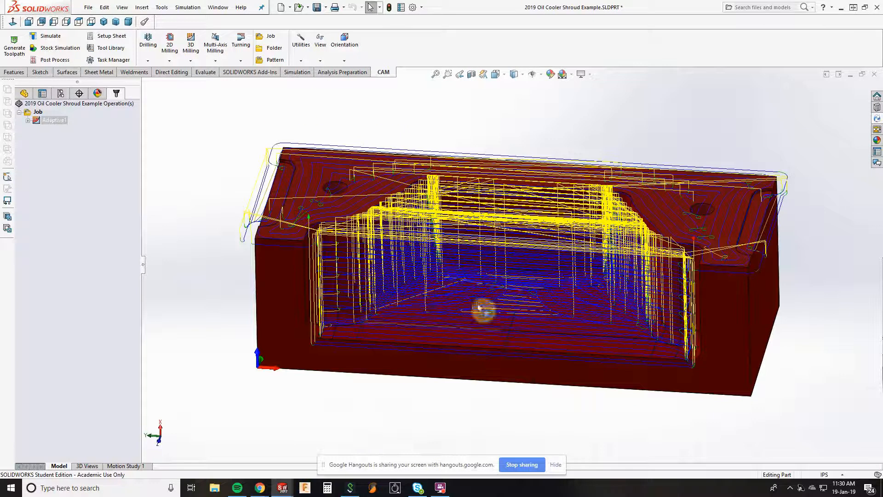
middle_drag(482, 309, 657, 262)
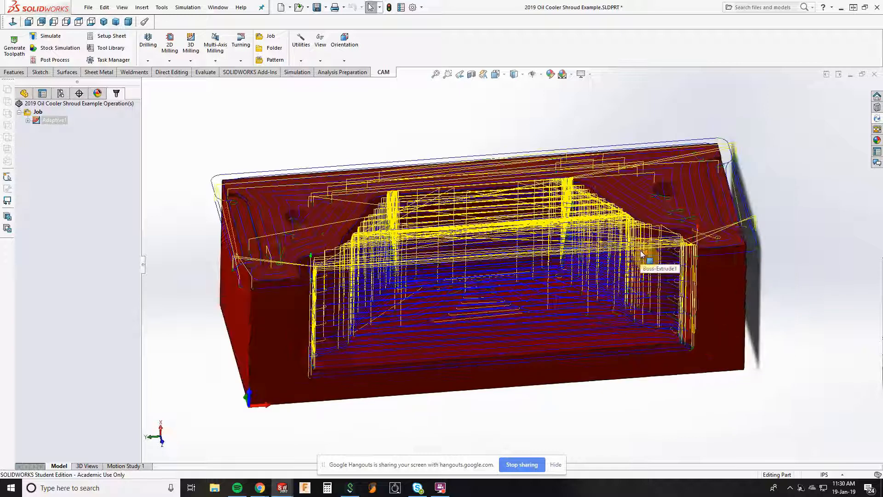
right_click(52, 121)
click(57, 124)
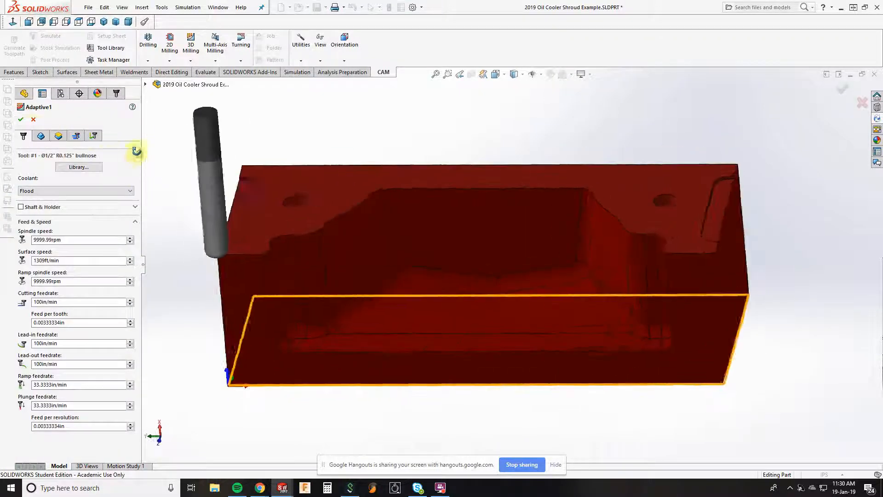
click(21, 119)
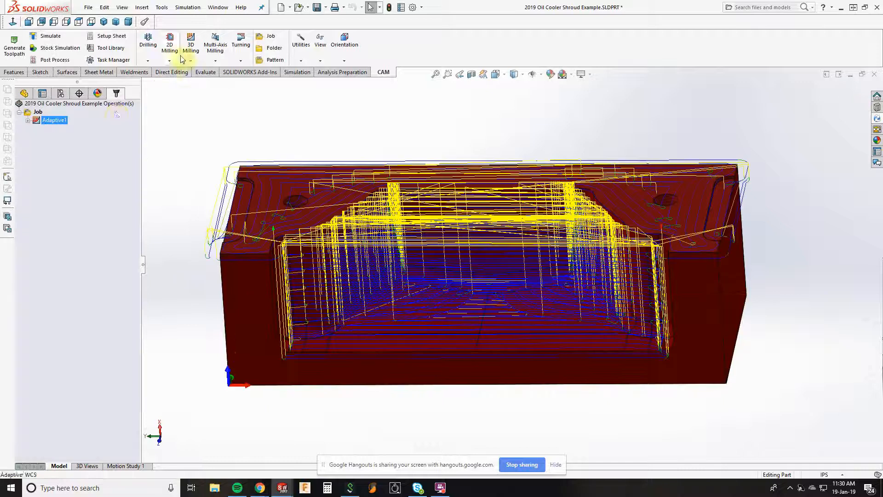
Open the existing adaptive clearing operation for editing and review its tool, geometry, heights, passes and linking settings.
right_click(49, 121)
click(56, 125)
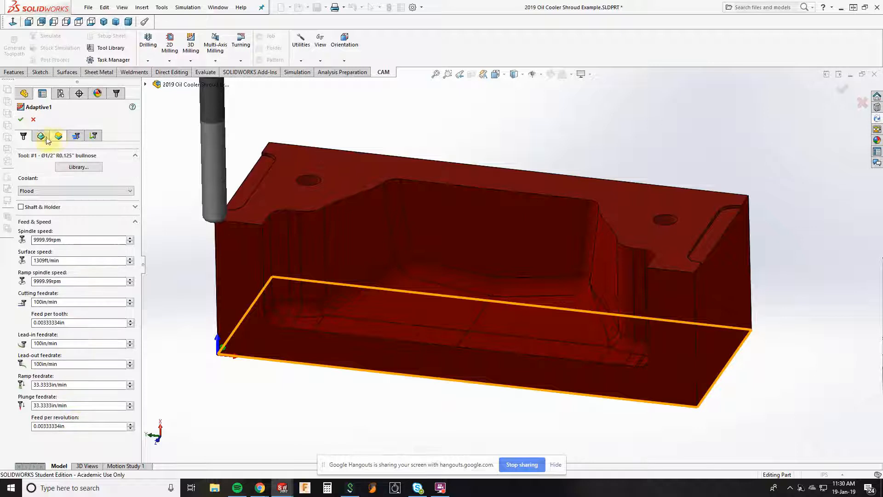
click(42, 136)
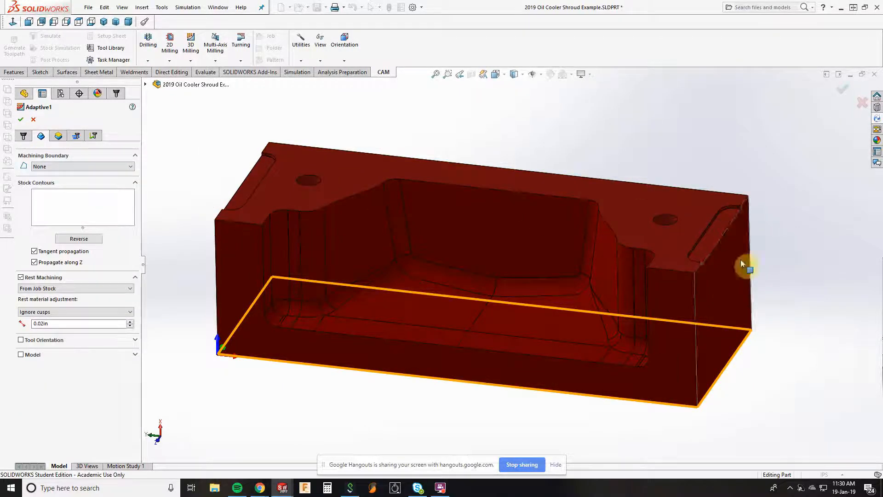
click(56, 136)
middle_drag(295, 267, 297, 209)
middle_drag(298, 210, 282, 256)
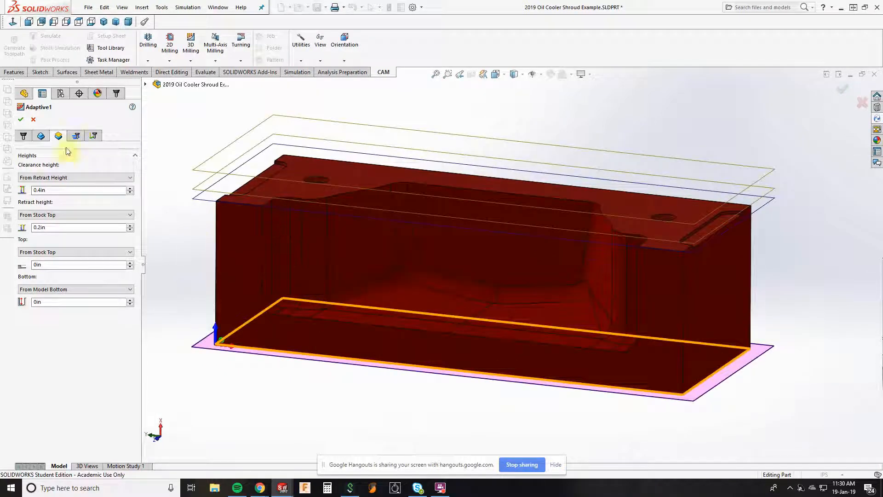
click(76, 136)
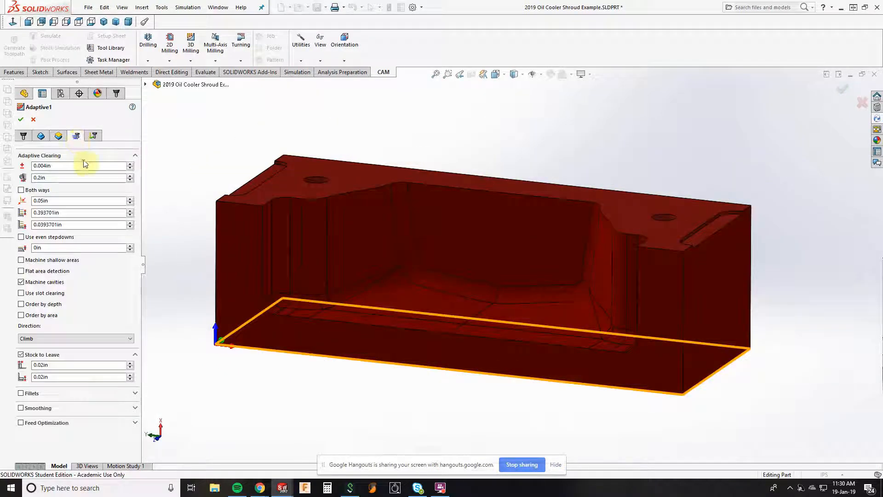
click(92, 138)
click(80, 139)
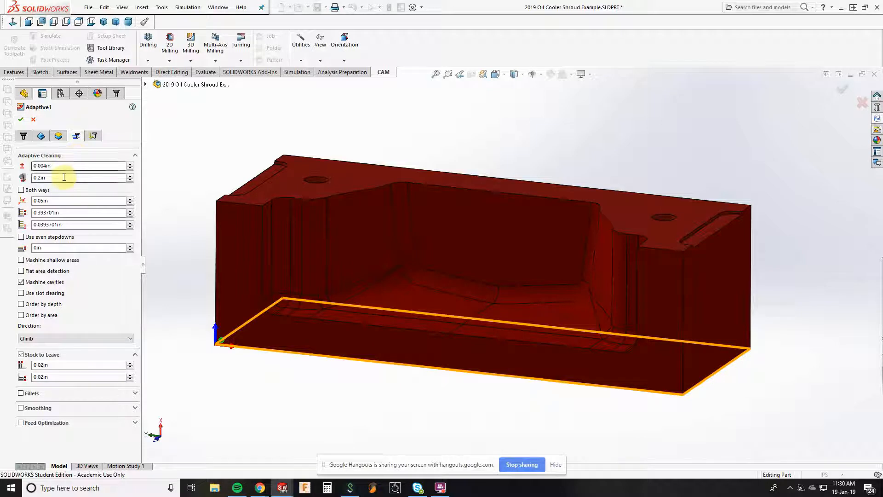
Set the adaptive clearing's optimal load to 0.1 in, maximum roughing stepdown to 1 in and fine stepdown to 0.05 in.
mouse_move(64, 177)
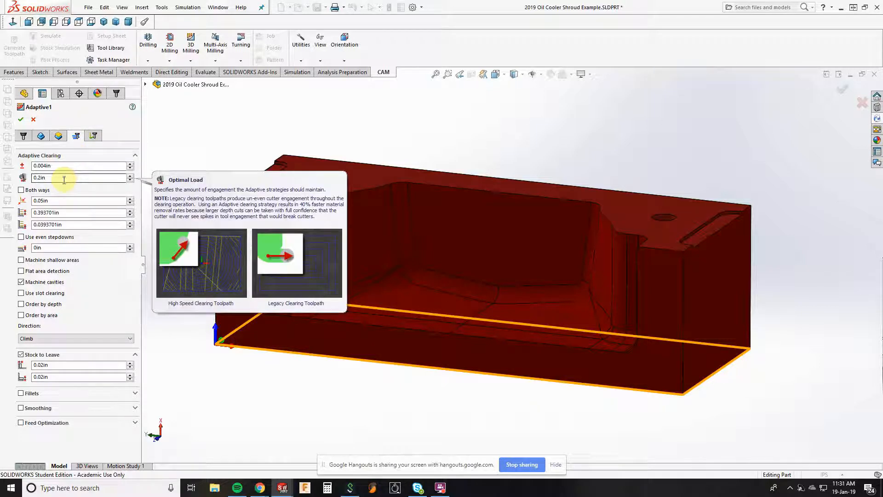
double_click(64, 178)
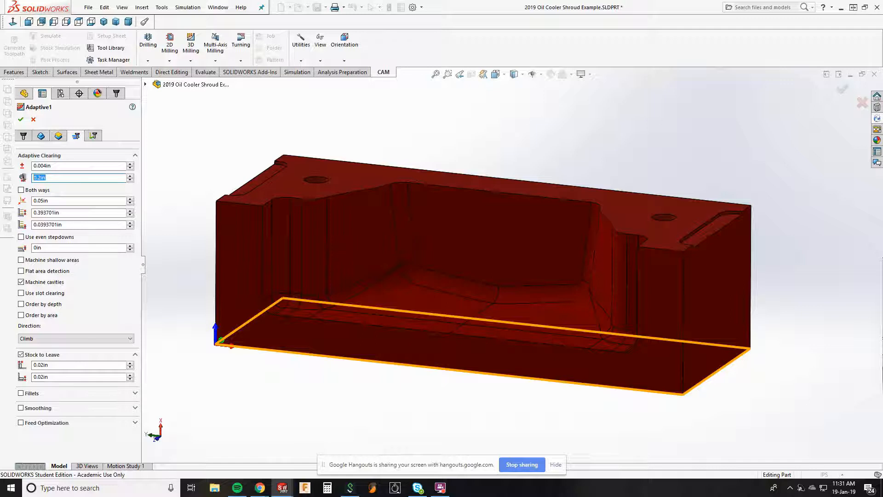
text(0.1)
click(69, 212)
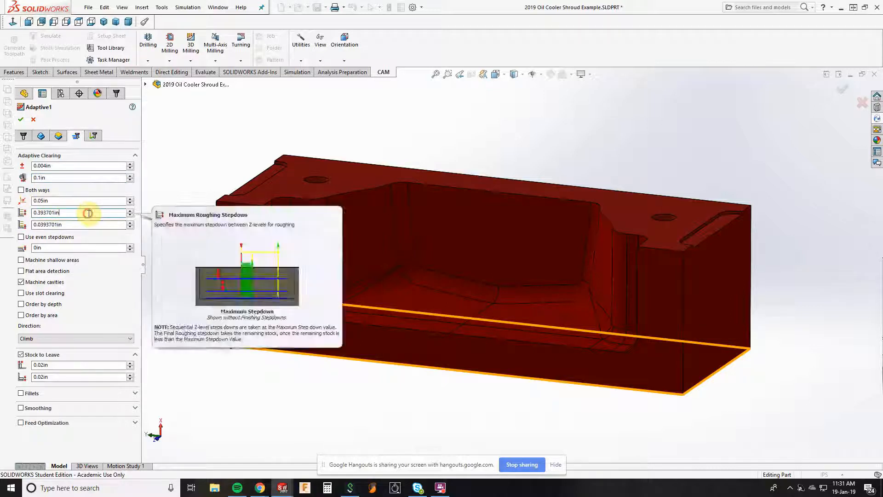
double_click(88, 213)
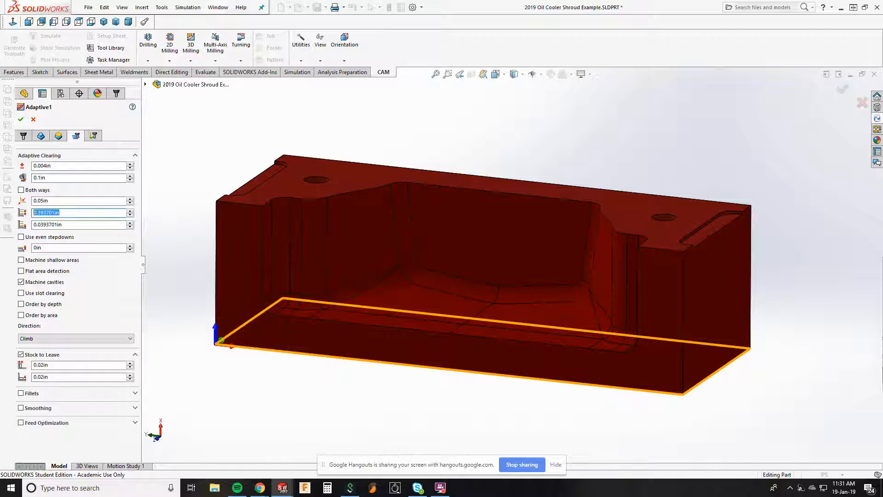
text(1)
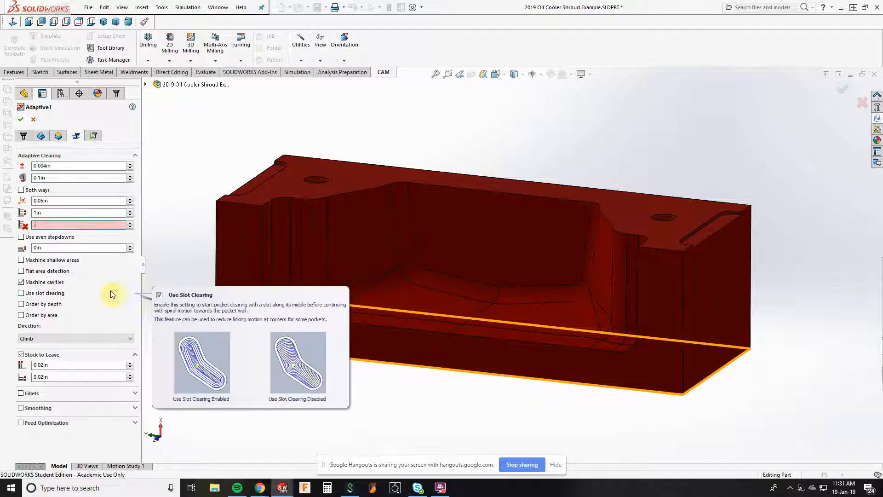
text(05in)
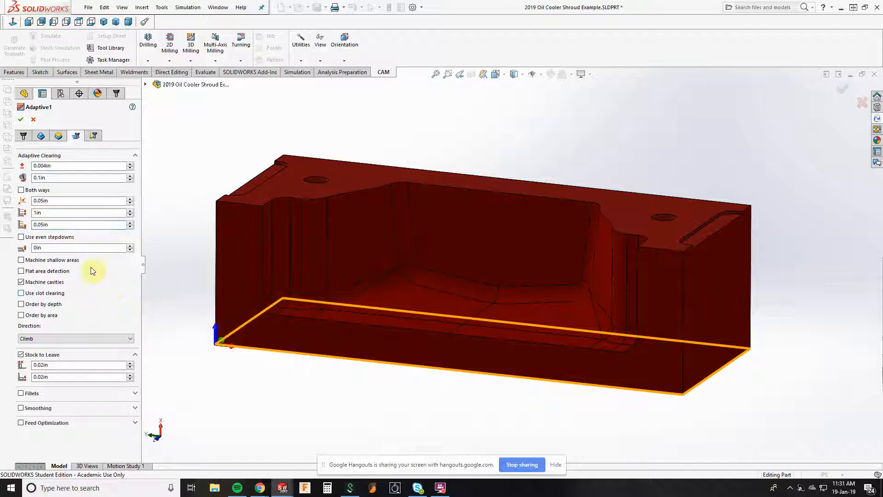
Check the load, stepdowns and stock to leave, and accept the adaptive clearing settings to regenerate the toolpath.
double_click(58, 364)
click(82, 446)
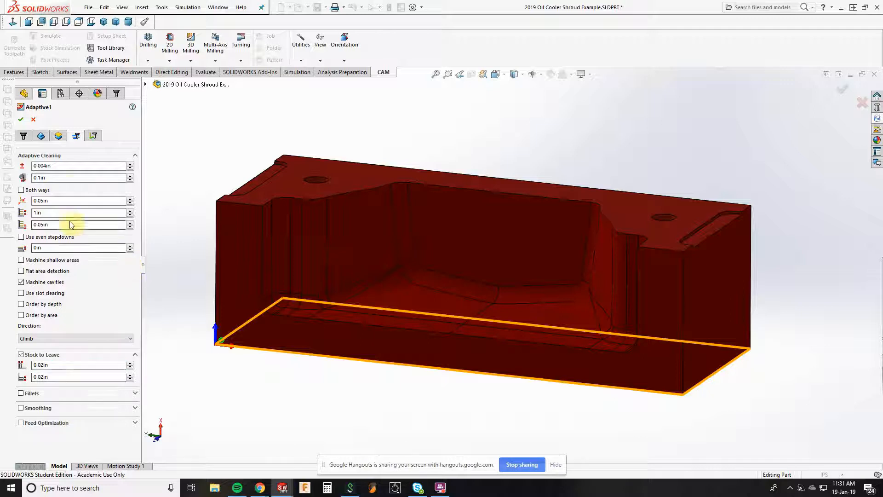
click(74, 179)
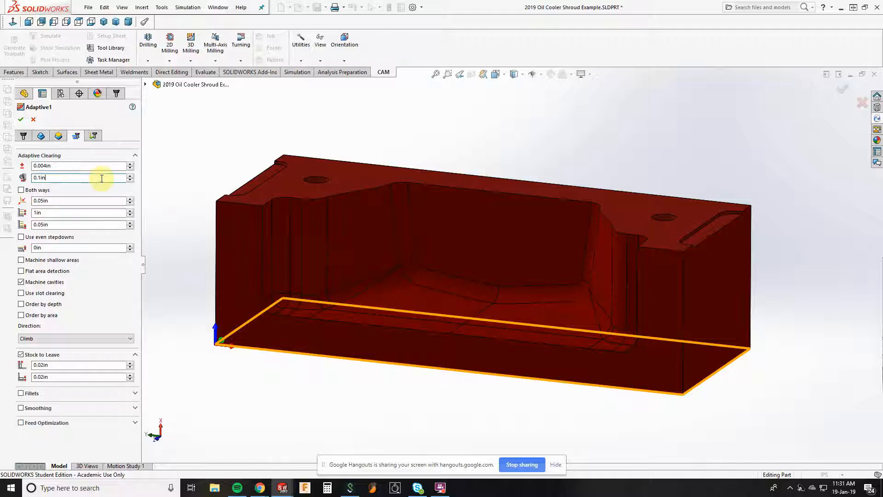
mouse_move(102, 178)
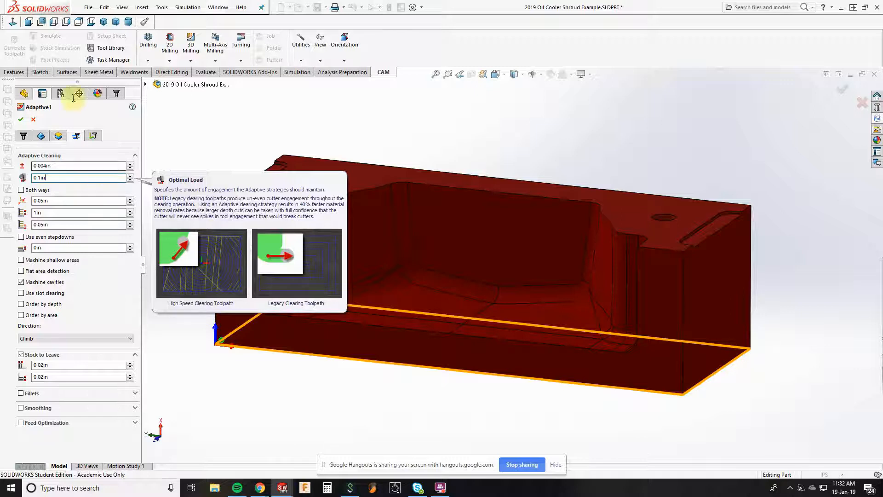
click(98, 211)
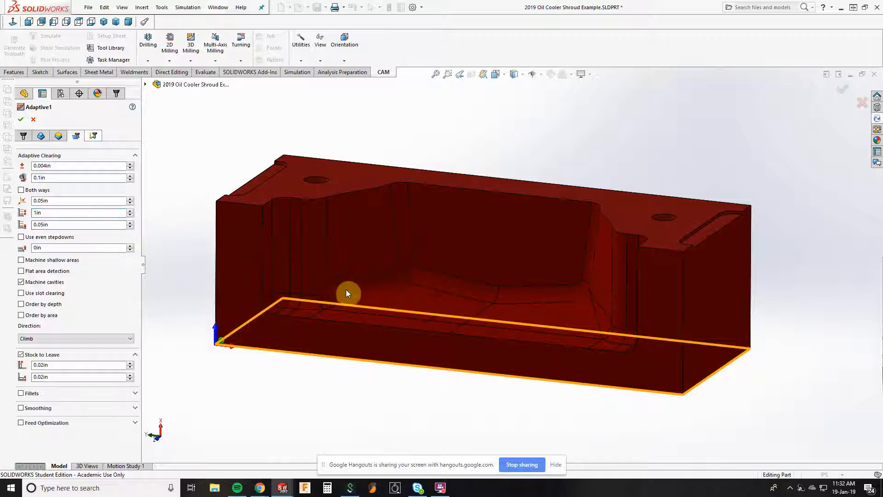
click(82, 224)
click(101, 364)
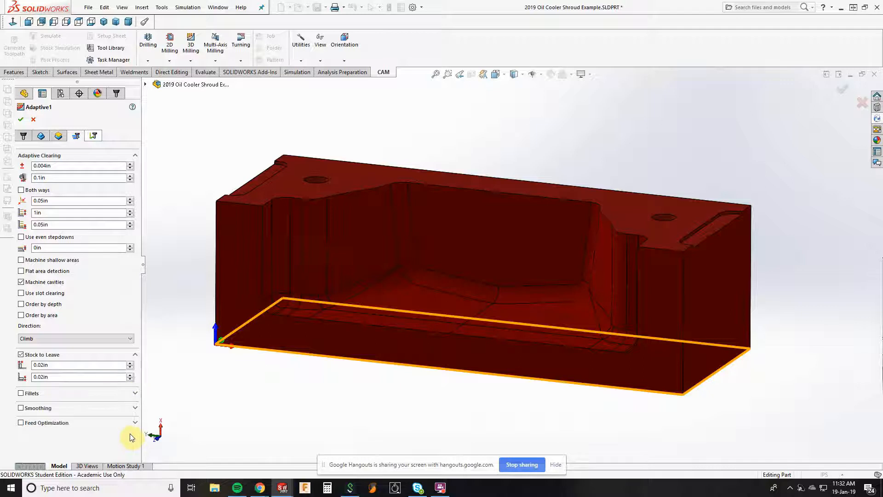
click(21, 120)
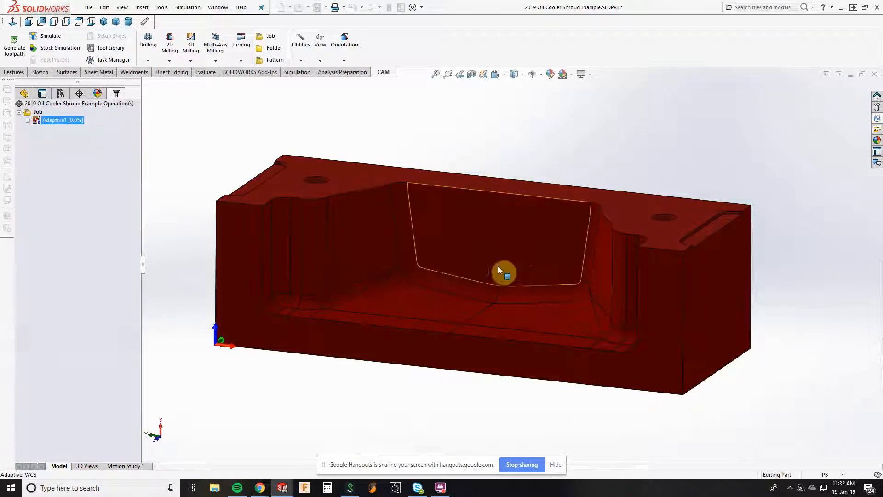
Examine the regenerated adaptive toolpath over the cavity and upper face, and hide the screen-sharing notice.
middle_drag(502, 273, 527, 233)
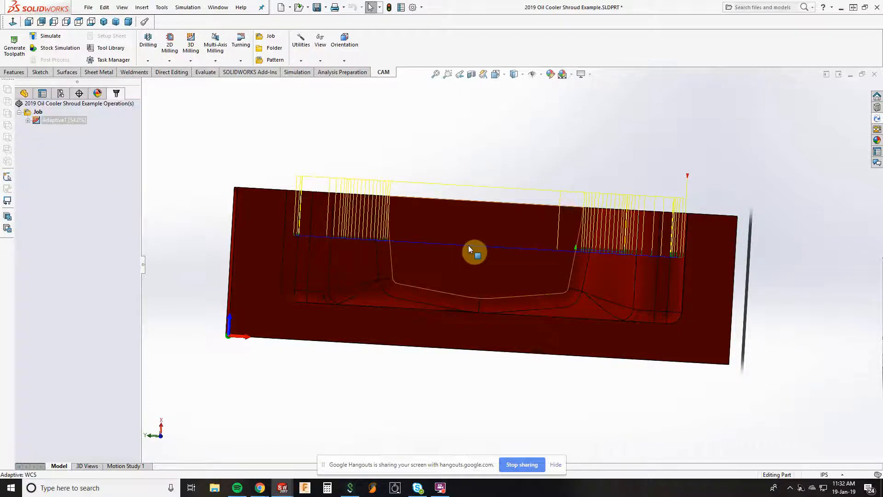
mouse_move(471, 248)
middle_down()
mouse_move(489, 284)
mouse_move(467, 290)
mouse_move(482, 302)
middle_up()
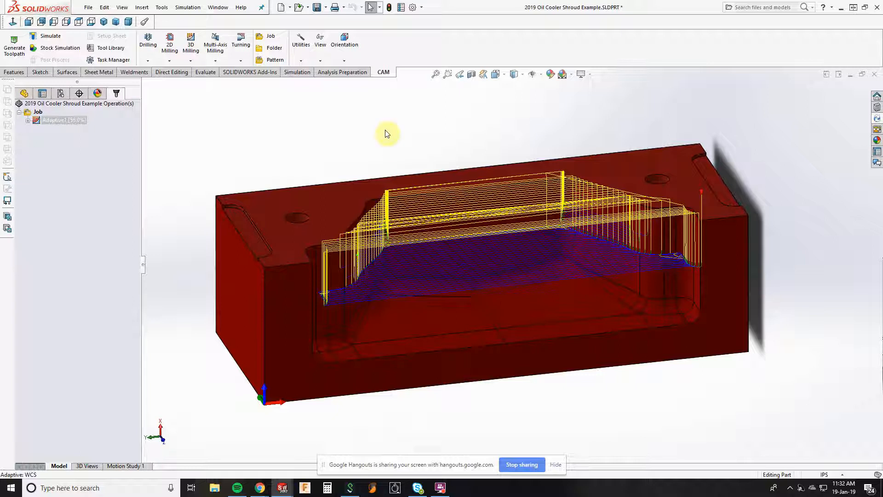
middle_drag(388, 134, 387, 163)
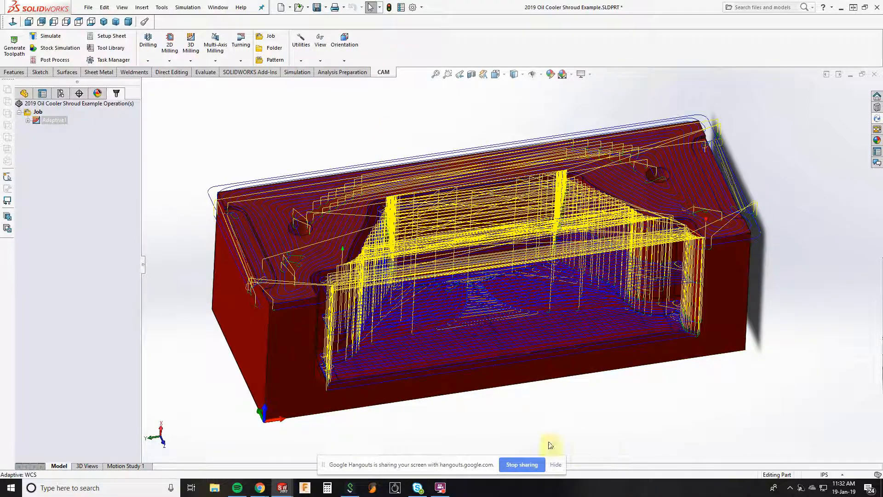
click(555, 464)
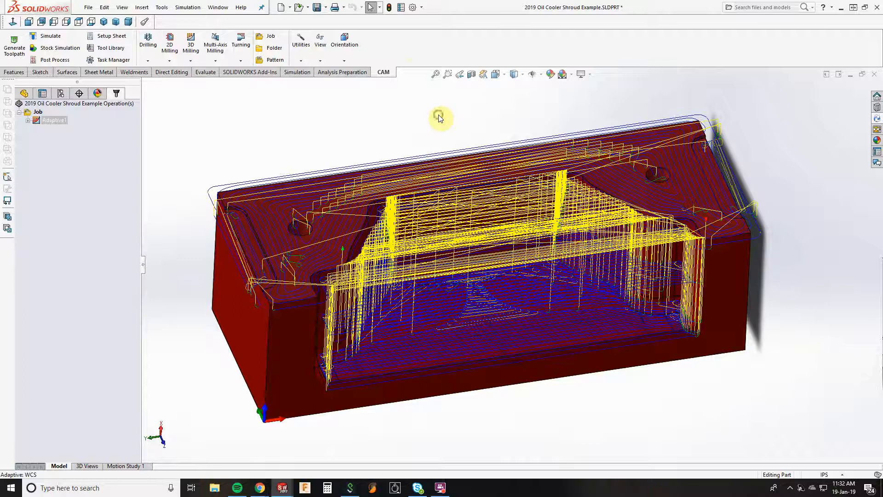
middle_drag(440, 118, 393, 81)
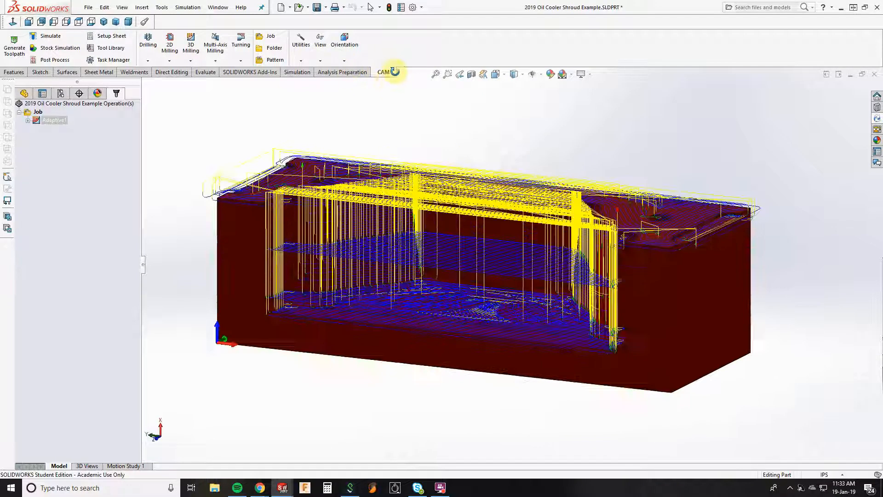
Open the simulation of the adaptive clearing operation and hide the toolpath's rapid moves.
click(67, 37)
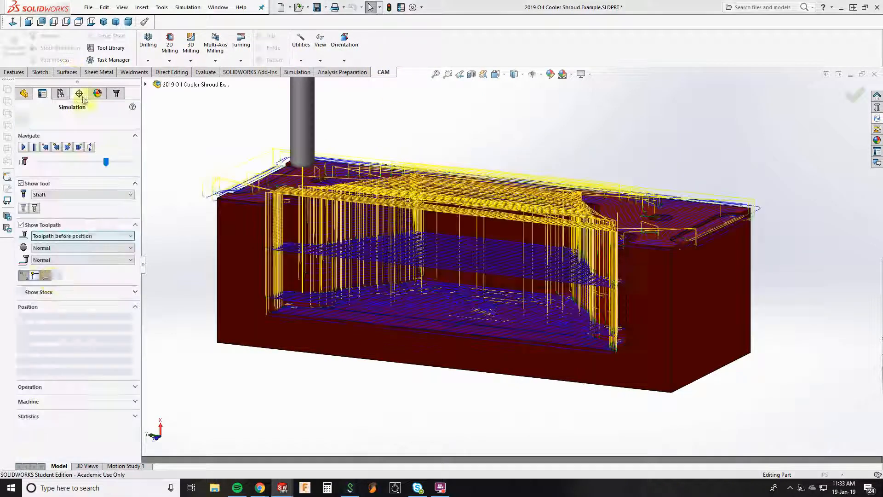
click(23, 277)
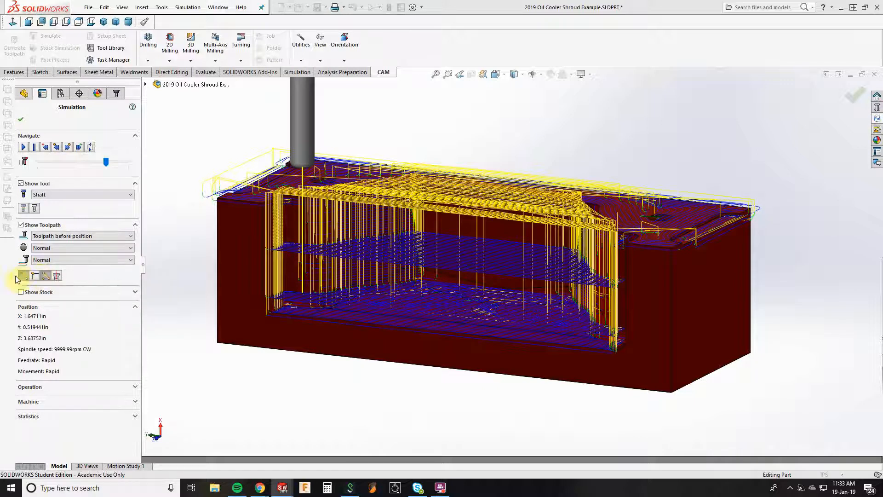
click(23, 276)
middle_drag(418, 331, 184, 333)
click(23, 276)
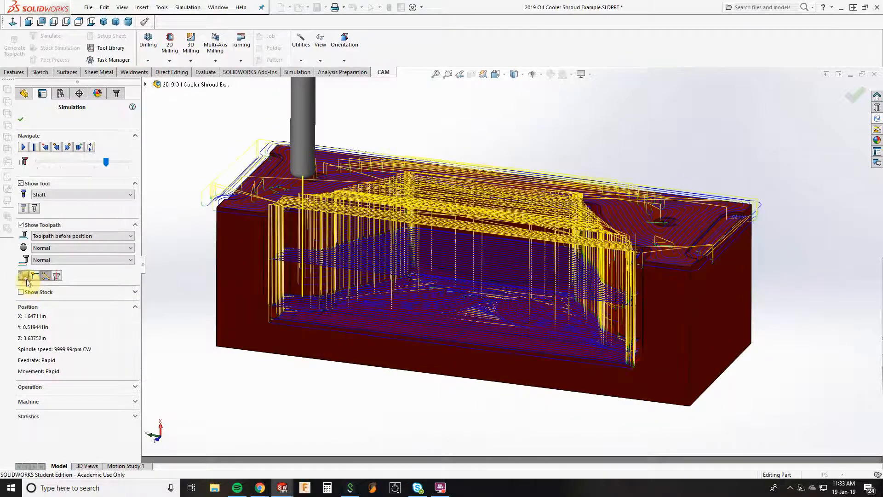
click(24, 277)
Examine the spacing of the roughing and fine stepdown passes along the cavity's walls, floor and lower corner.
mouse_move(368, 373)
middle_down()
mouse_move(388, 400)
mouse_move(357, 431)
mouse_move(368, 388)
mouse_move(520, 262)
mouse_move(578, 280)
mouse_move(558, 398)
mouse_move(574, 248)
mouse_move(499, 240)
mouse_move(534, 235)
mouse_move(556, 284)
middle_up()
scroll(582, 239, down, 3)
scroll(560, 272, up, 1)
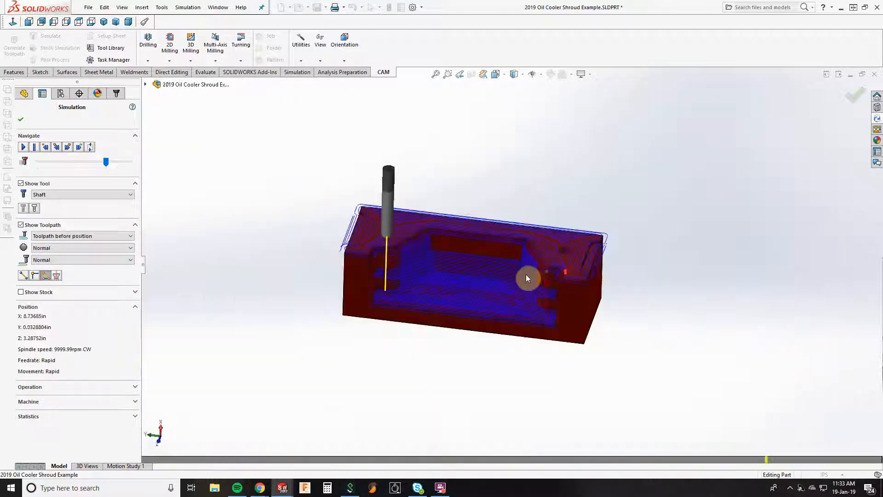
scroll(526, 274, down, 4)
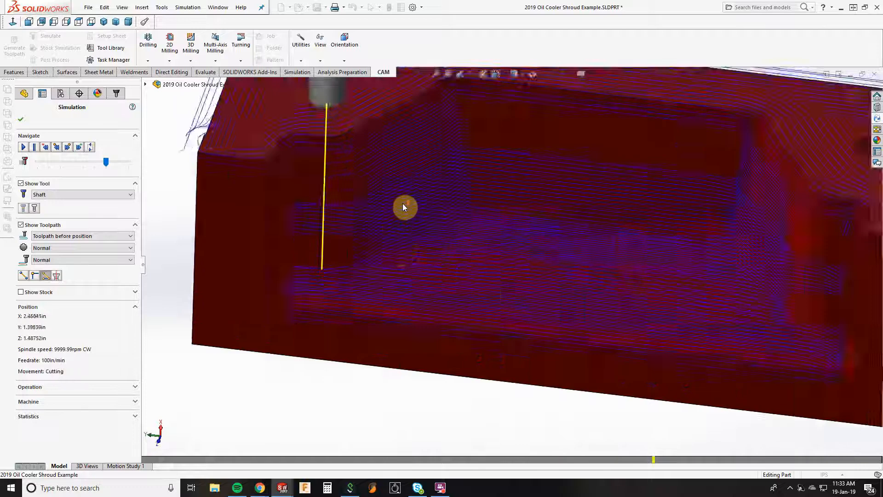
scroll(529, 227, up, 3)
scroll(534, 226, down, 1)
scroll(534, 222, down, 3)
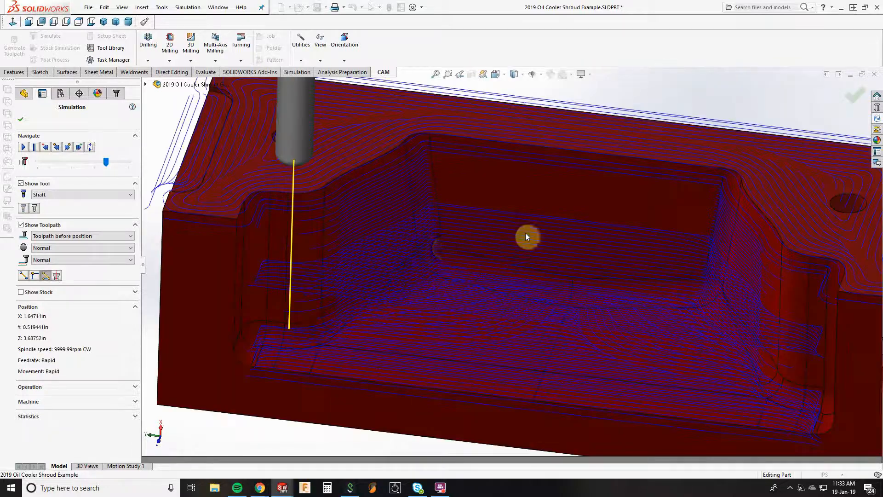
middle_drag(491, 286, 503, 251)
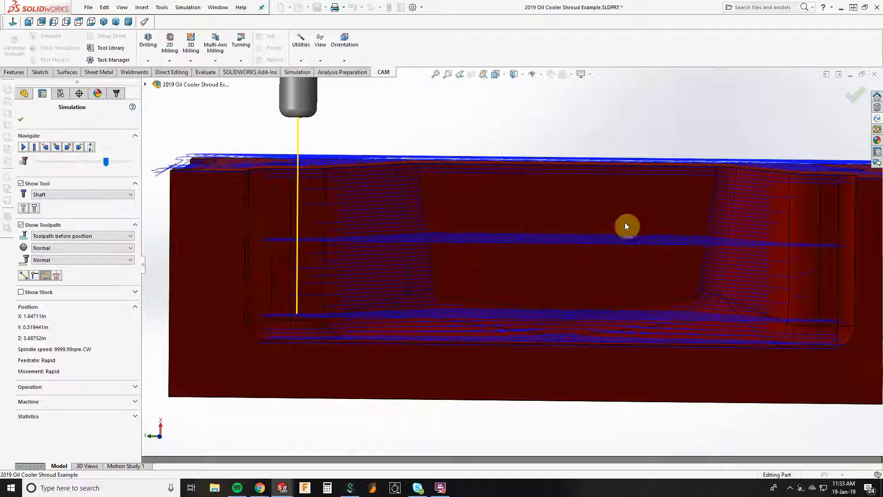
middle_drag(513, 310, 525, 312)
scroll(511, 313, down, 5)
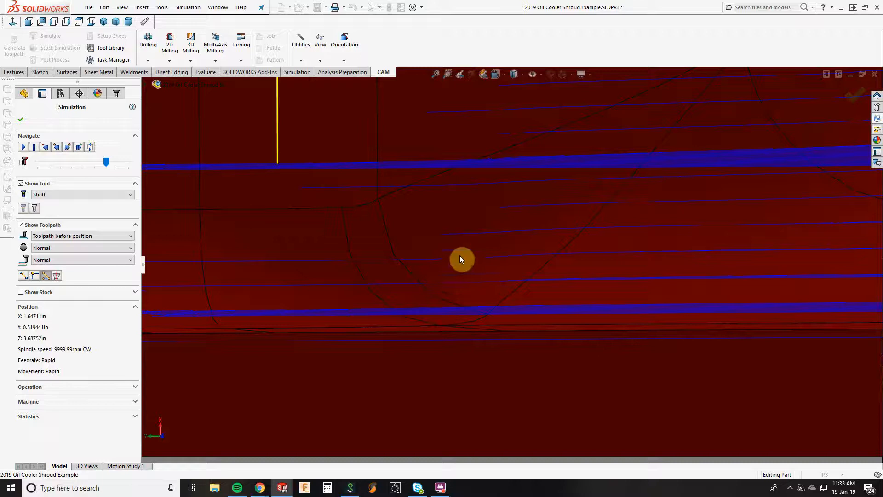
middle_drag(462, 217, 478, 217)
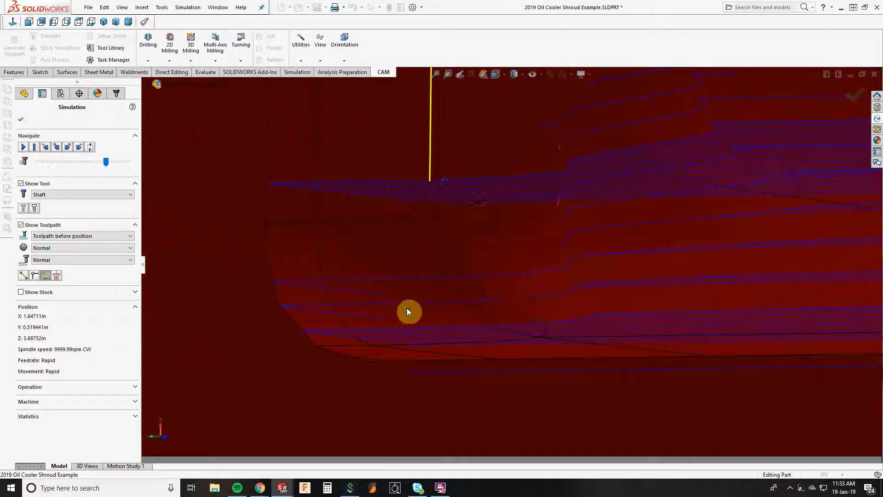
Examine the simulated adaptive toolpath in the pocket, around the two round holes and over the recesses at the block's ends.
middle_drag(389, 309, 535, 322)
scroll(531, 320, up, 8)
scroll(482, 282, down, 4)
scroll(625, 239, down, 4)
scroll(626, 250, up, 2)
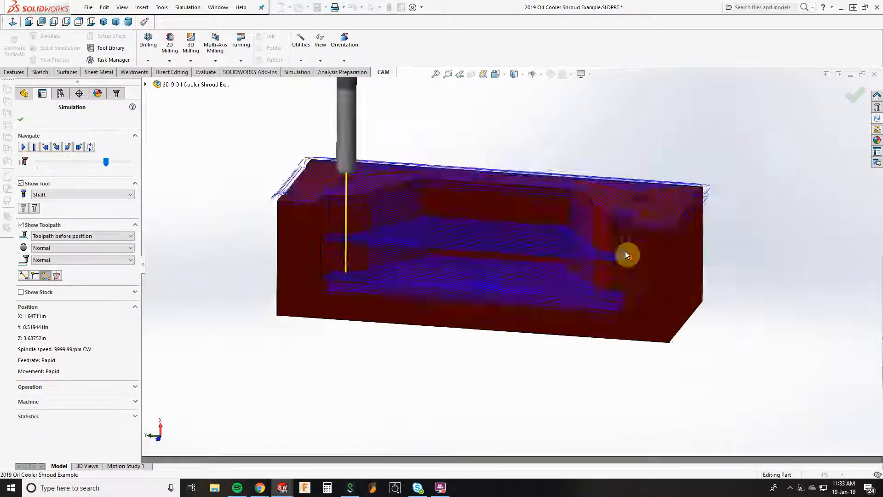
middle_drag(625, 253, 619, 329)
scroll(645, 244, down, 5)
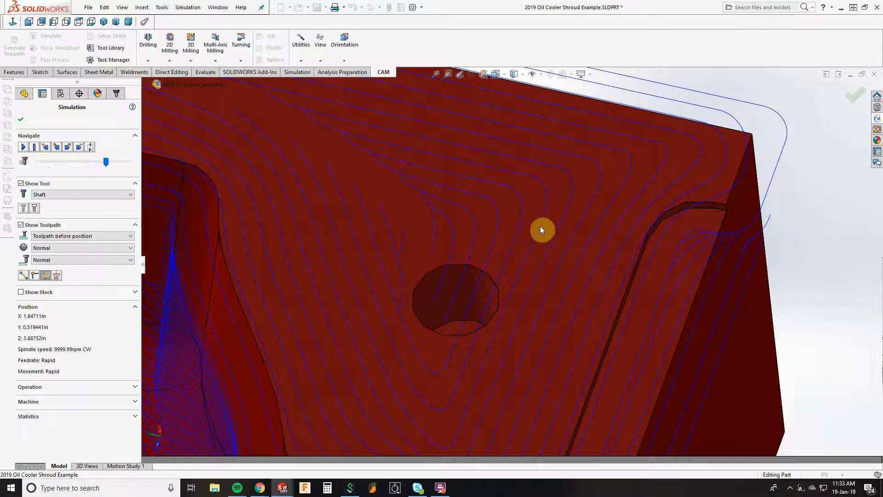
scroll(540, 225, up, 8)
middle_drag(409, 266, 414, 245)
scroll(414, 249, down, 8)
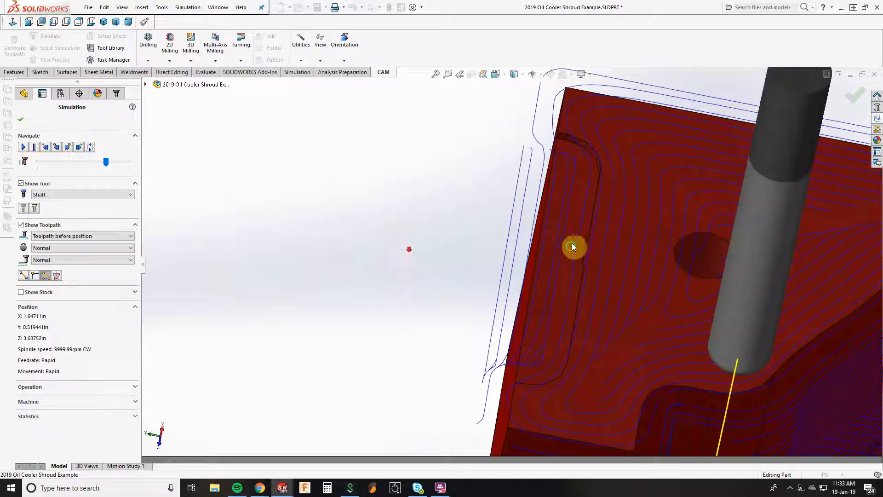
middle_drag(572, 247, 492, 200)
middle_drag(614, 247, 686, 311)
scroll(643, 301, up, 8)
scroll(605, 277, down, 8)
middle_drag(605, 277, 509, 315)
scroll(509, 314, down, 8)
scroll(521, 225, up, 8)
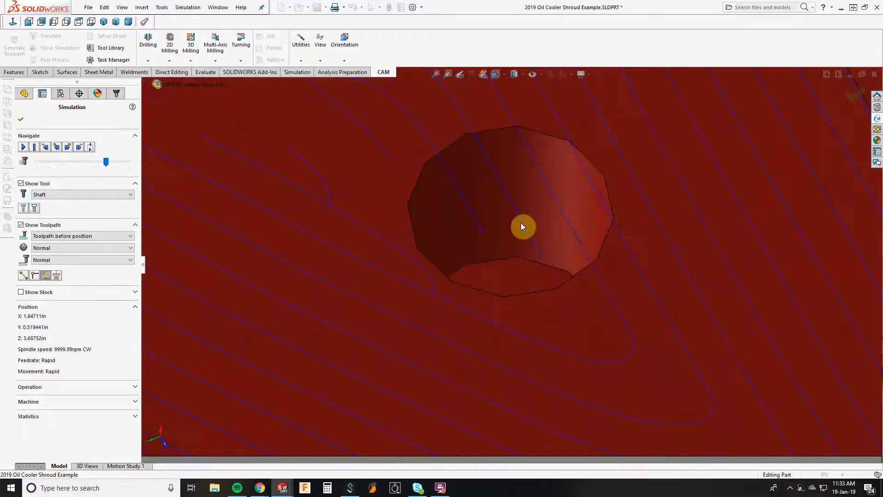
scroll(479, 294, up, 3)
scroll(479, 291, down, 8)
middle_drag(478, 288, 467, 244)
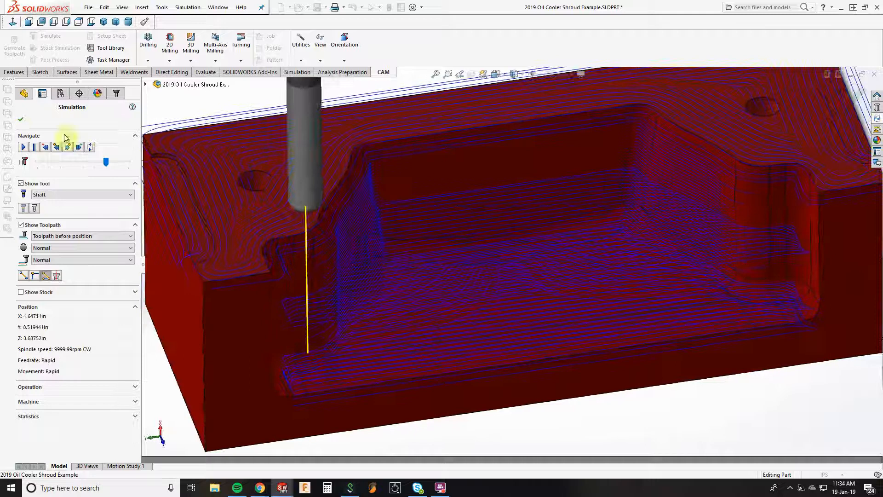
Exit the toolpath simulation and deselect the adaptive operation to show the bare block.
click(21, 119)
click(324, 91)
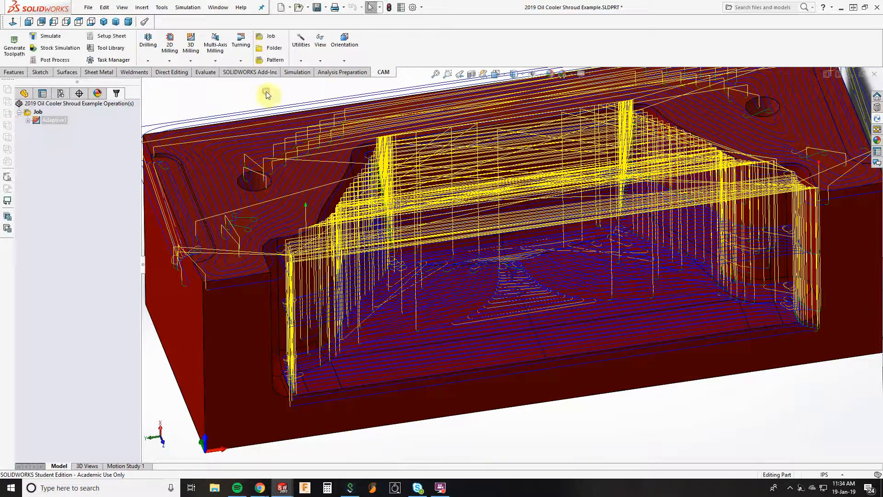
click(80, 320)
scroll(452, 248, up, 3)
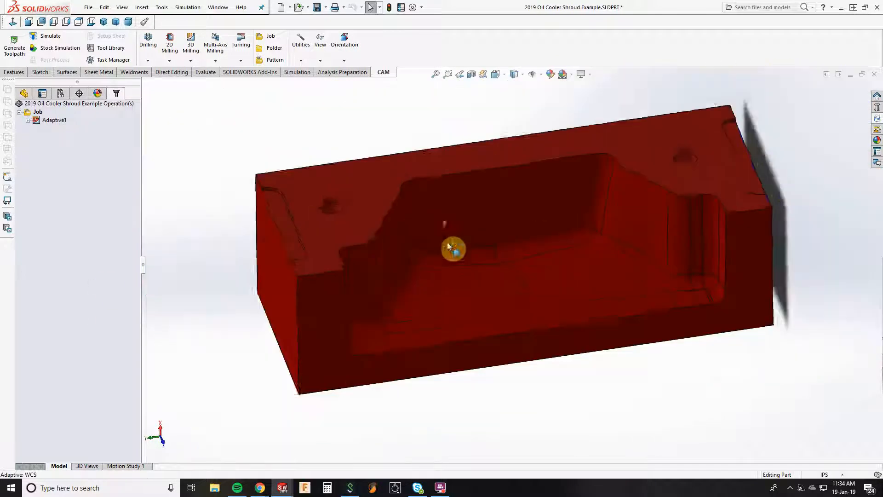
middle_drag(454, 248, 424, 271)
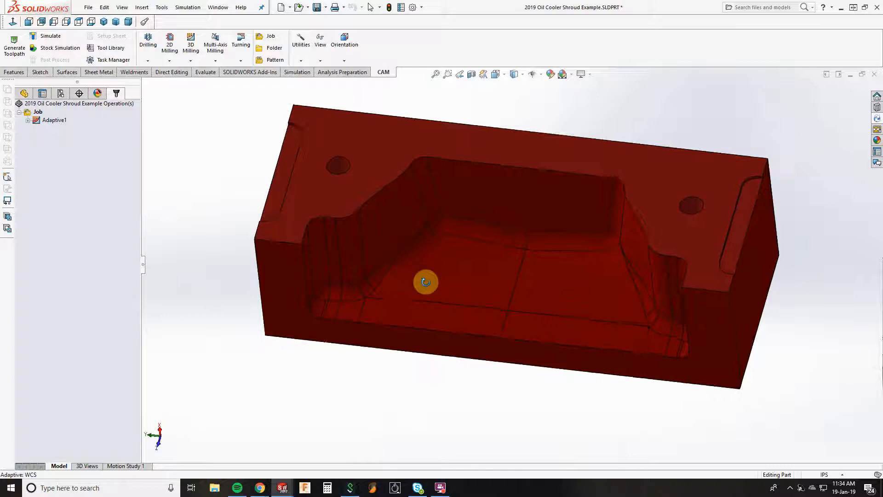
Add a 3D Contour milling operation and set its machining boundary to Selection.
click(191, 46)
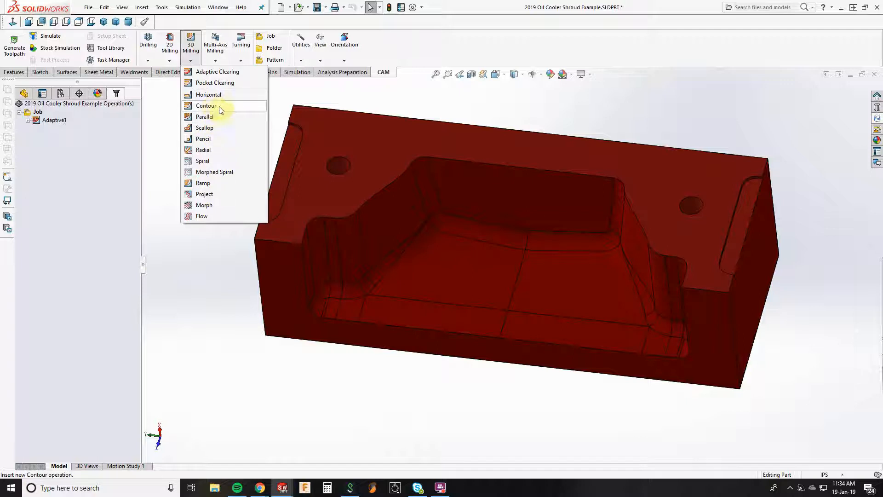
click(220, 241)
click(188, 62)
click(212, 107)
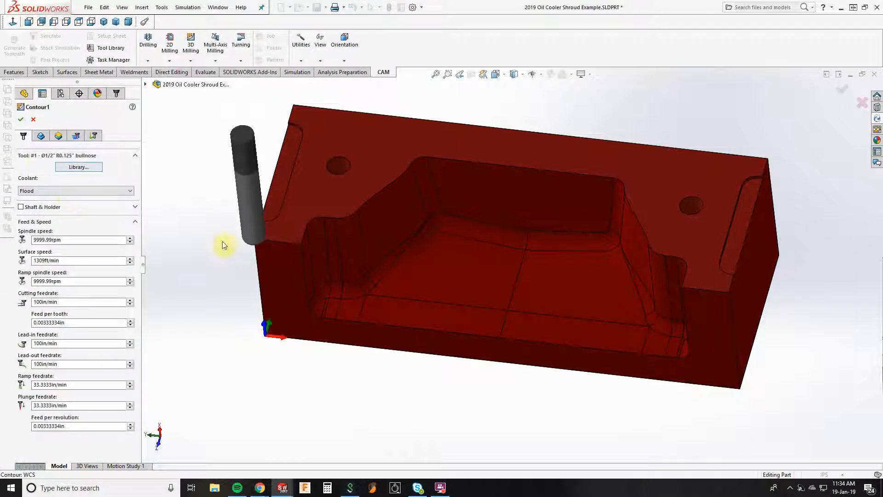
click(41, 138)
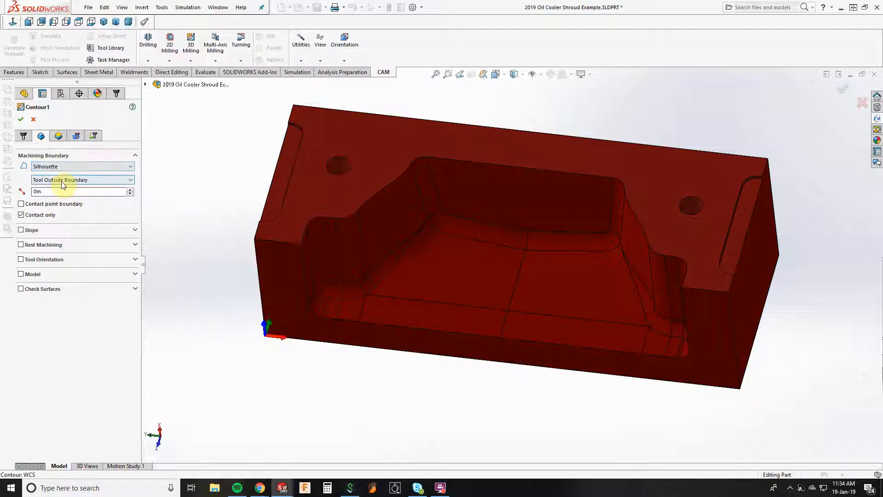
click(63, 166)
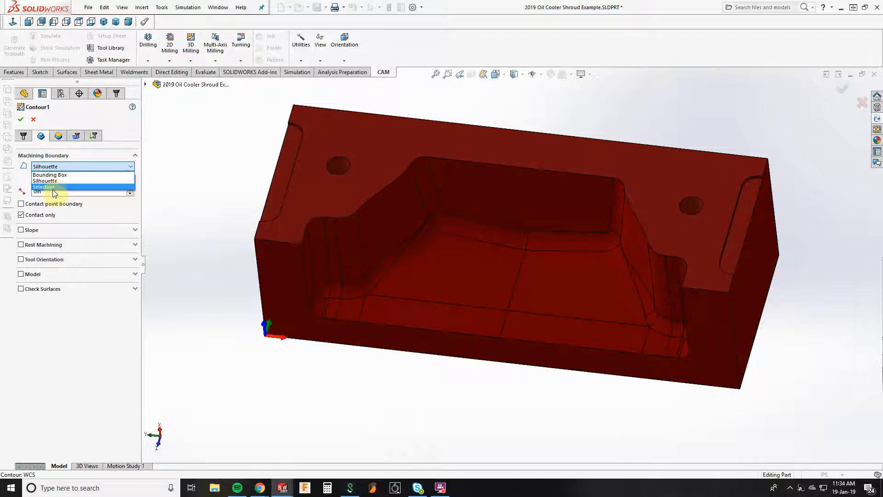
click(50, 187)
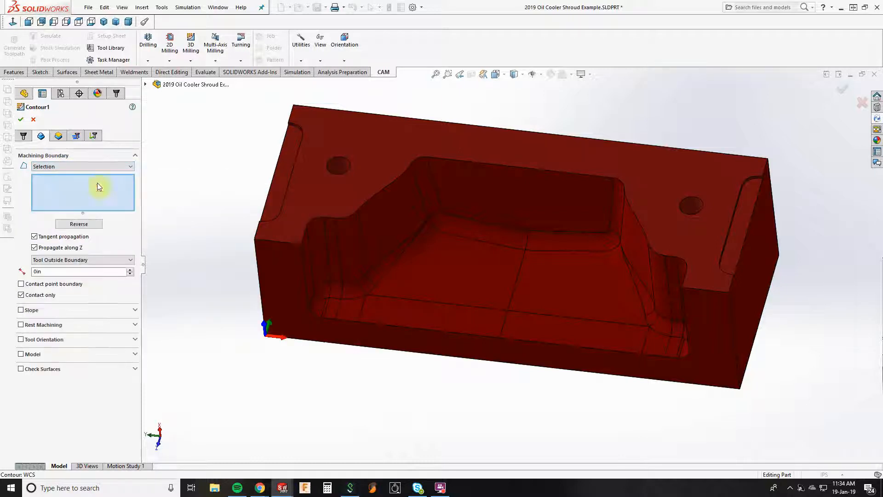
Select the pocket's upper rim edges for the boundary, from the long back edge around the right-hand side to the front face.
click(477, 163)
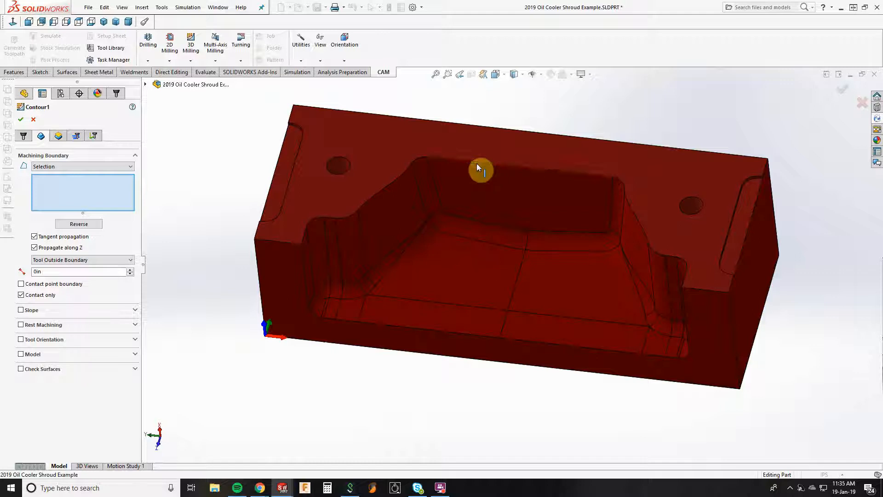
click(623, 184)
click(626, 195)
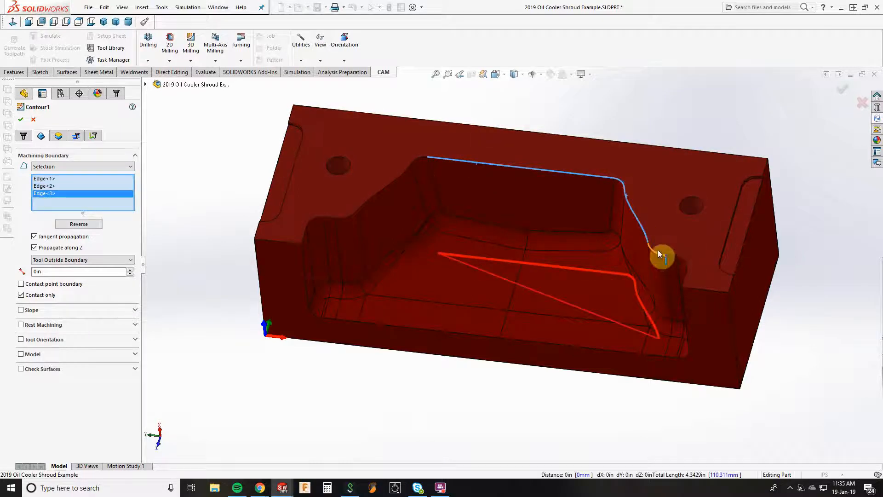
click(659, 252)
click(676, 257)
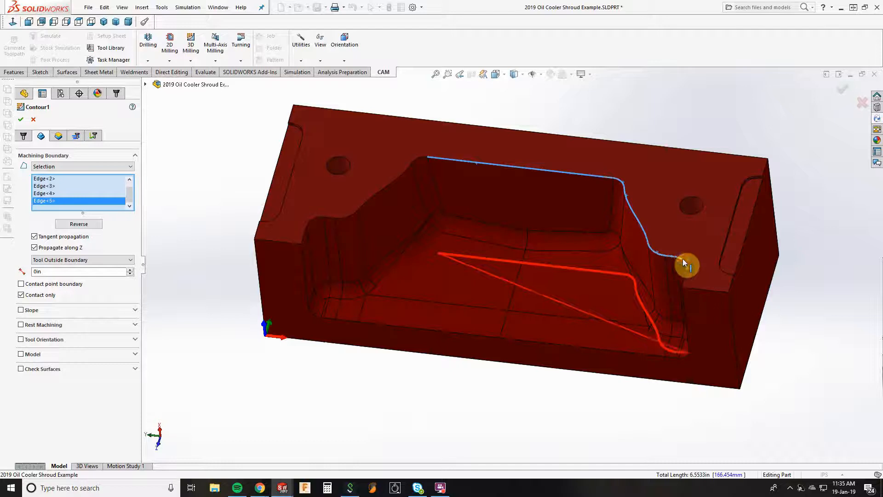
click(683, 259)
click(686, 276)
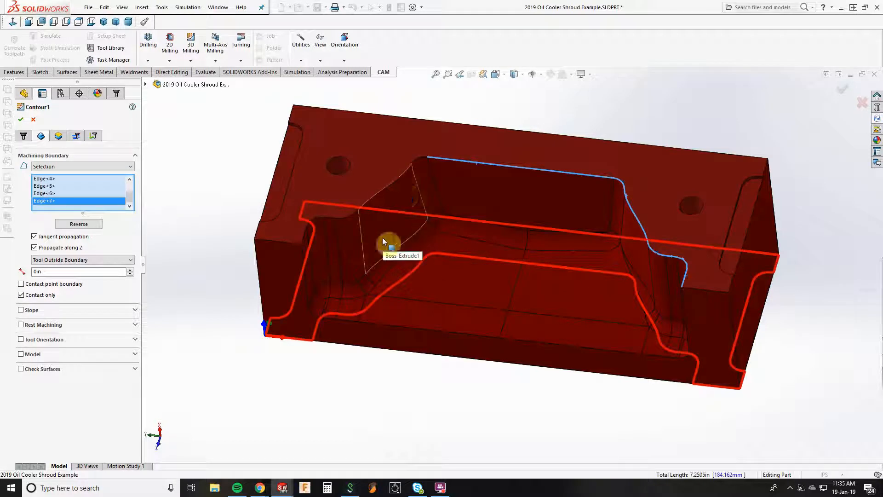
Add the left-hand rim edges of the pocket to the machining boundary, including the vertical edge on the front face.
click(418, 158)
click(398, 177)
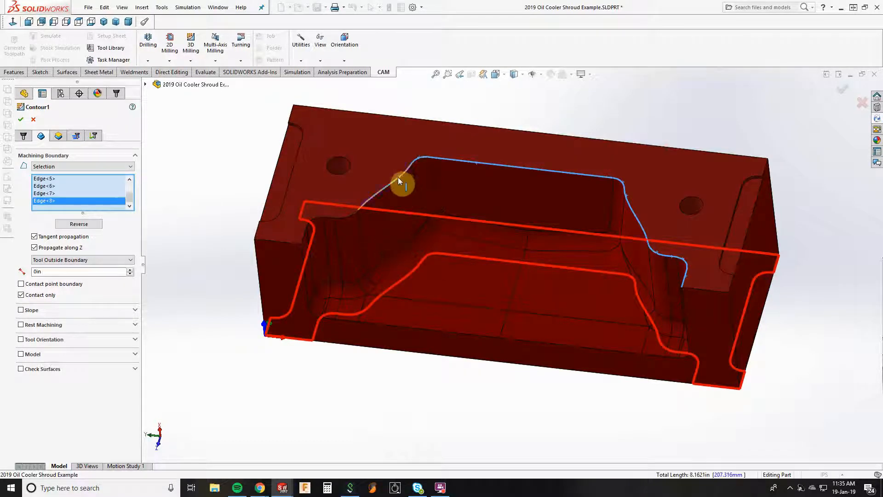
click(328, 219)
click(317, 218)
click(311, 222)
click(303, 242)
click(302, 258)
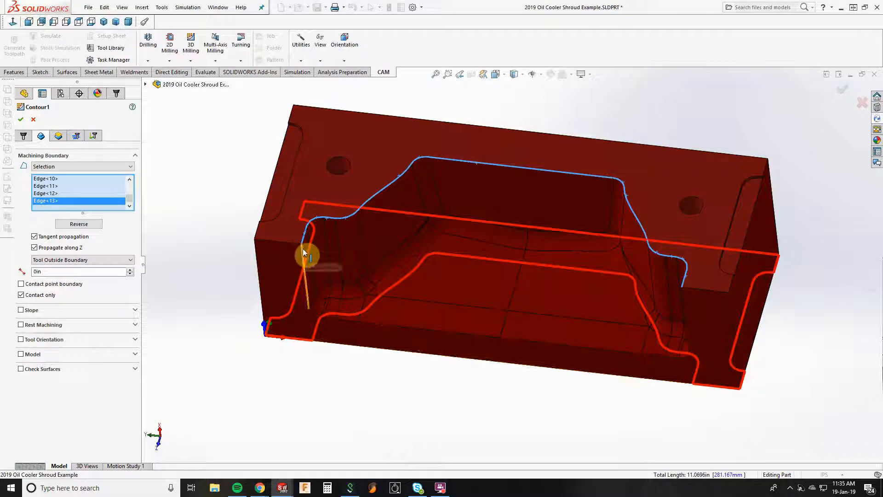
Extend the machining boundary around the lower left corner and along the pocket's bottom front edge.
click(316, 316)
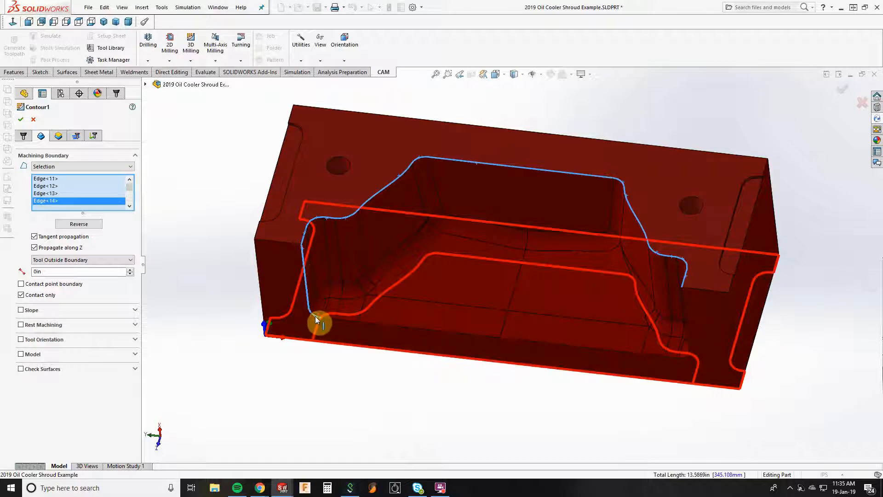
click(339, 319)
click(374, 322)
click(540, 344)
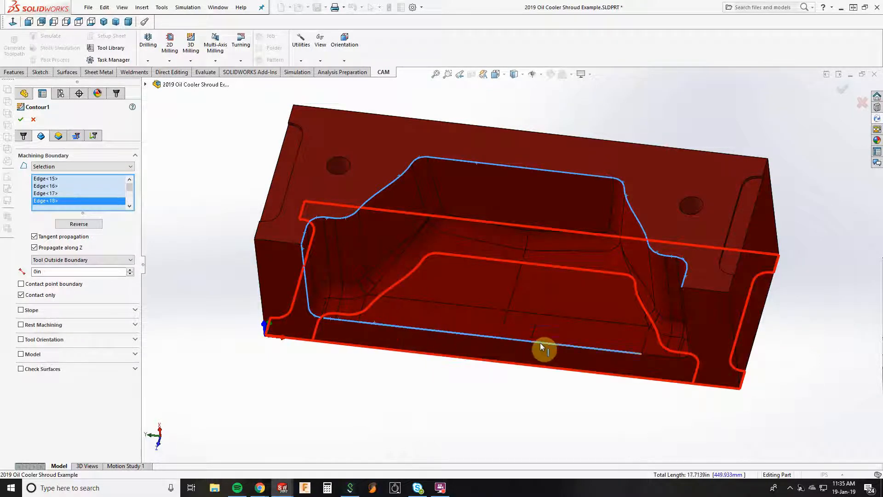
click(659, 356)
click(671, 357)
click(683, 358)
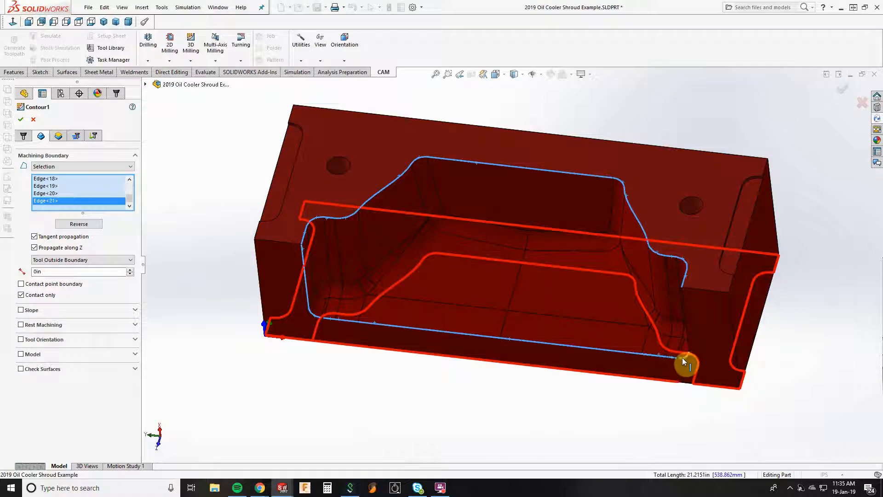
Close the machining boundary with the remaining short bottom edge, the lower right corner and the right vertical edge of the opening.
scroll(682, 357, down, 3)
scroll(611, 319, down, 2)
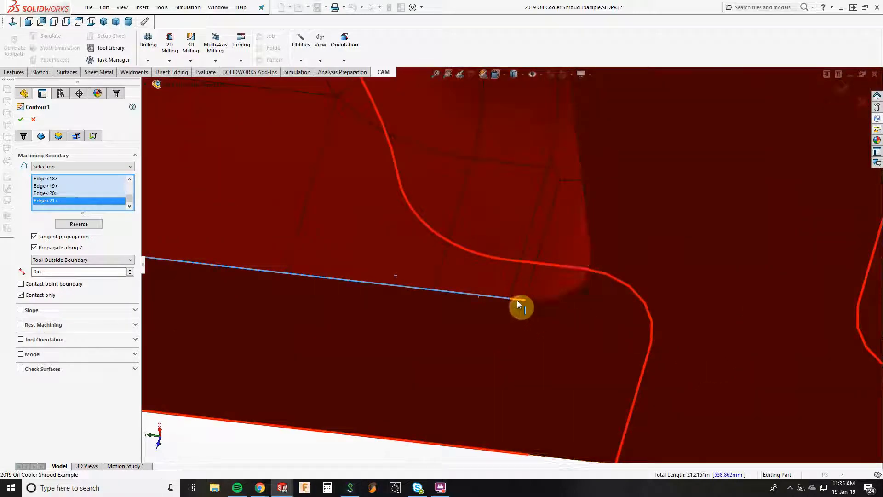
click(517, 300)
click(588, 267)
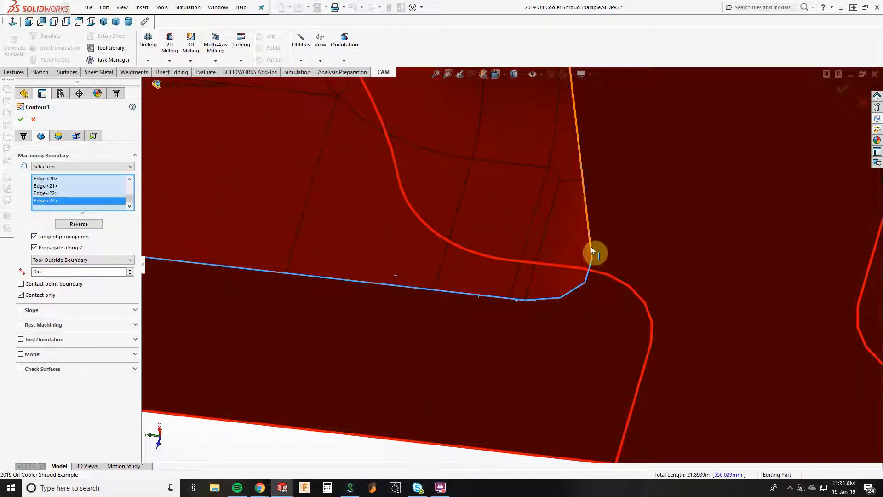
click(591, 247)
Check the closed boundary loop and set the tool containment to Tool Outside Boundary.
scroll(645, 279, up, 6)
middle_drag(268, 230, 456, 245)
scroll(420, 210, up, 2)
scroll(419, 210, down, 3)
scroll(475, 256, down, 1)
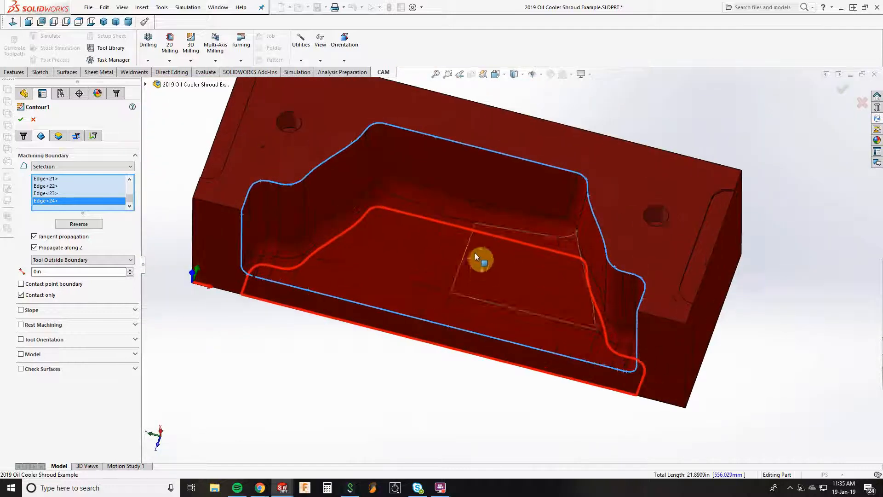
click(94, 260)
click(74, 280)
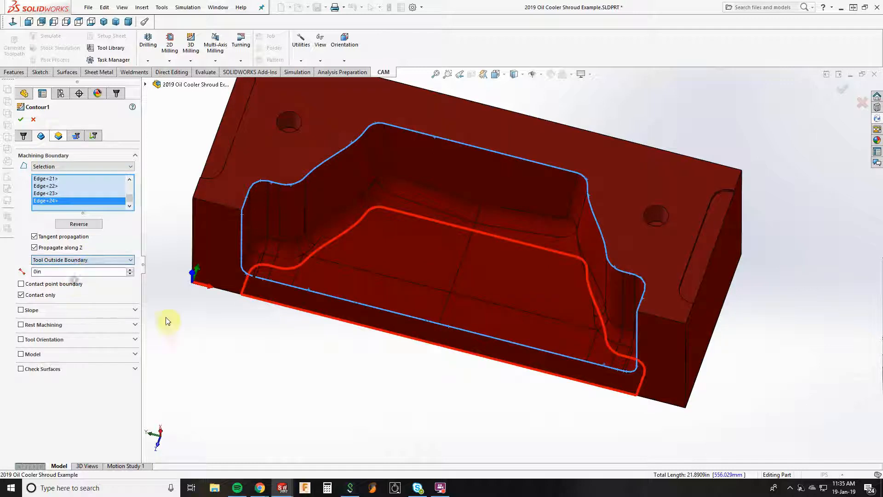
mouse_move(70, 288)
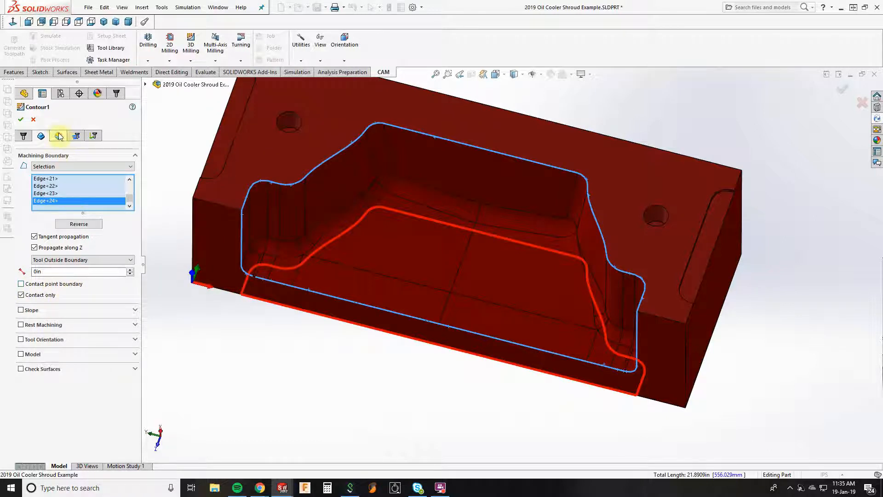
Set the contour passes' maximum stepdown to 0.05 in and generate the toolpath.
click(76, 136)
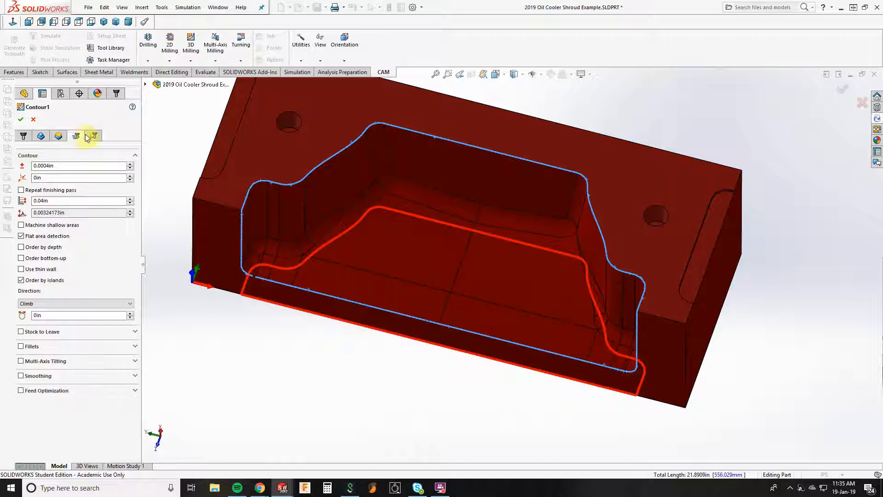
double_click(59, 200)
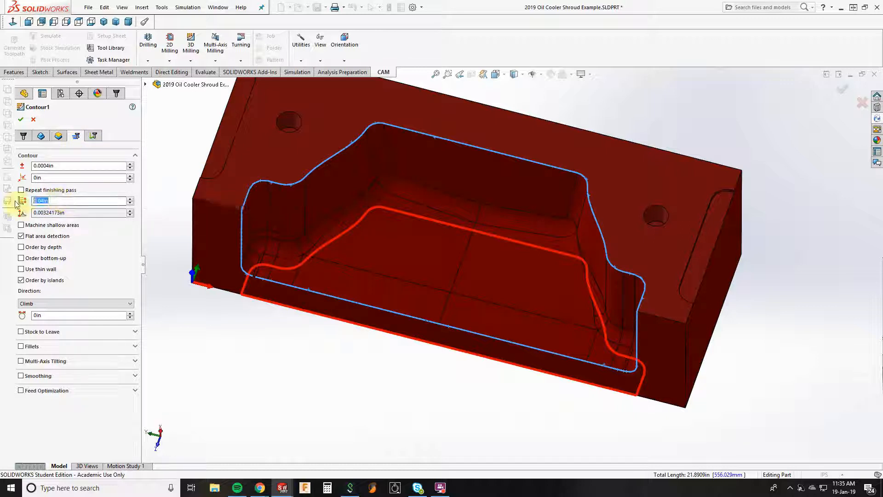
key(BackSpace)
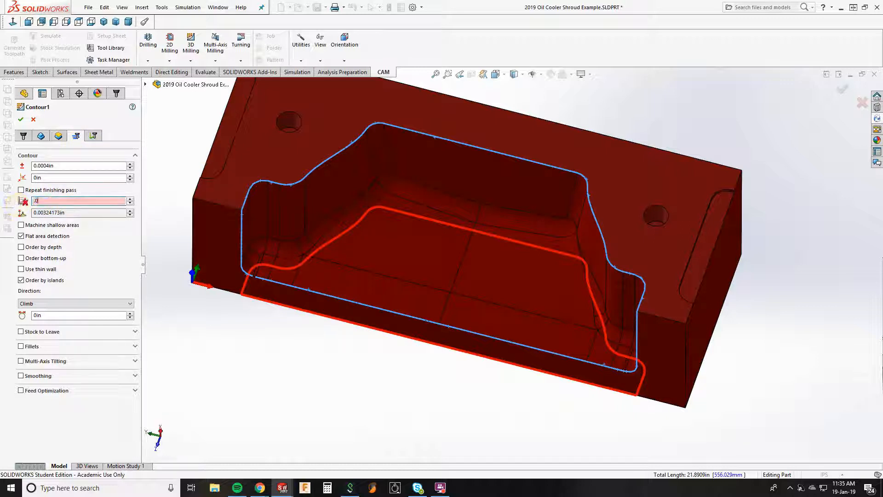
text(.05)
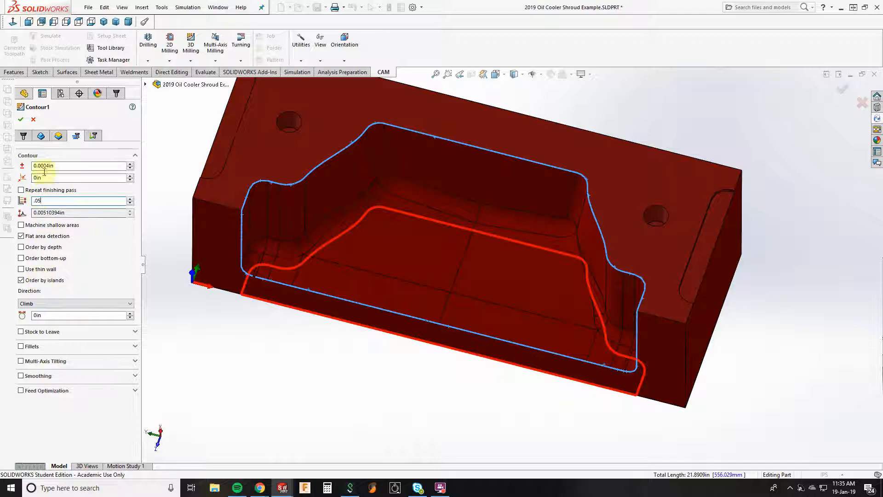
click(20, 119)
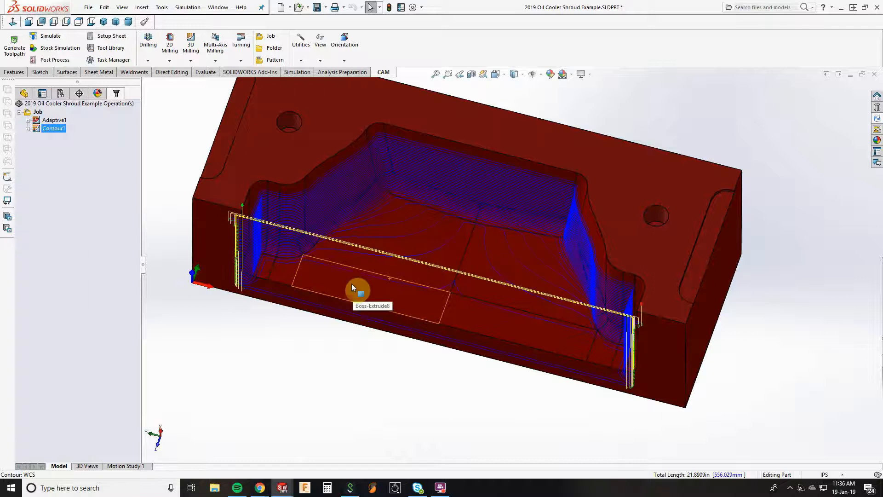
Examine the generated contour toolpath along the pocket's walls, corners and floor.
middle_drag(352, 284, 335, 187)
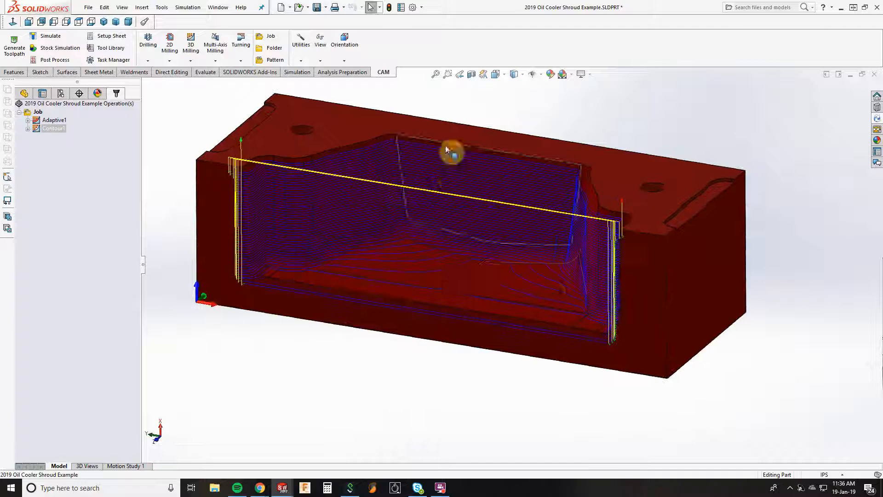
scroll(507, 230, down, 5)
middle_drag(507, 230, 465, 349)
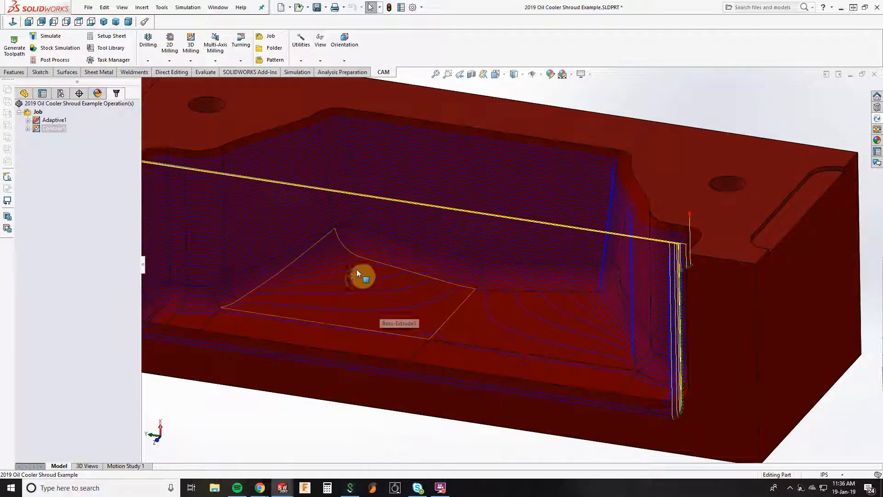
middle_drag(520, 361, 468, 349)
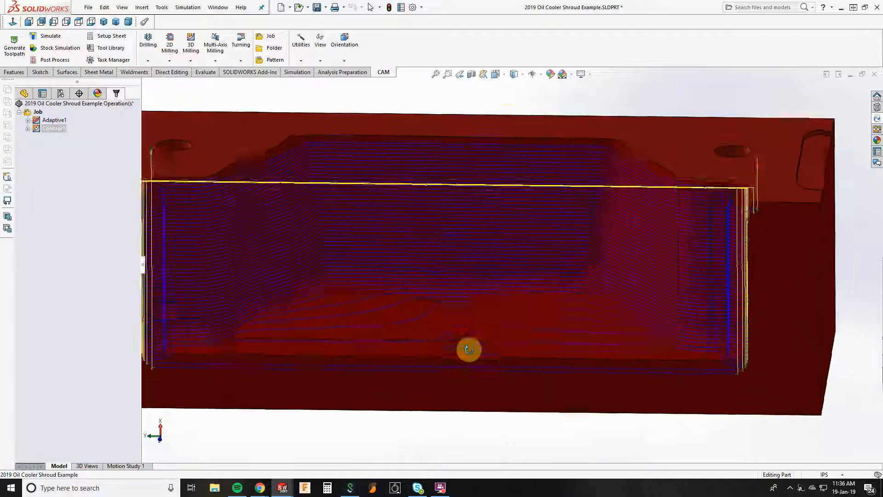
Examine the contour toolpath along the pocket's walls and floor and check the Contour operation's passes settings.
scroll(581, 320, down, 2)
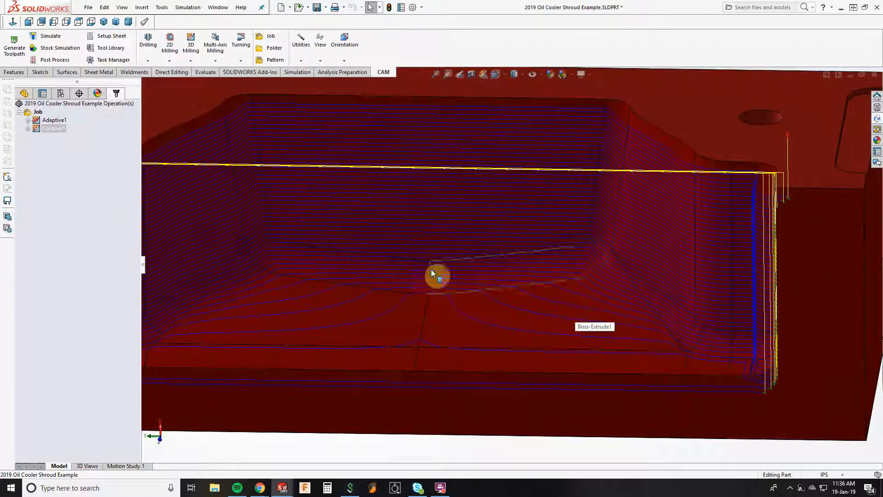
mouse_move(620, 312)
middle_down()
mouse_move(583, 280)
mouse_move(578, 298)
mouse_move(598, 416)
mouse_move(597, 354)
mouse_move(607, 361)
mouse_move(581, 296)
mouse_move(585, 345)
mouse_move(609, 319)
middle_up()
scroll(327, 266, up, 2)
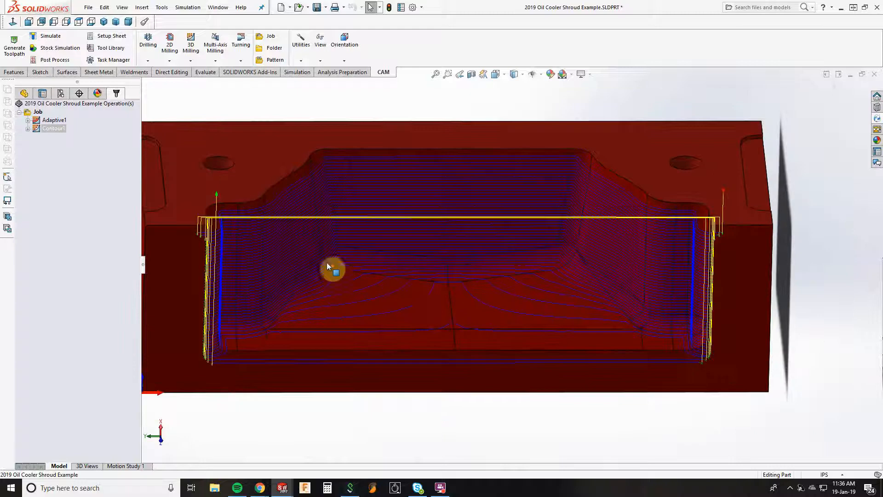
right_click(51, 132)
click(57, 135)
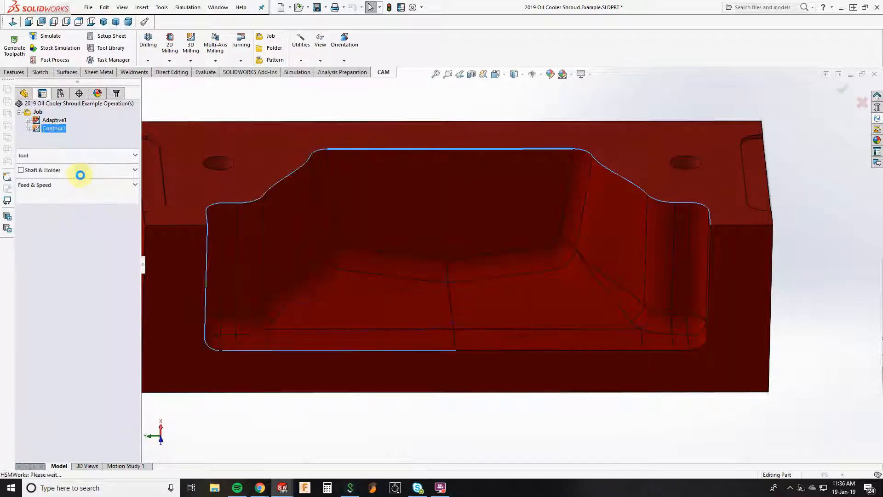
click(75, 136)
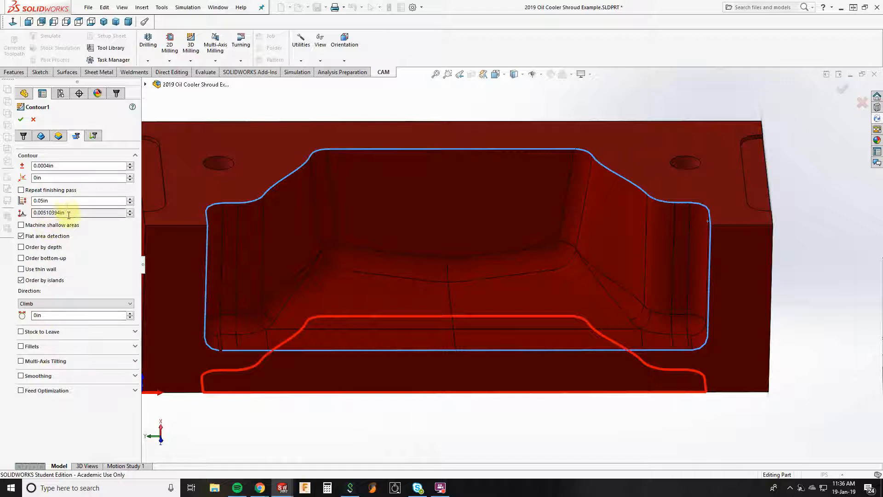
click(20, 119)
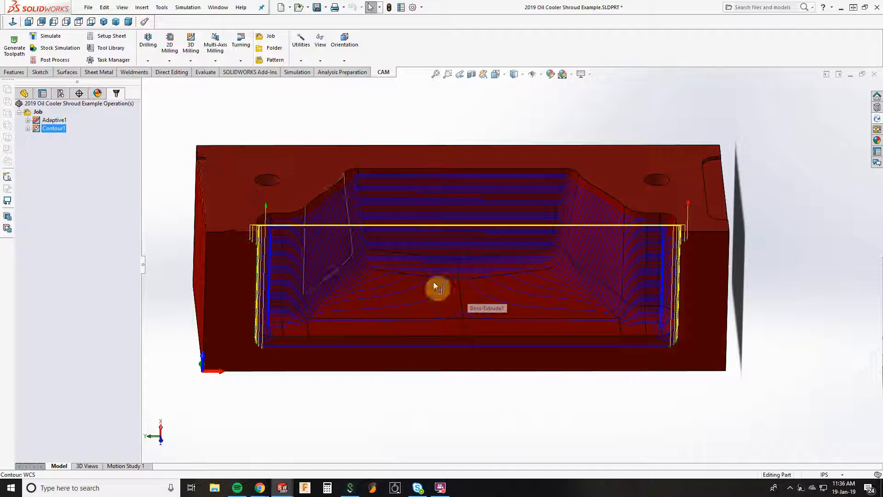
scroll(476, 243, down, 5)
scroll(483, 230, up, 3)
middle_drag(498, 193, 407, 220)
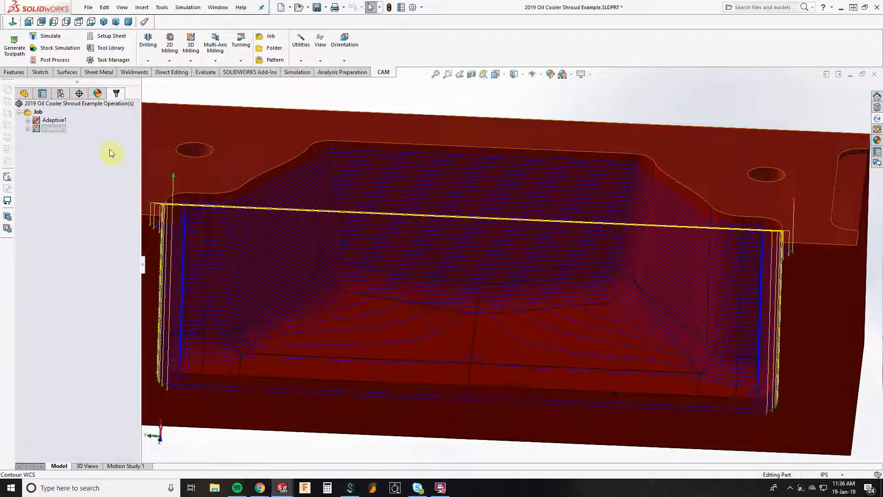
right_click(56, 131)
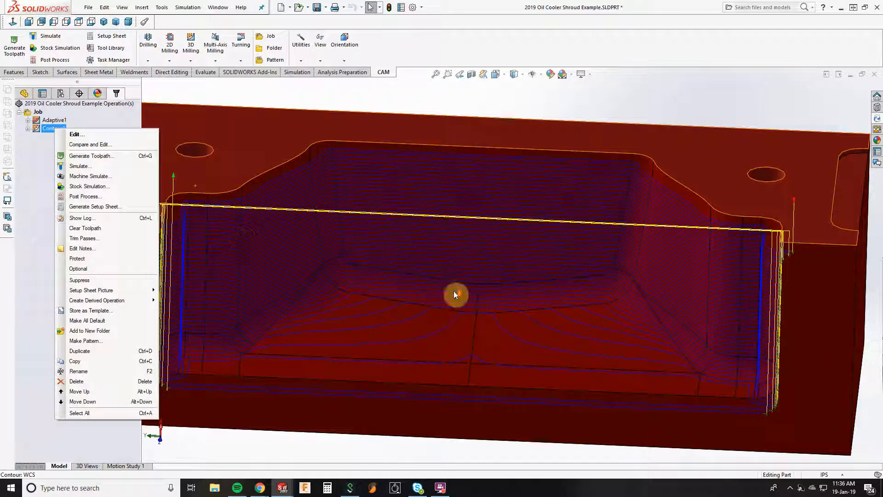
click(385, 444)
scroll(523, 394, up, 2)
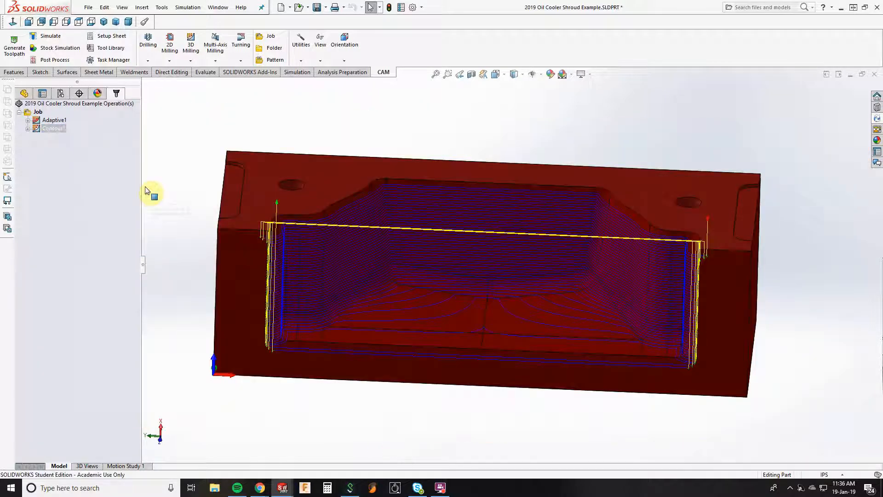
Create a derived 3D Parallel milling operation from the Contour1 operation.
right_click(55, 131)
mouse_move(120, 306)
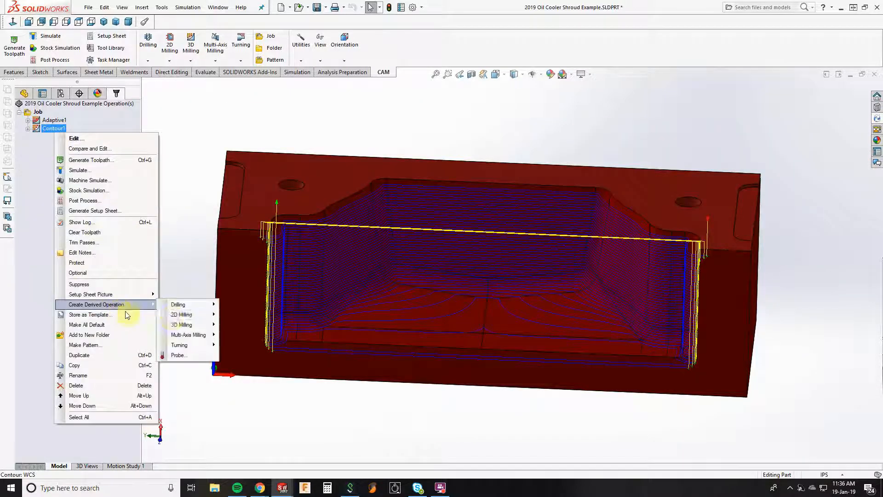
mouse_move(193, 325)
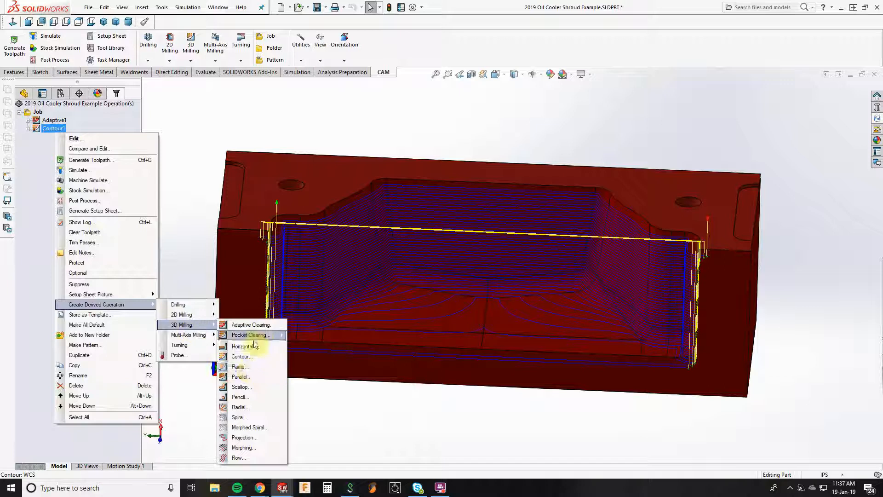
click(255, 376)
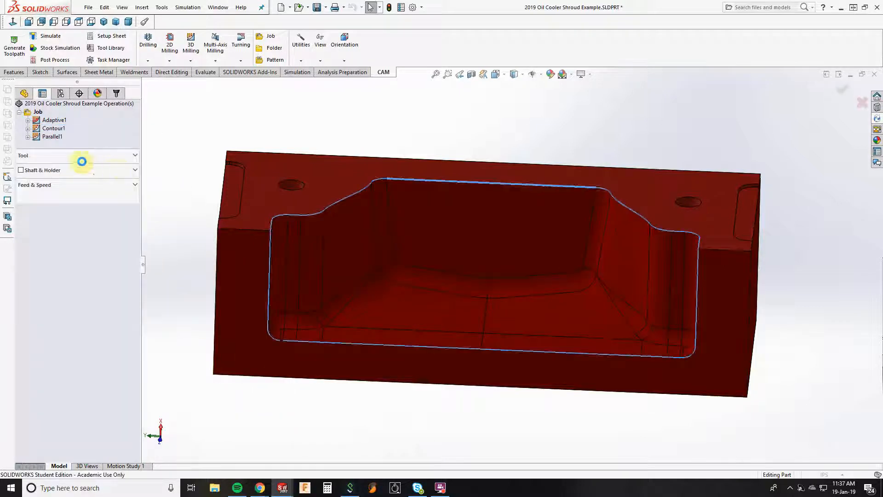
Set the parallel stepover to 0.05 in, enable machining of steep areas with a 0.04 in steep stepover, and generate the toolpath.
click(41, 136)
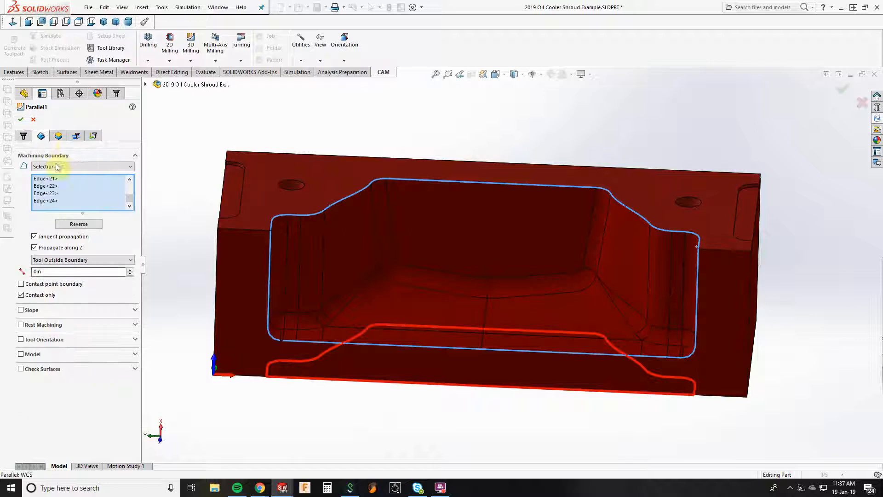
click(76, 135)
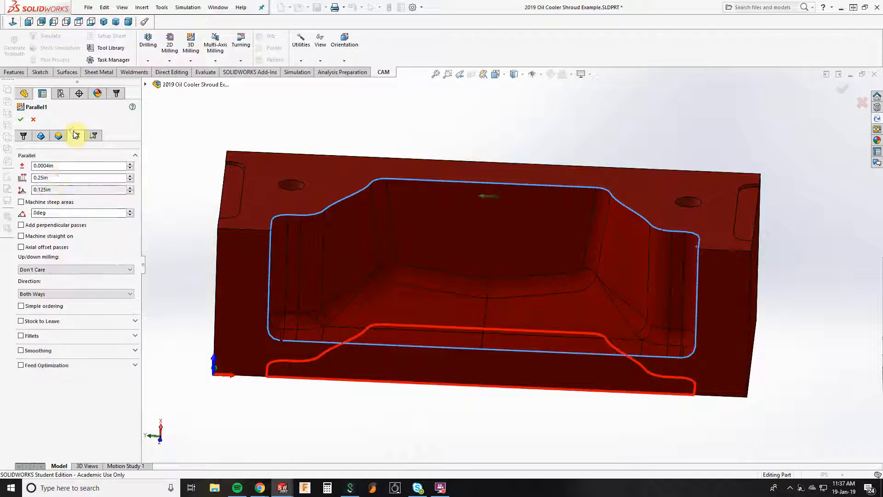
double_click(57, 178)
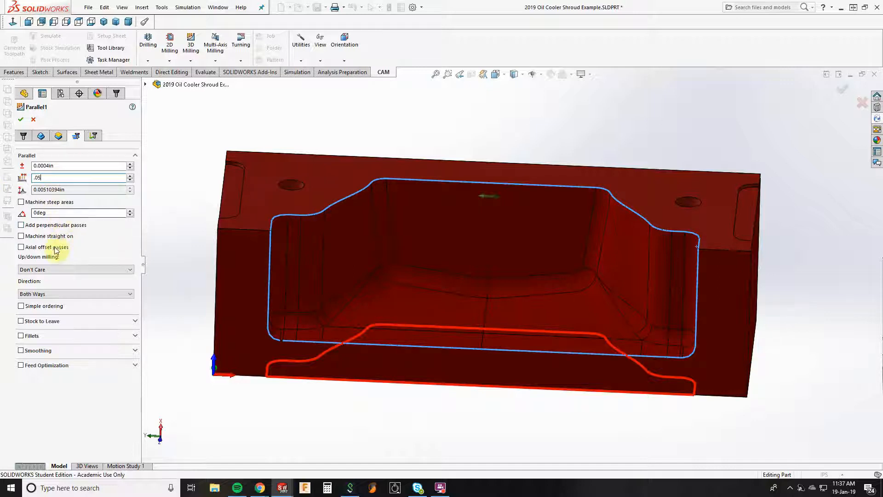
mouse_move(62, 192)
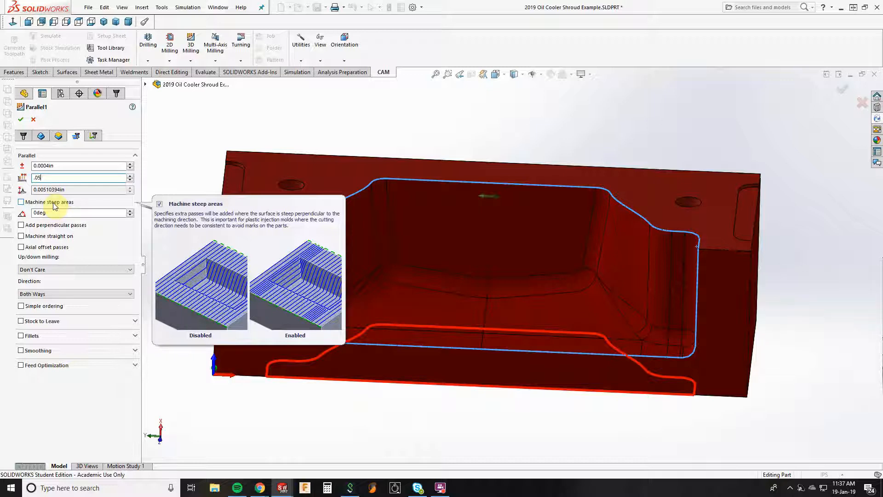
click(54, 206)
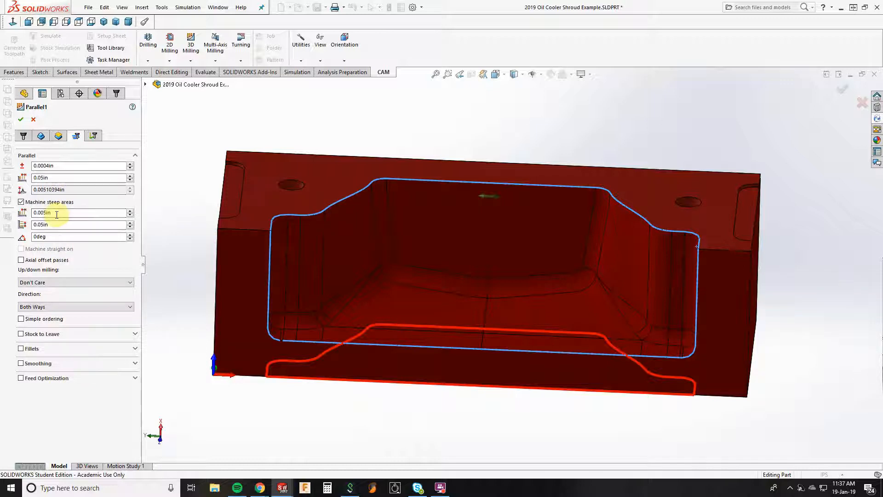
double_click(57, 214)
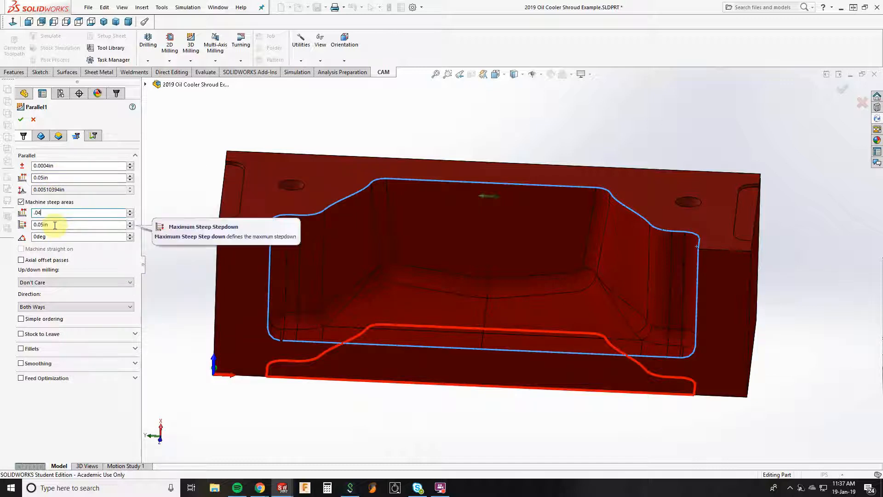
click(23, 121)
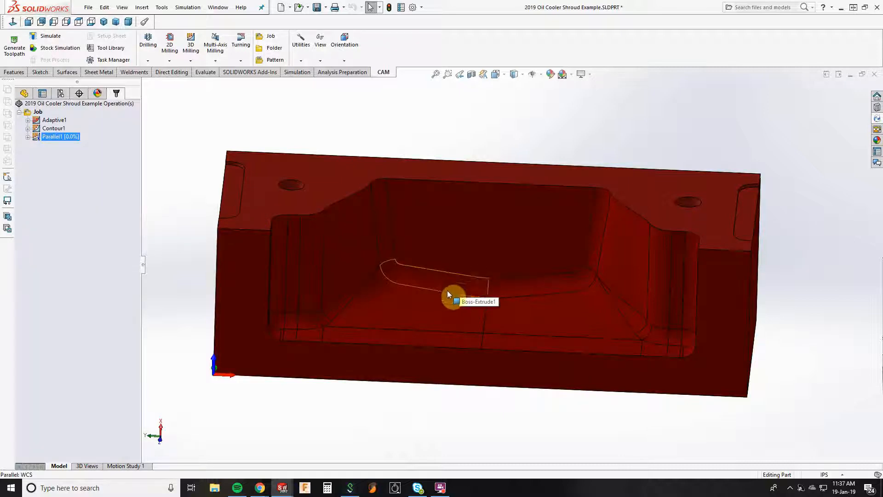
Examine the parallel toolpath on the pocket's side walls, back wall and floor from several angles.
middle_drag(447, 291, 442, 359)
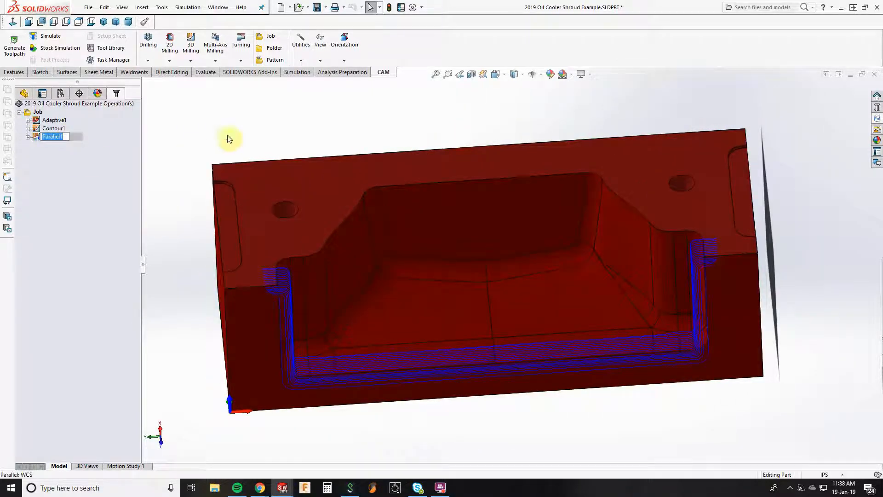
middle_drag(312, 183, 371, 184)
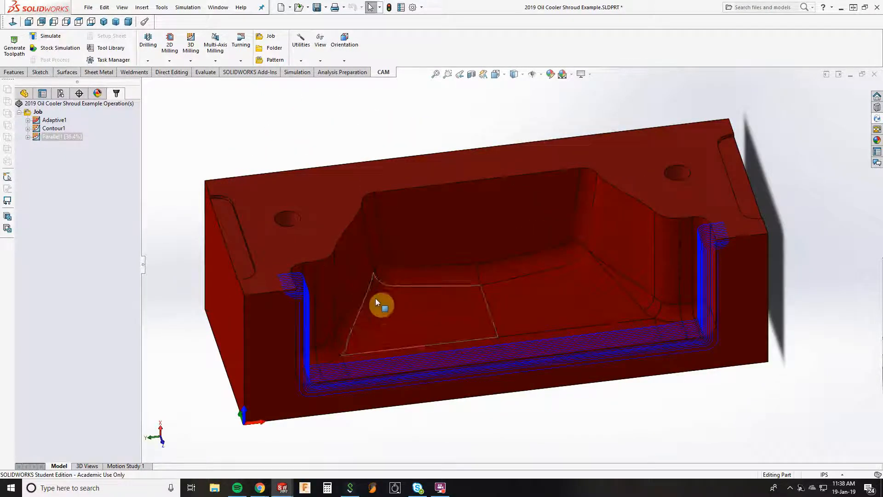
click(64, 137)
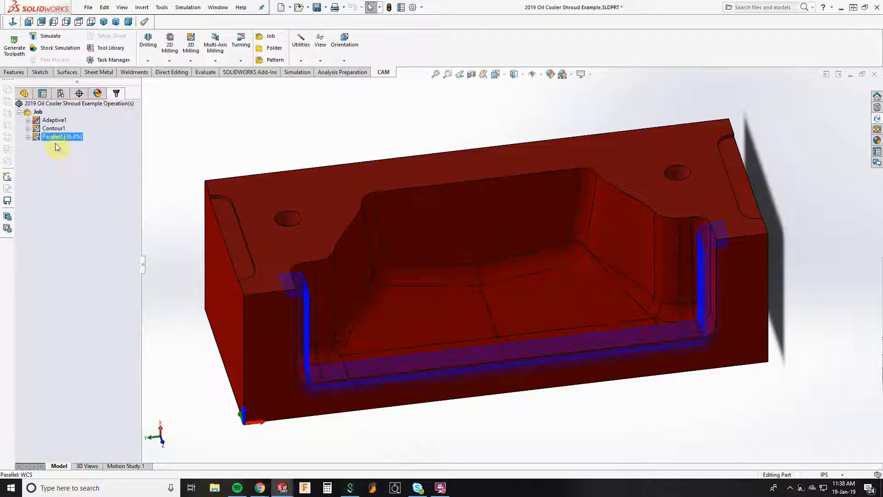
middle_drag(294, 276, 263, 284)
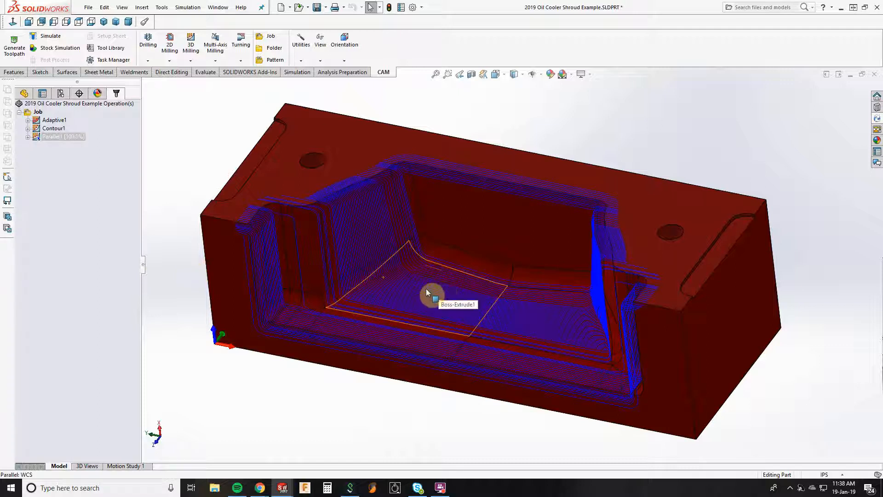
middle_drag(424, 289, 434, 315)
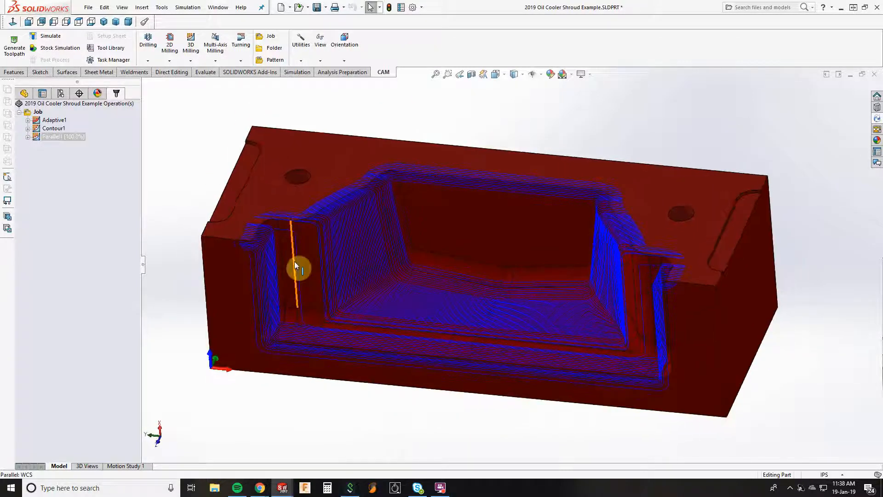
middle_drag(321, 247, 285, 280)
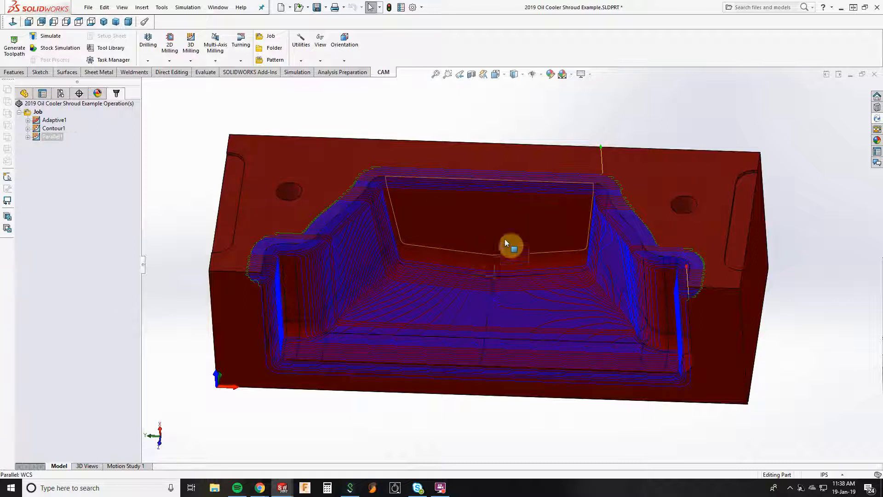
middle_drag(292, 227, 249, 239)
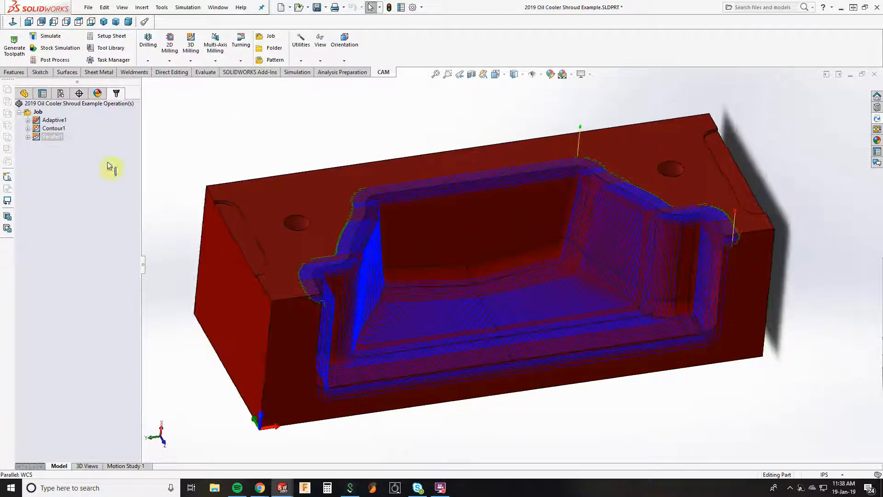
Set the Parallel operation's pass direction to 45 degrees and regenerate the toolpath.
right_click(50, 140)
click(54, 138)
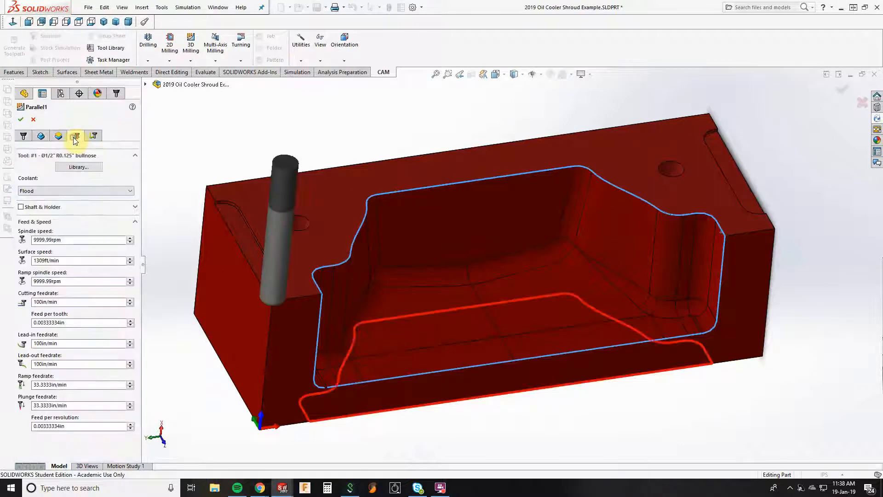
click(75, 137)
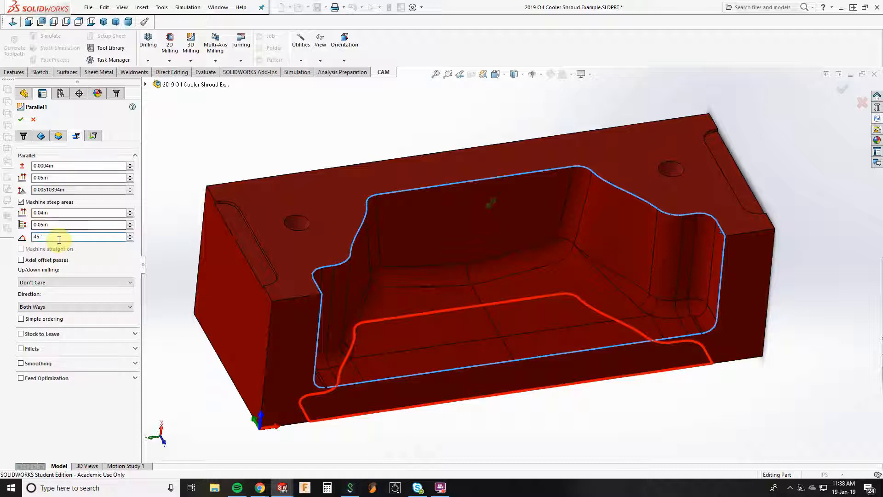
click(22, 120)
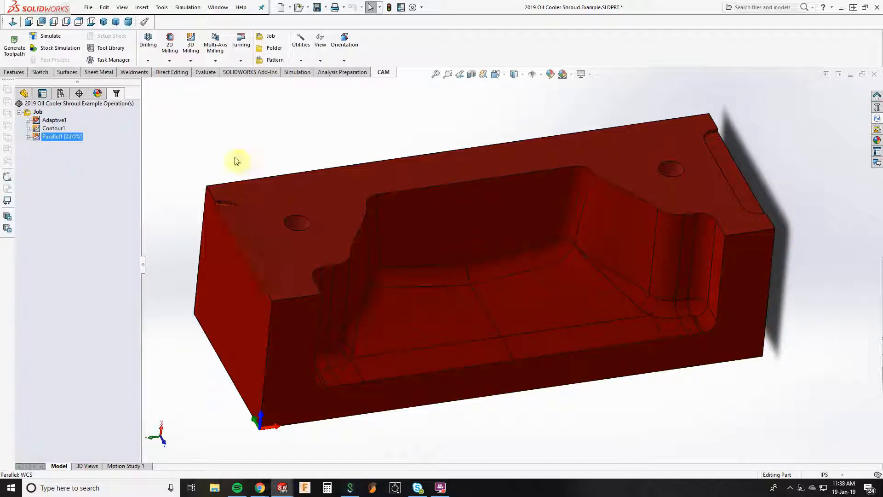
middle_drag(233, 158, 245, 173)
middle_drag(545, 243, 227, 203)
Set the Parallel operation's bottom height from the flat face at the pocket's front edge with a -0.2 in offset, and regenerate the toolpath.
right_click(68, 136)
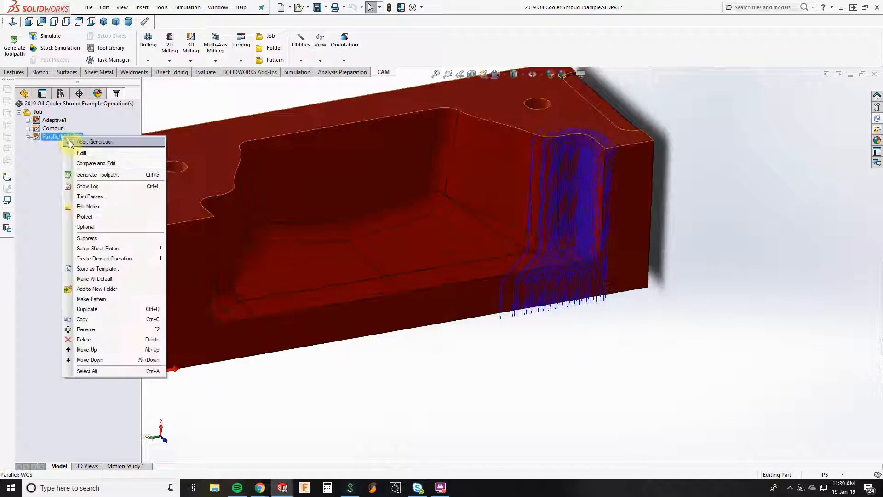
click(75, 147)
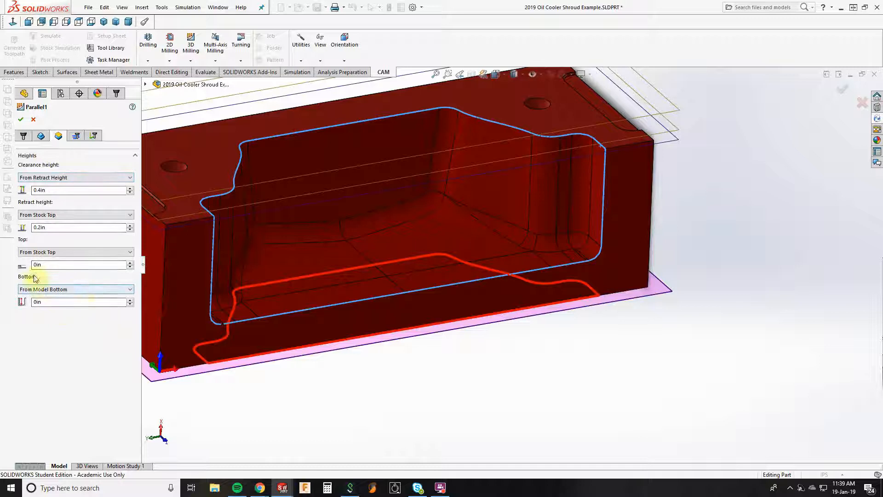
click(73, 302)
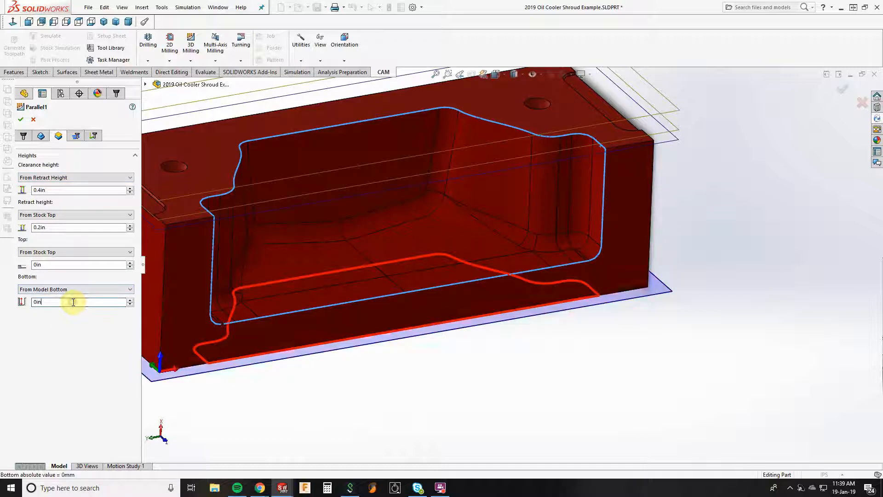
click(278, 308)
click(63, 315)
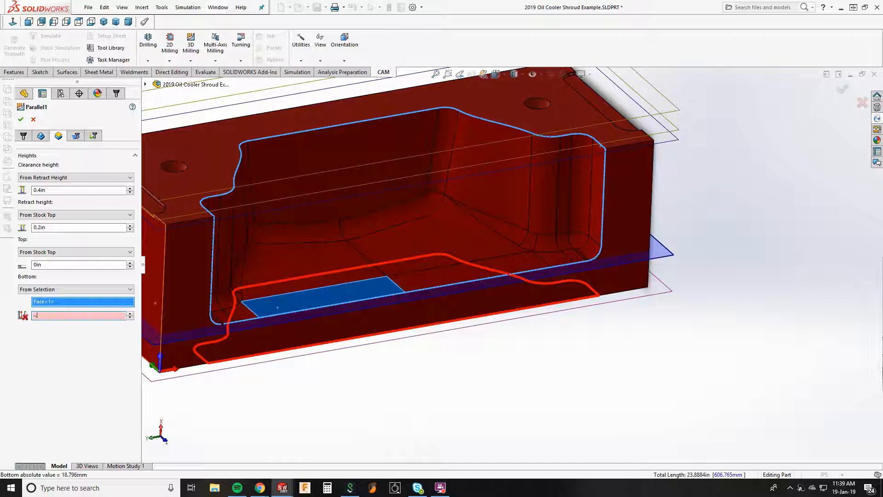
text(.1)
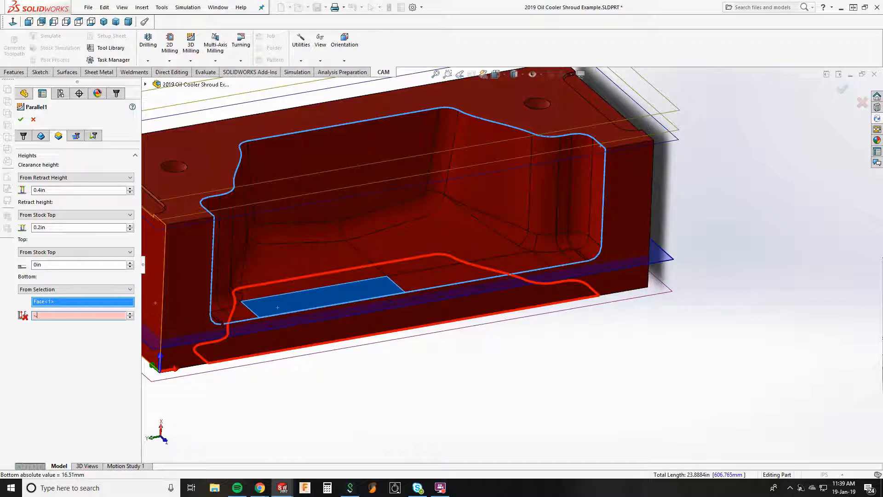
text(.2in)
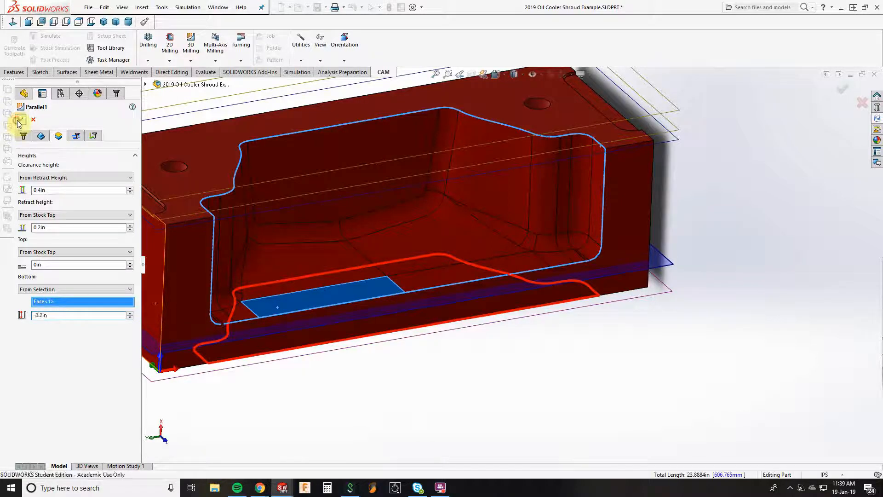
click(18, 120)
scroll(397, 211, up, 3)
scroll(476, 243, down, 5)
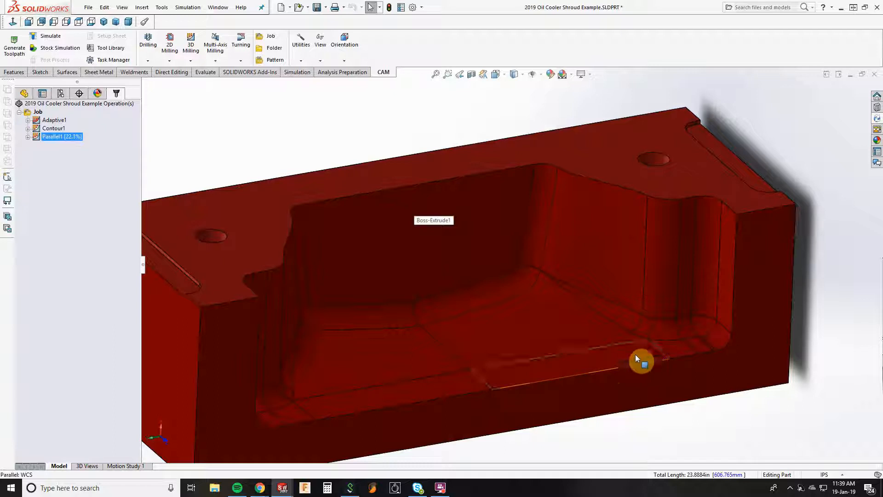
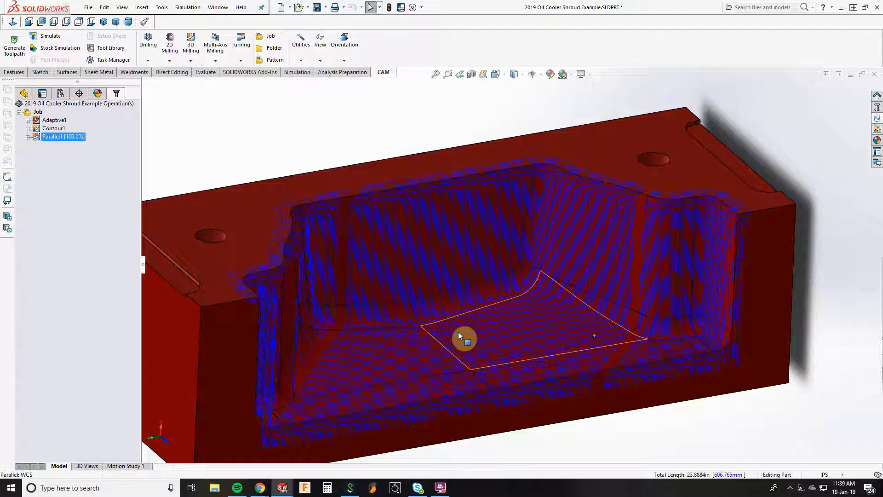
Examine the regenerated 45-degree parallel toolpath on the pocket's walls, floor and front edge from several angles.
middle_drag(458, 333, 422, 371)
scroll(313, 279, down, 2)
middle_click(312, 279)
middle_drag(313, 279, 323, 294)
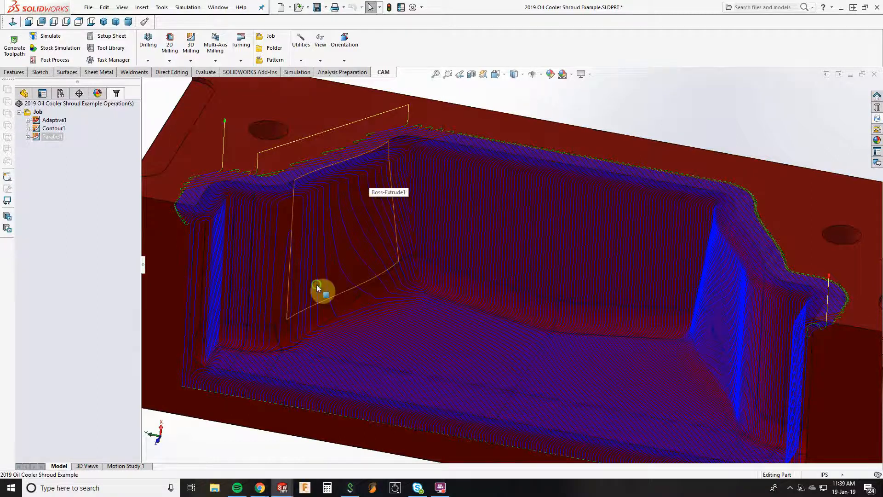
middle_drag(316, 284, 474, 265)
scroll(470, 245, up, 4)
scroll(583, 201, down, 3)
scroll(497, 257, up, 4)
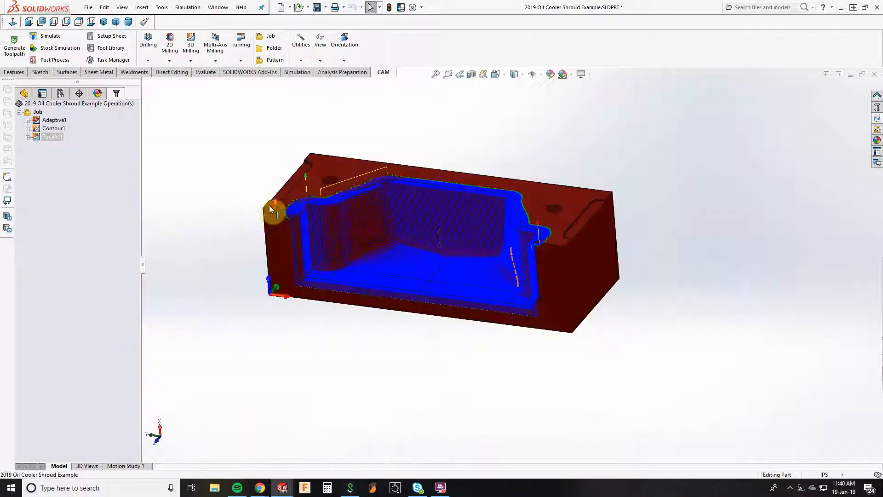
middle_drag(269, 205, 517, 269)
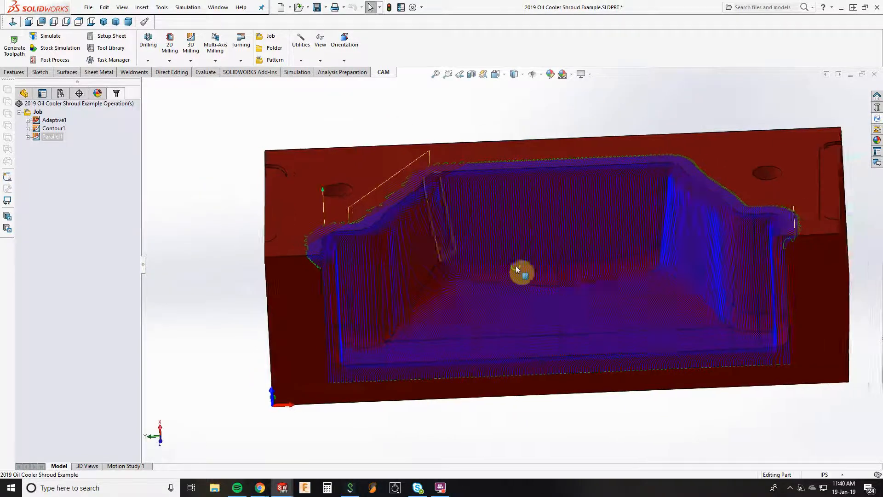
middle_drag(645, 296, 673, 310)
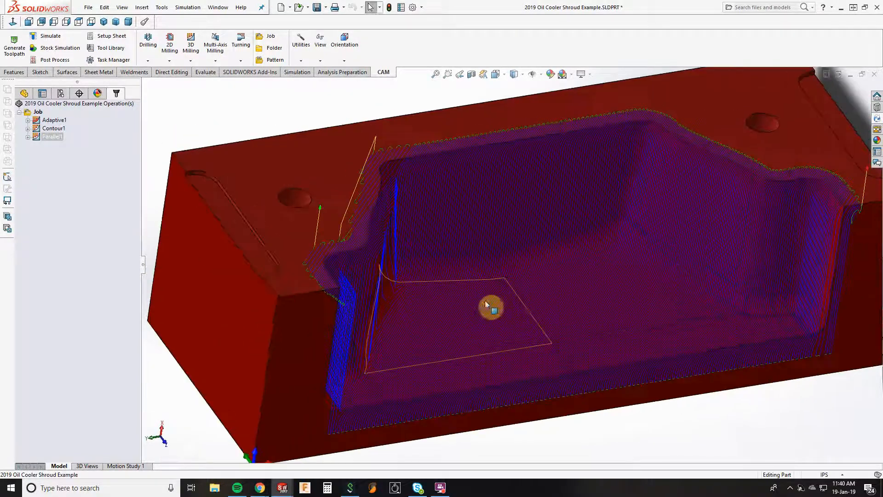
middle_drag(771, 285, 507, 201)
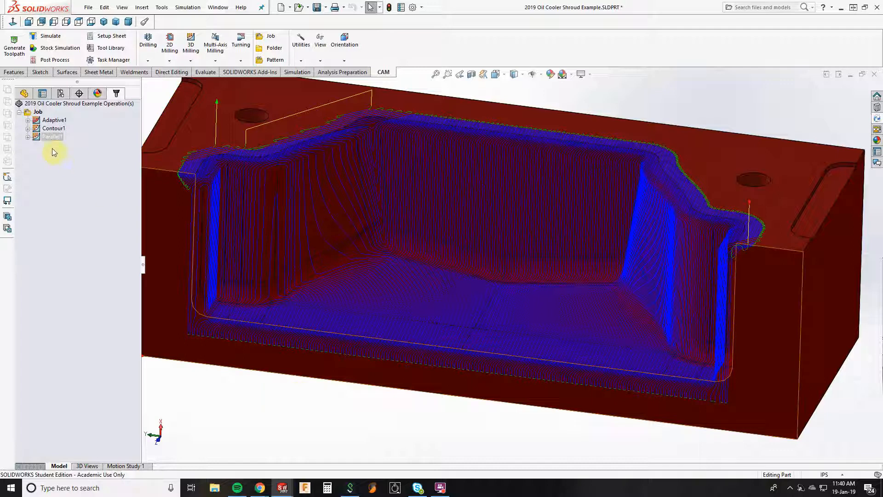
Delete the Contour operation from the job.
right_click(48, 137)
click(51, 131)
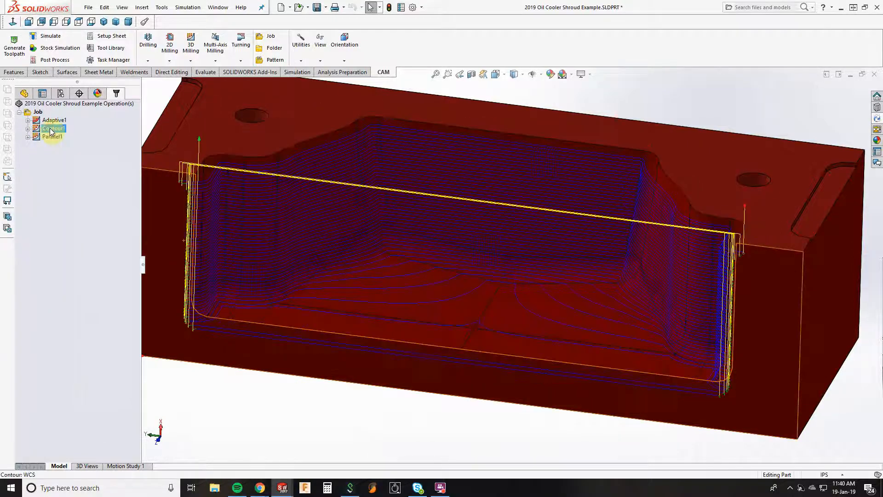
key(Delete)
key(Return)
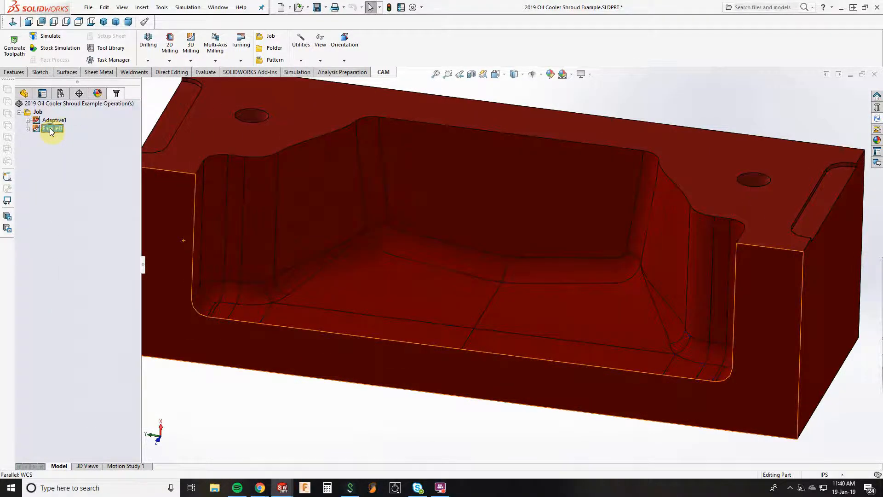
Replace the Parallel operation's machining boundary edges with one flat floor face at the pocket's front edge, and regenerate the toolpath.
right_click(53, 130)
click(56, 133)
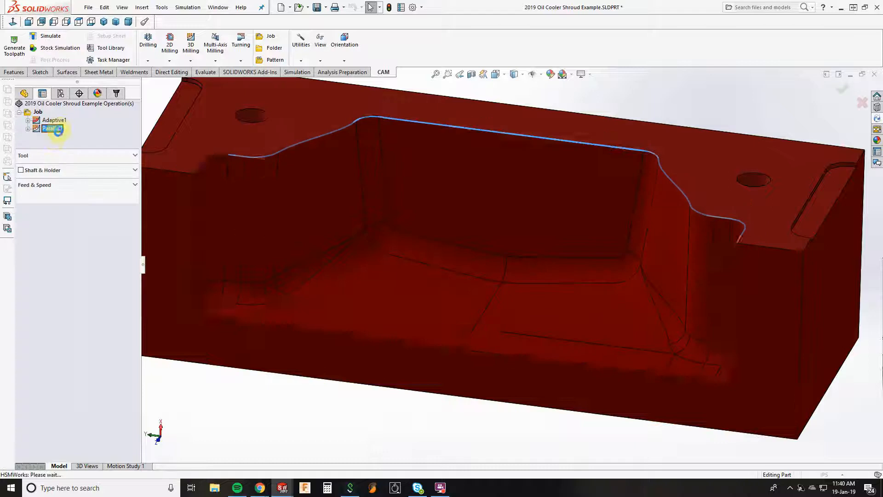
click(42, 137)
right_click(56, 196)
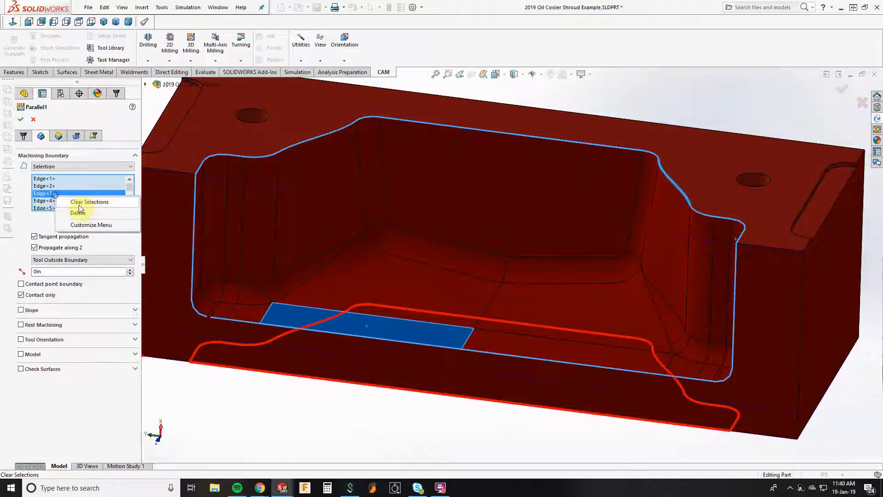
click(78, 203)
middle_drag(209, 235, 509, 157)
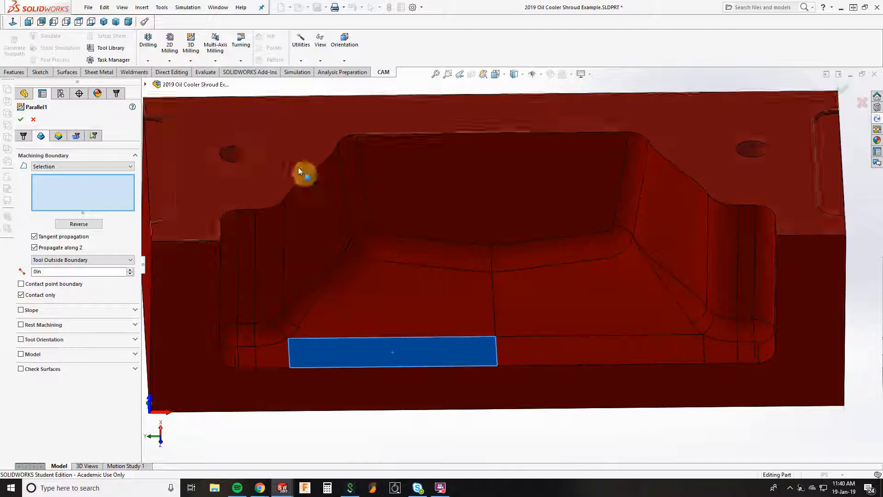
middle_drag(584, 258, 588, 227)
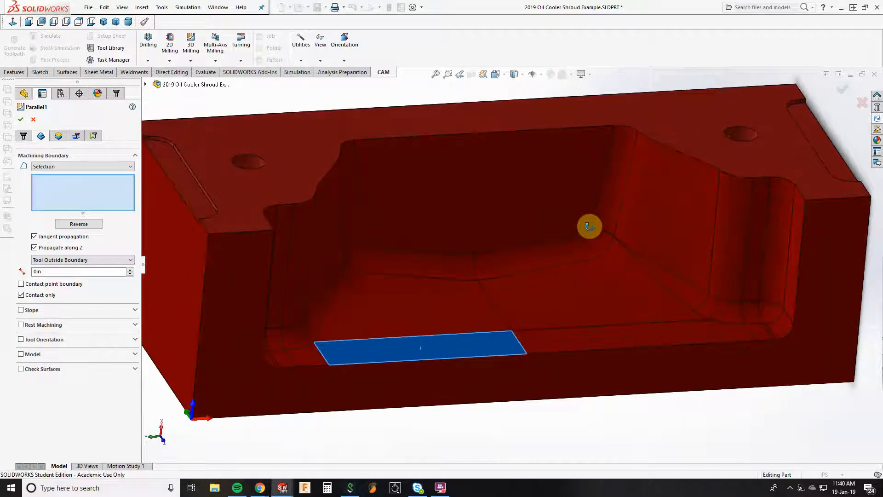
click(611, 328)
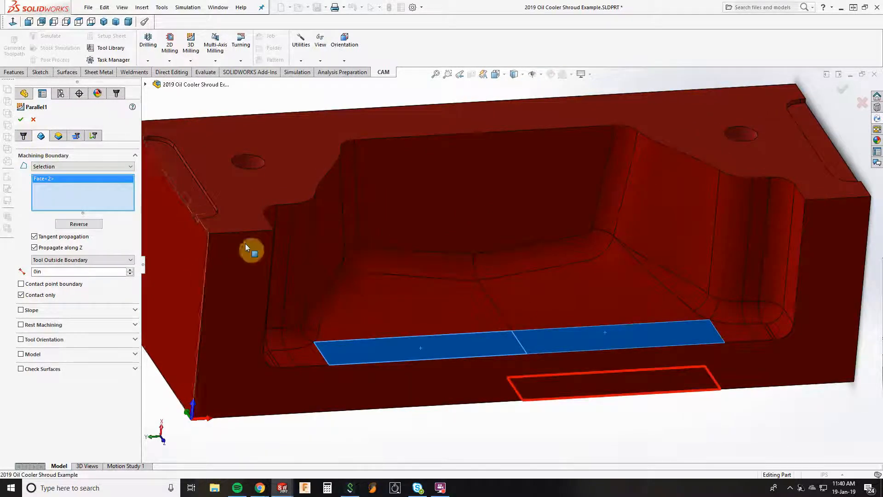
click(20, 121)
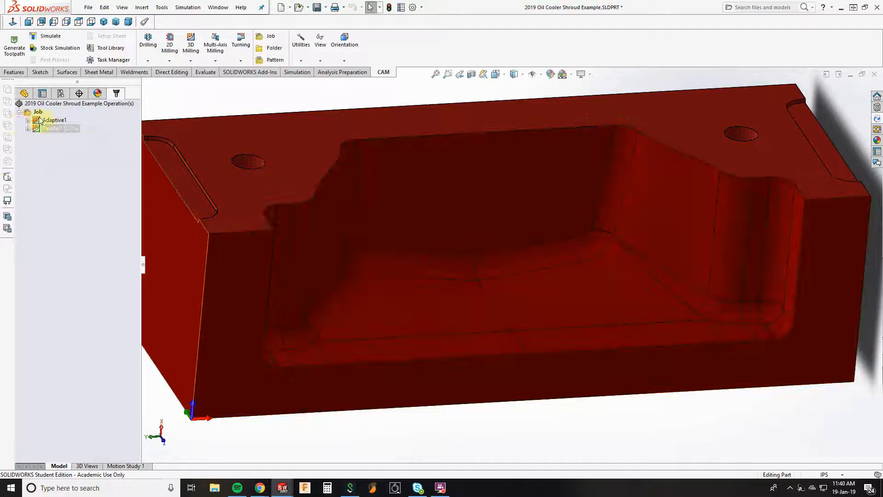
Start a sketch on the block's top face and convert that face's outline into sketch entities.
click(39, 72)
click(13, 44)
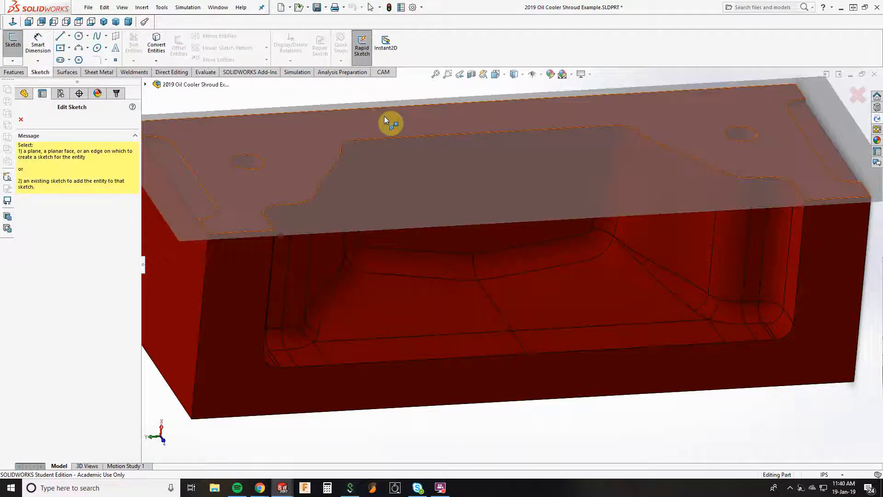
click(388, 119)
click(13, 20)
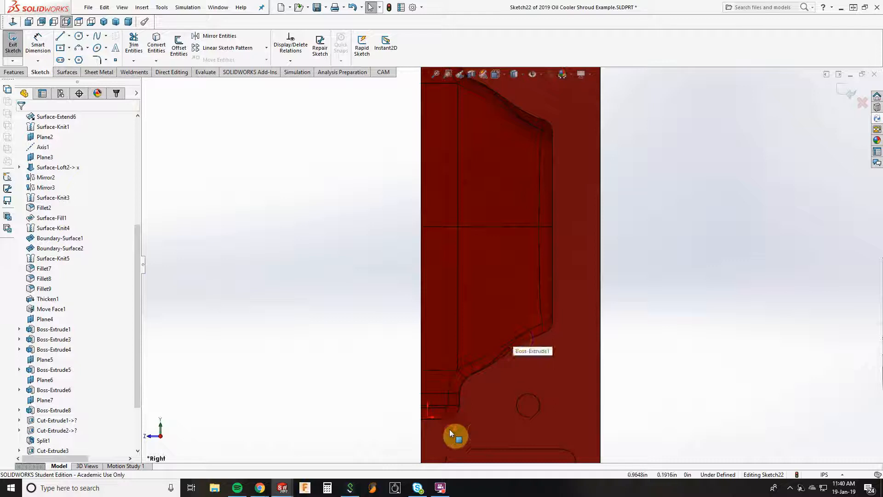
click(499, 403)
click(157, 44)
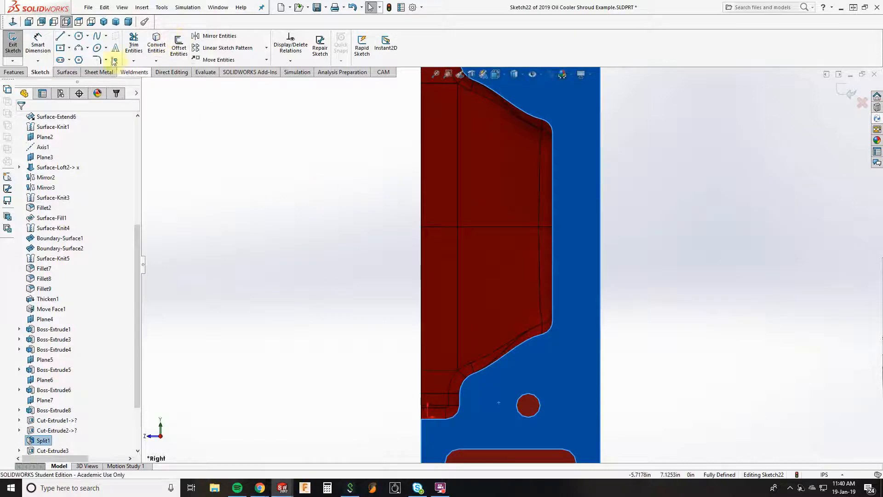
Sketch a line across the middle of the pocket from its back edge to the open front, close both front halves with lines, and finish the sketch.
click(60, 36)
click(552, 227)
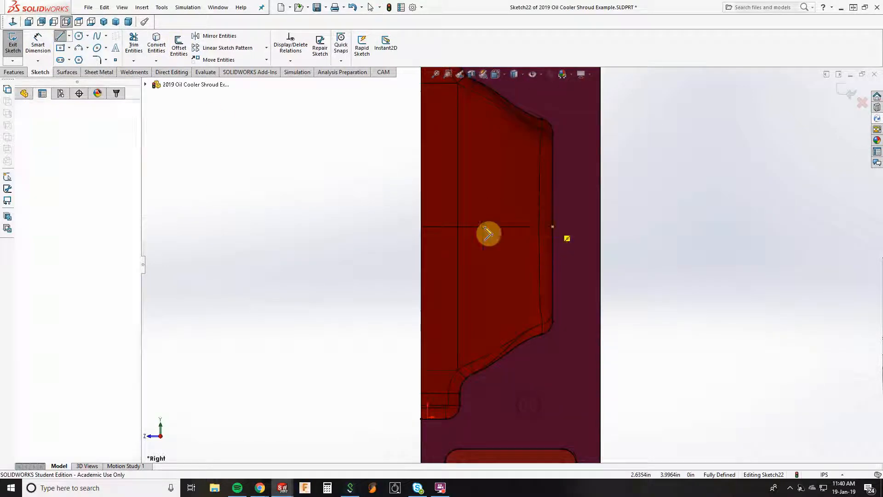
click(421, 226)
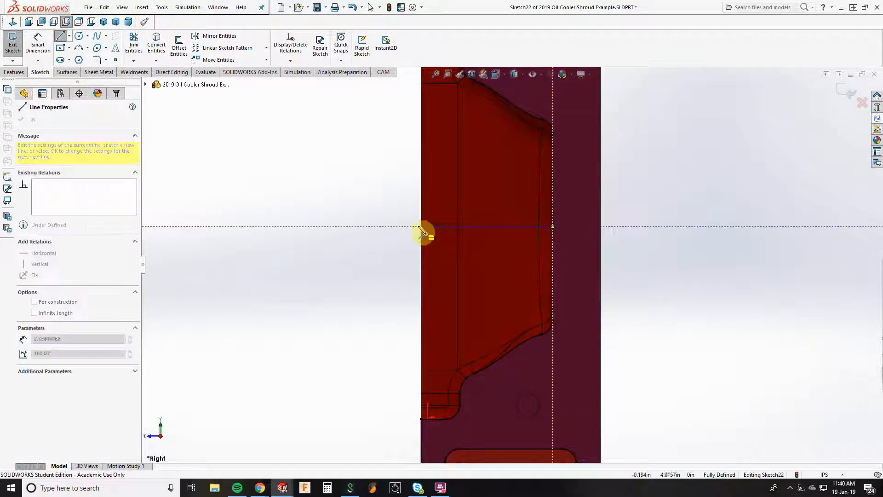
click(421, 418)
key(f)
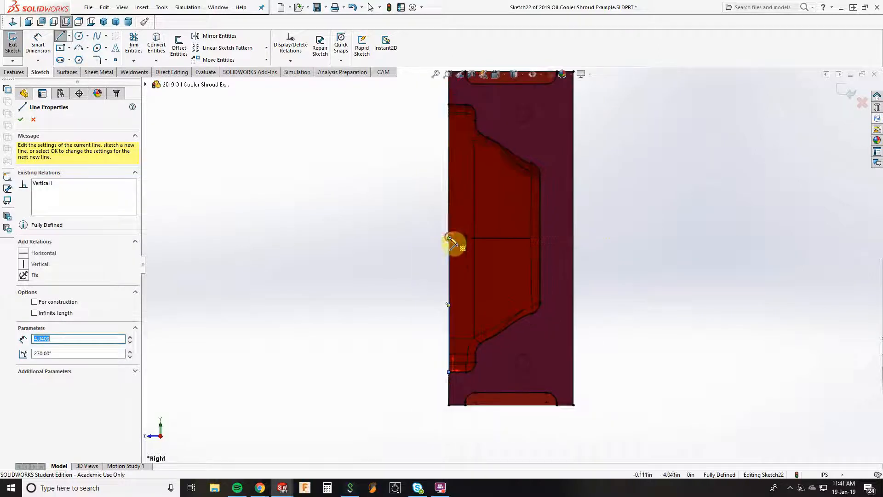
click(449, 238)
click(449, 104)
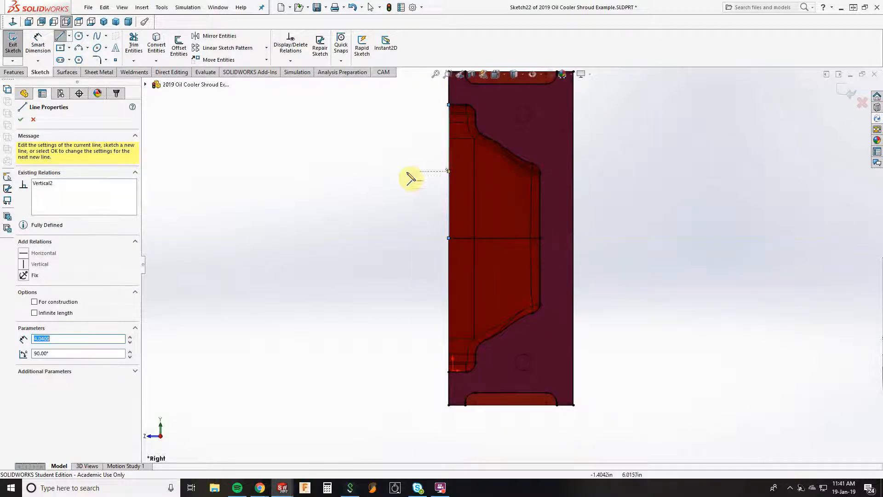
key(Escape)
click(22, 54)
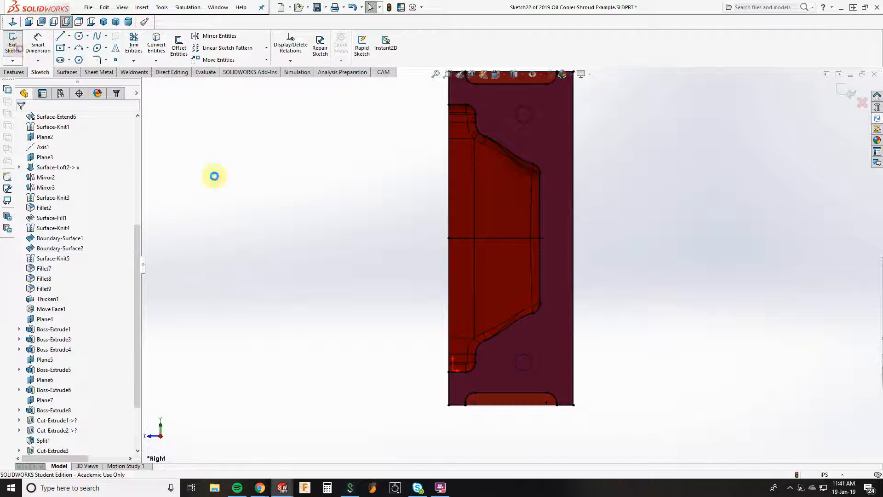
Hide the block's solid body so only the new outline sketch remains in view.
mouse_move(396, 355)
middle_down()
mouse_move(454, 174)
mouse_move(493, 282)
mouse_move(483, 258)
mouse_move(562, 242)
mouse_move(607, 199)
middle_up()
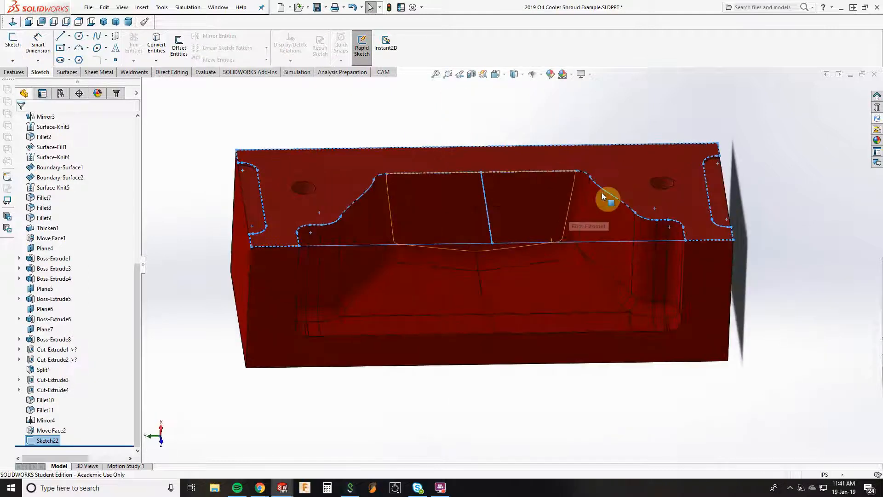
right_click(335, 175)
click(351, 156)
Replace the Parallel operation's machining boundary with the sketch loop around the pocket's half nearer the toolpath origin's opposite end, and regenerate the toolpath.
click(118, 94)
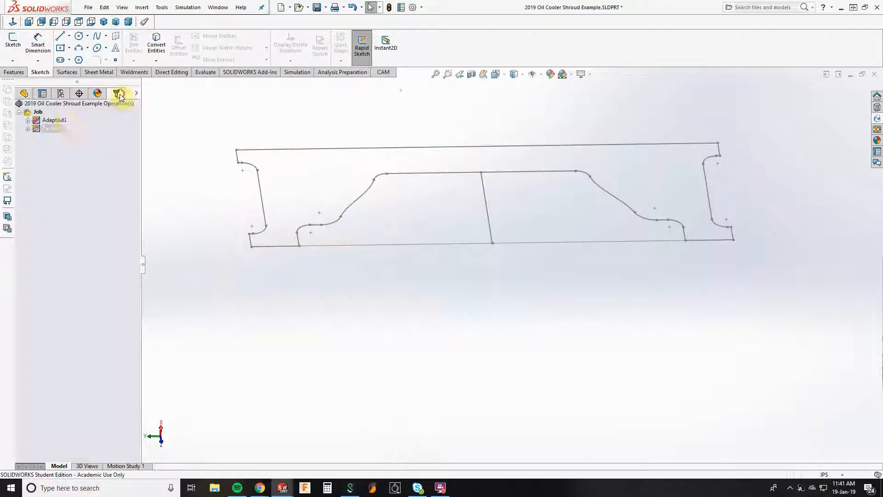
right_click(53, 129)
click(61, 132)
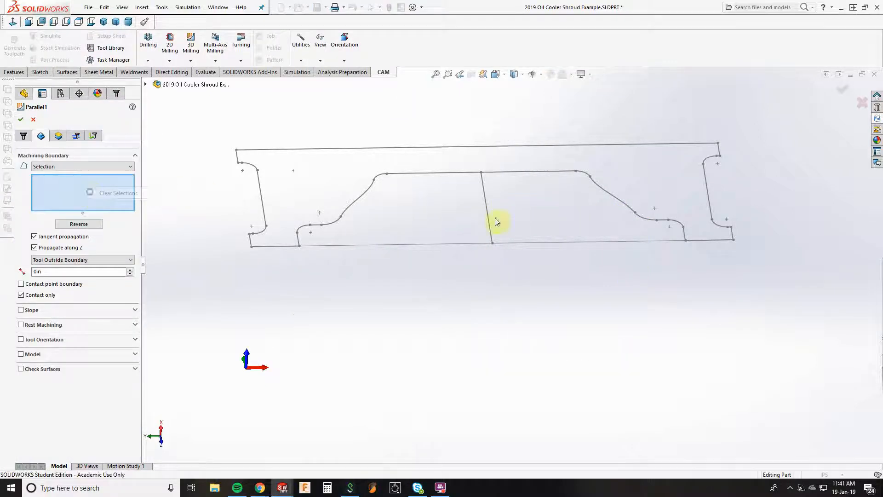
click(518, 174)
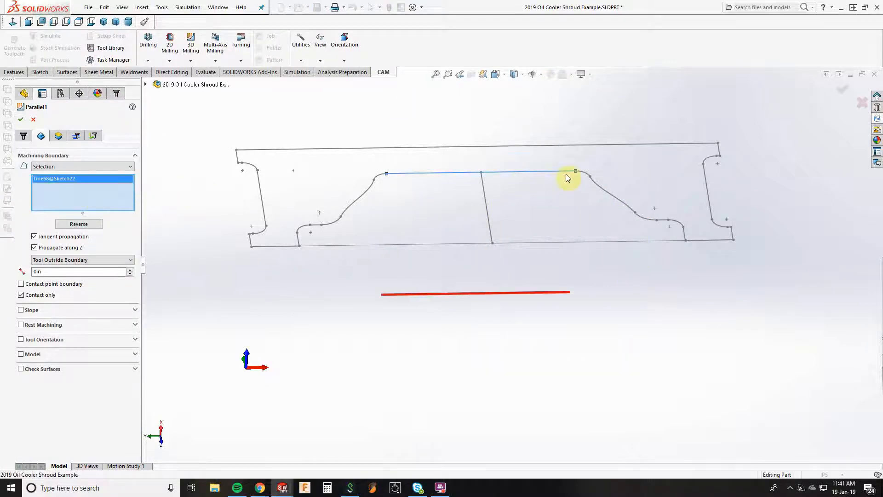
click(482, 193)
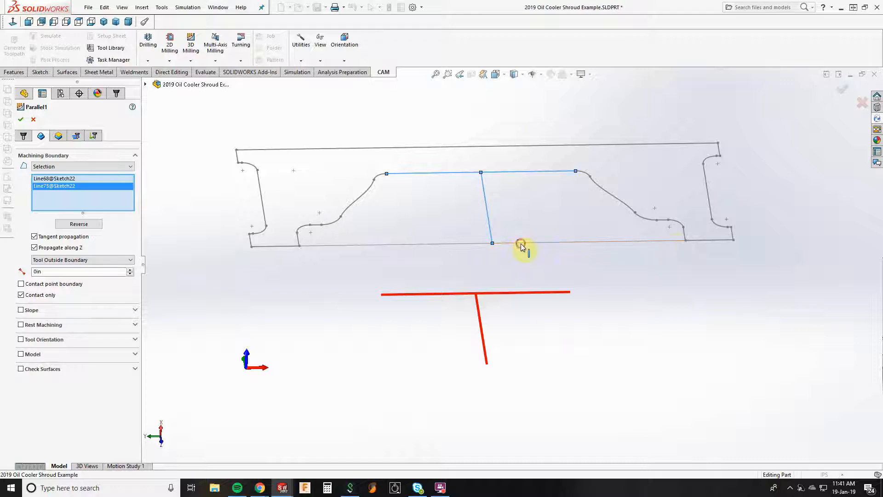
click(520, 244)
click(686, 233)
click(668, 221)
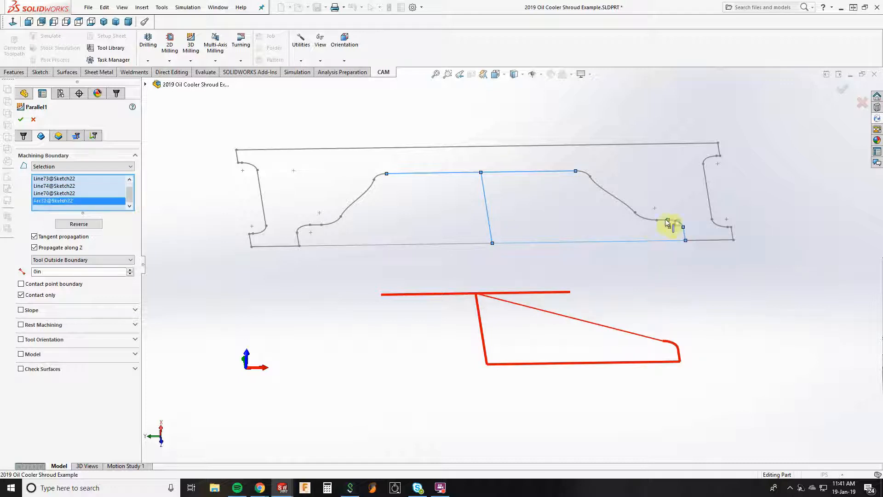
click(662, 219)
click(644, 217)
click(586, 174)
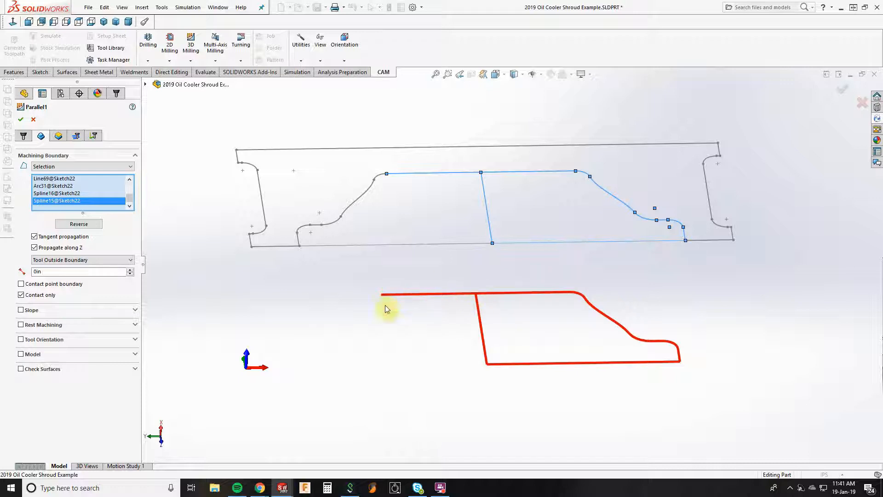
click(501, 173)
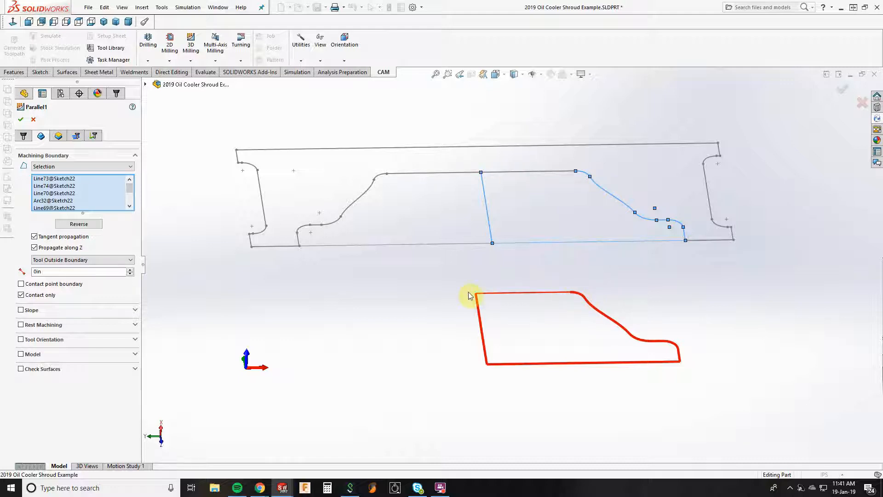
click(20, 121)
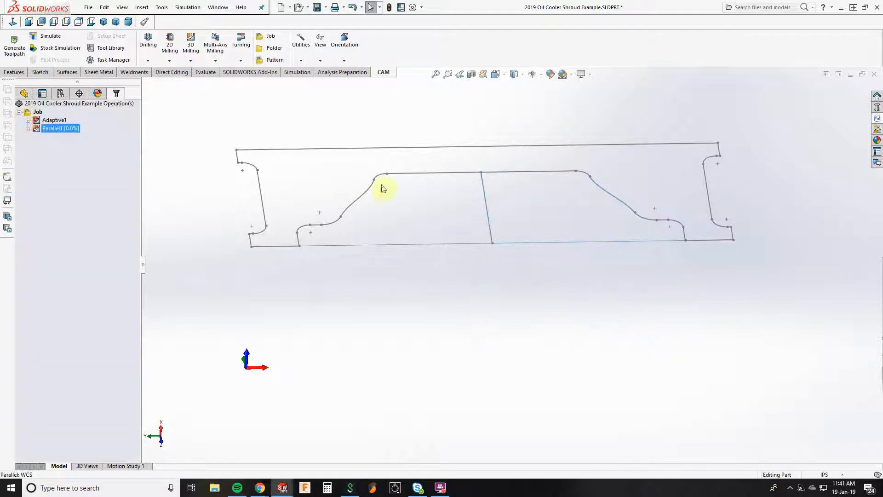
Duplicate the Parallel operation and clear the copy's machining boundary selections.
right_click(51, 131)
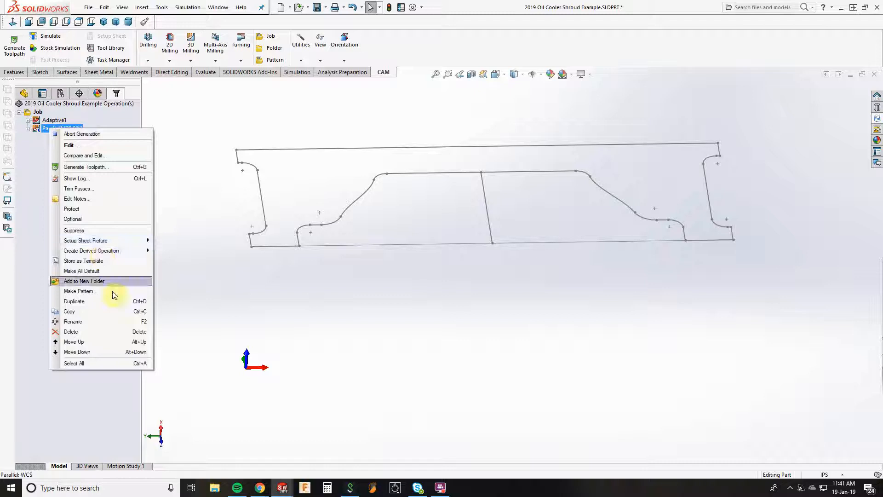
click(112, 299)
right_click(51, 137)
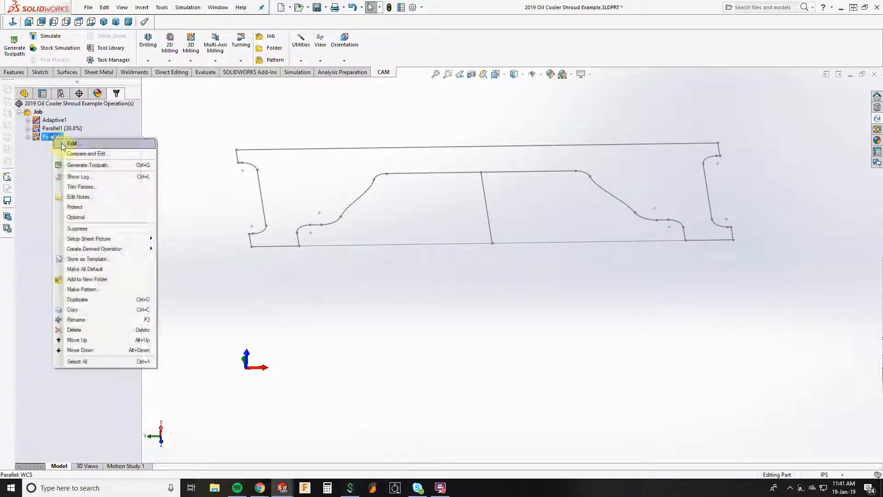
click(59, 146)
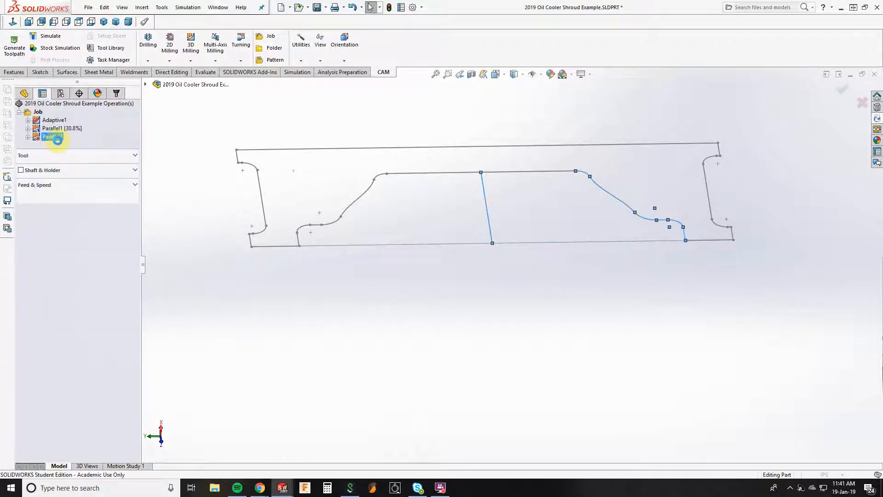
click(41, 136)
right_click(52, 178)
click(65, 188)
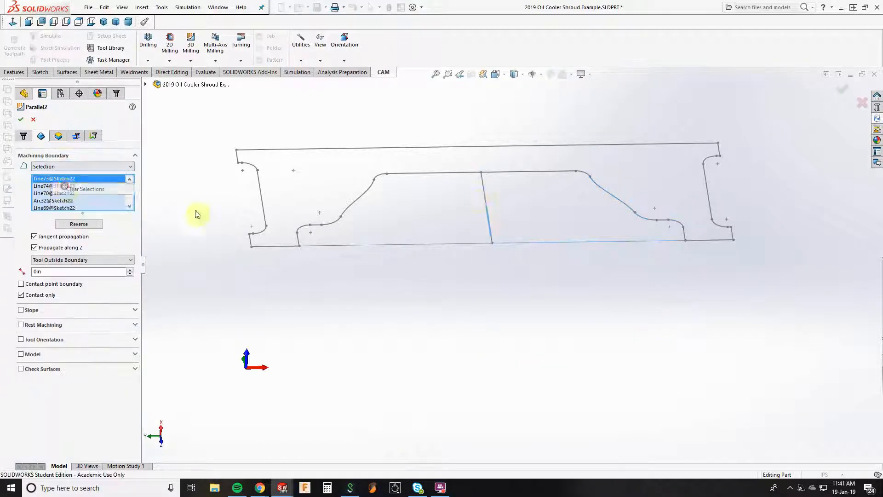
Bound the duplicated Parallel operation with the sketch loop around the pocket half nearer the toolpath origin and generate its toolpath.
click(486, 201)
click(457, 245)
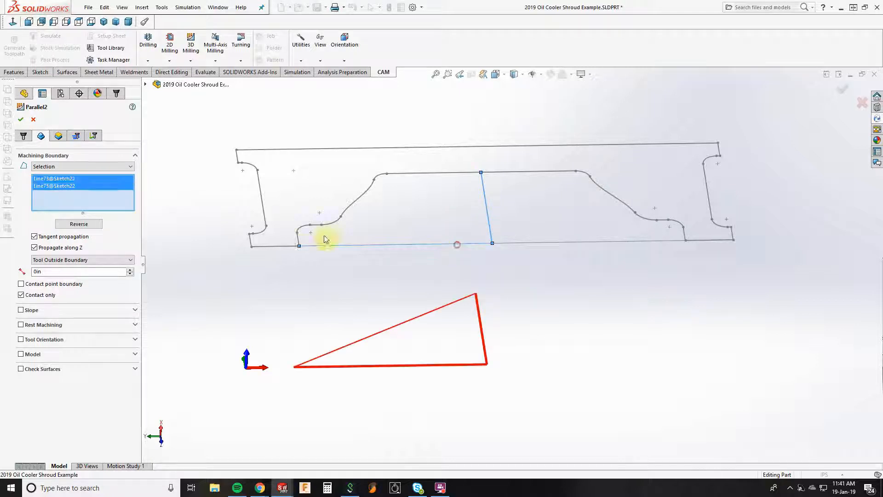
click(300, 242)
click(304, 228)
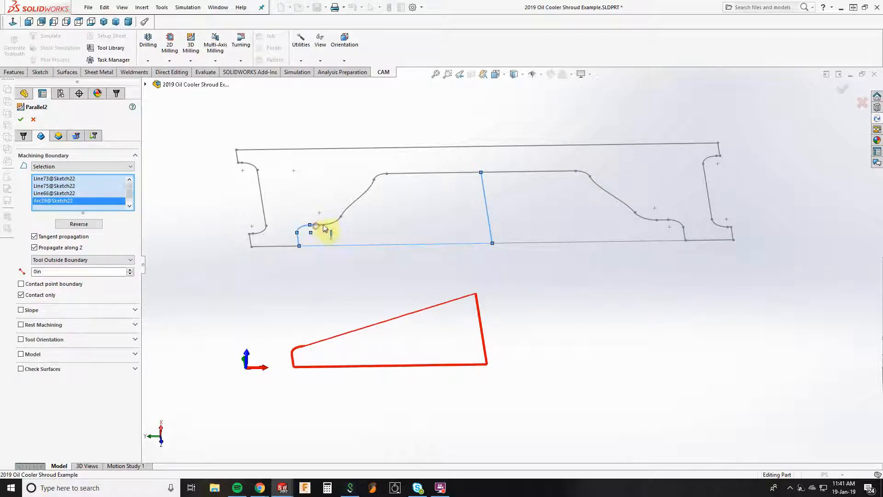
click(319, 225)
click(334, 220)
click(346, 210)
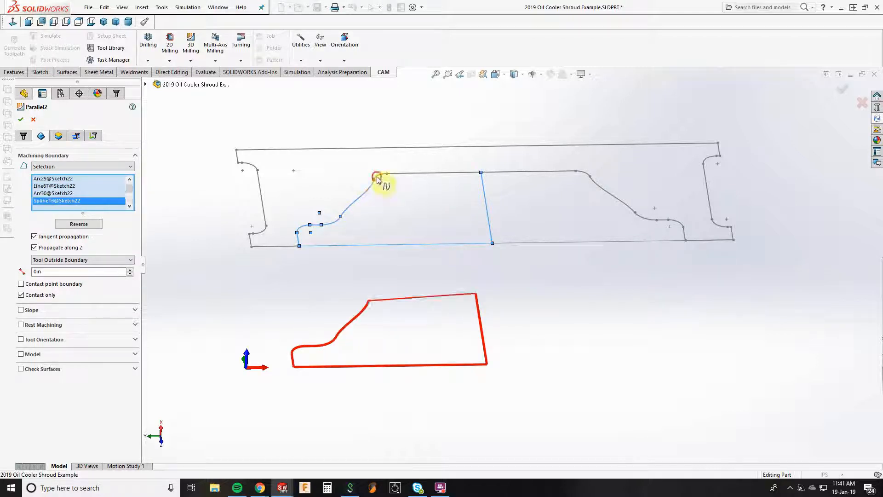
click(376, 177)
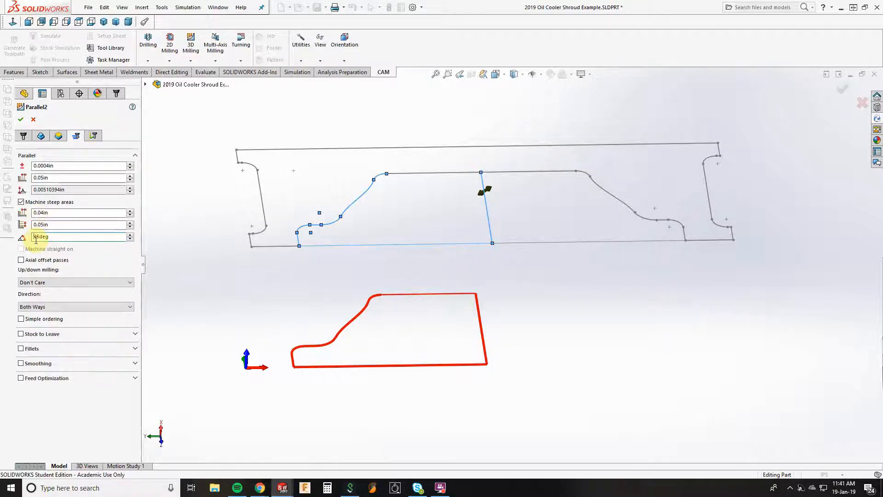
click(22, 120)
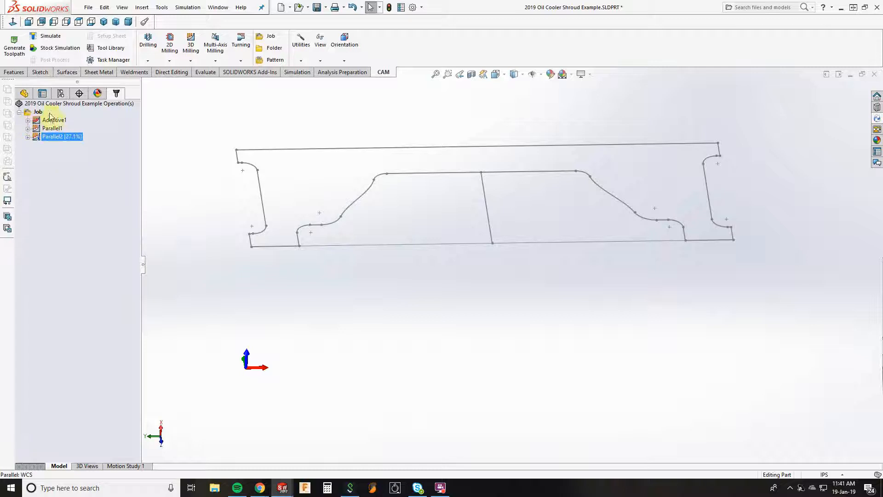
Show the block's solid bodies again and hide the upper body covering the pocket, keeping the CAM operations listed.
click(23, 94)
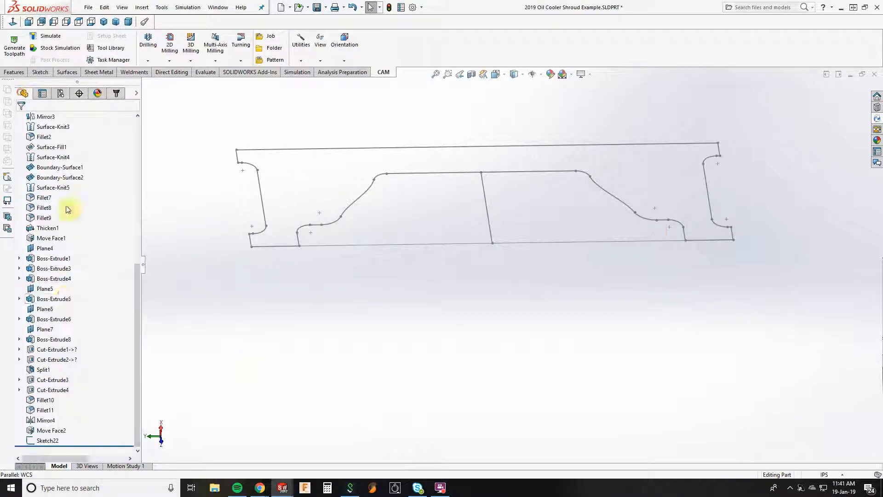
right_click(63, 298)
click(75, 282)
click(116, 93)
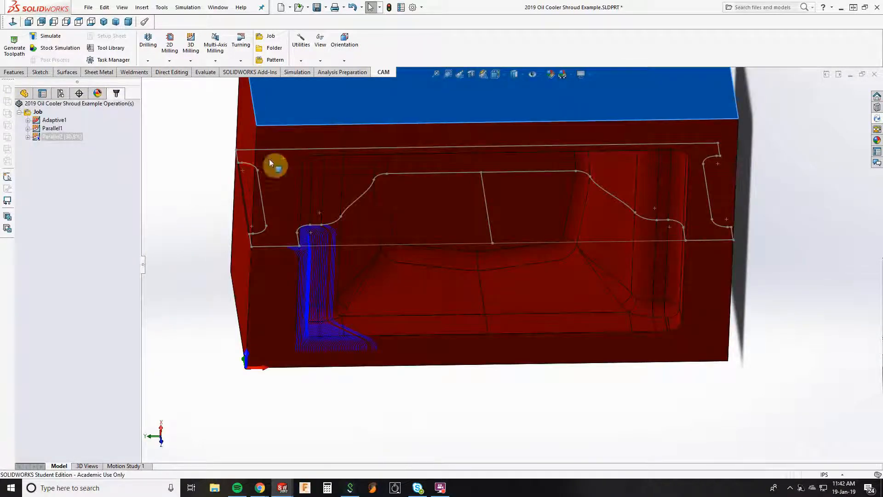
right_click(269, 158)
click(306, 145)
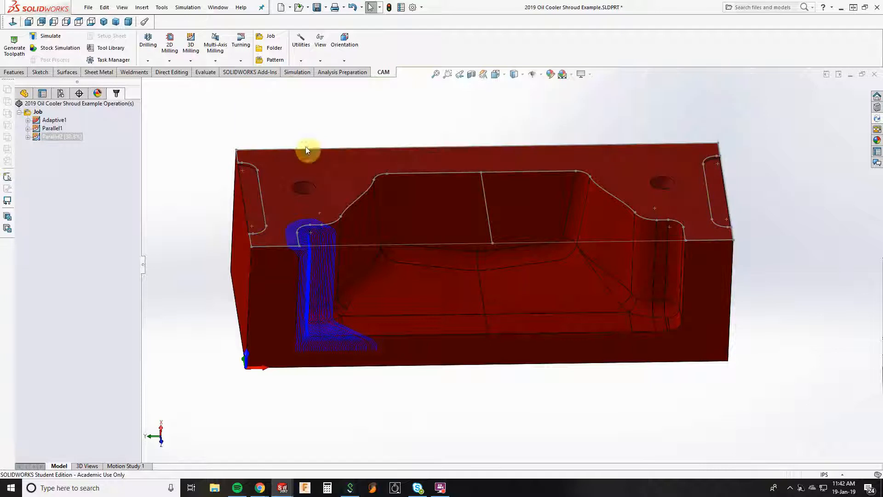
click(195, 266)
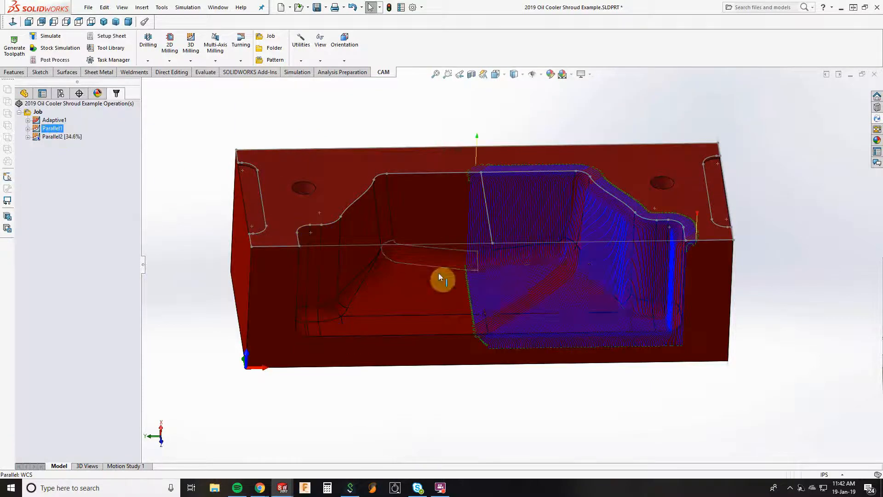
Examine the Parallel1 toolpath where it passes the pocket's centre line and along its front edge and walls.
scroll(508, 295, down, 3)
middle_drag(507, 295, 455, 236)
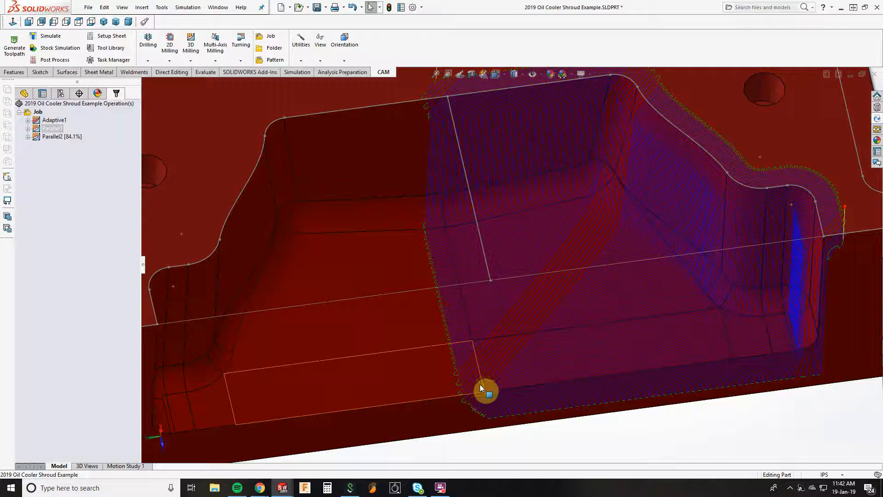
middle_drag(483, 391, 515, 330)
scroll(501, 350, down, 5)
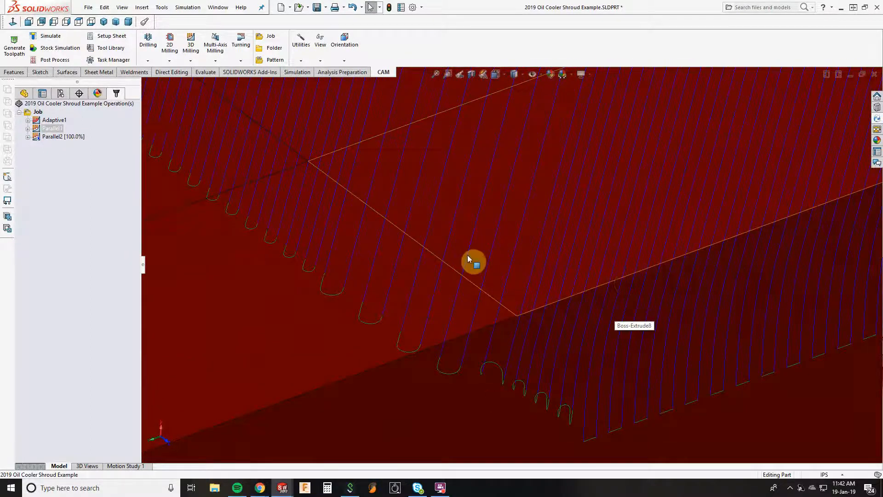
scroll(468, 255, up, 6)
scroll(553, 205, down, 2)
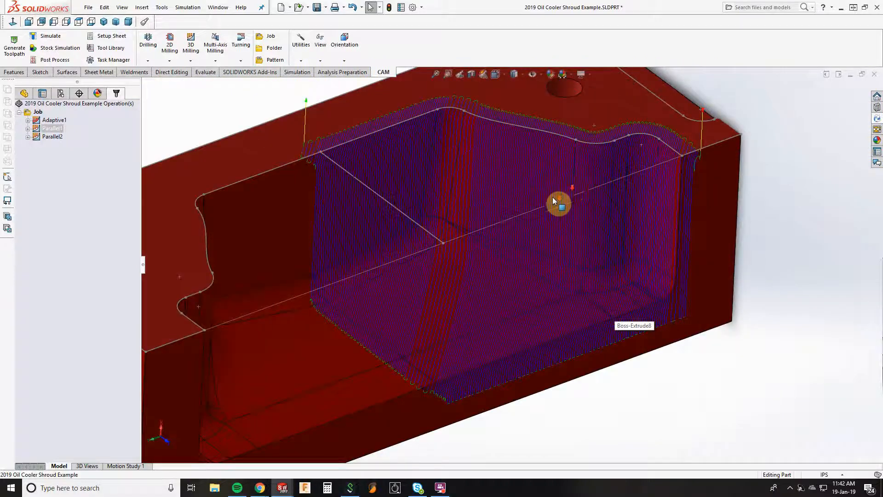
mouse_move(553, 197)
middle_down()
mouse_move(516, 173)
mouse_move(536, 192)
middle_up()
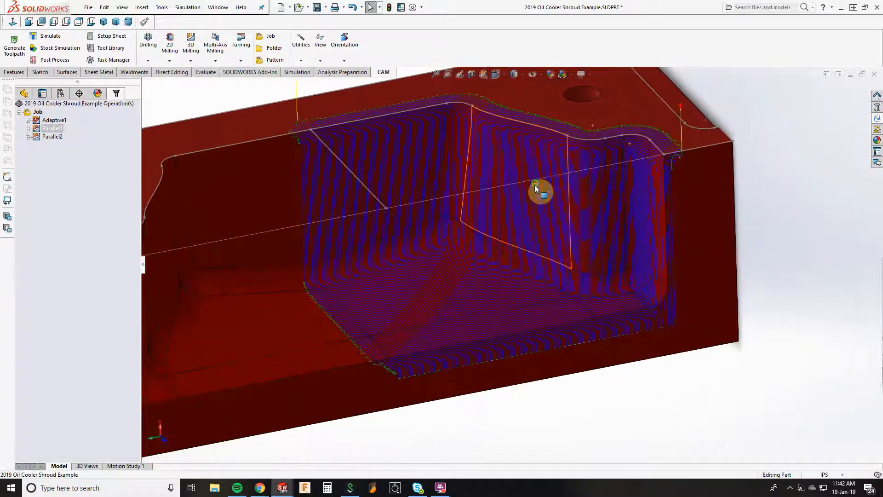
Compare the Parallel2 toolpath on the other half of the pocket with the Parallel1 and Adaptive1 toolpaths.
click(52, 137)
middle_drag(386, 221, 417, 291)
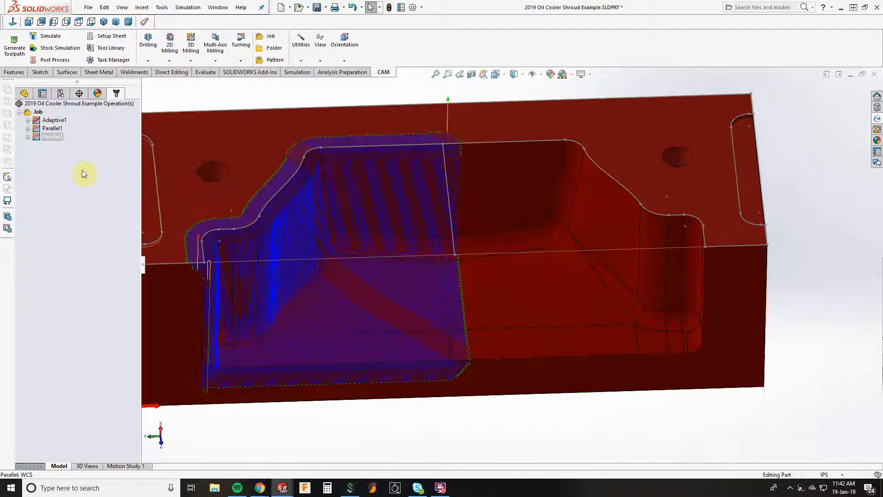
click(53, 129)
click(57, 136)
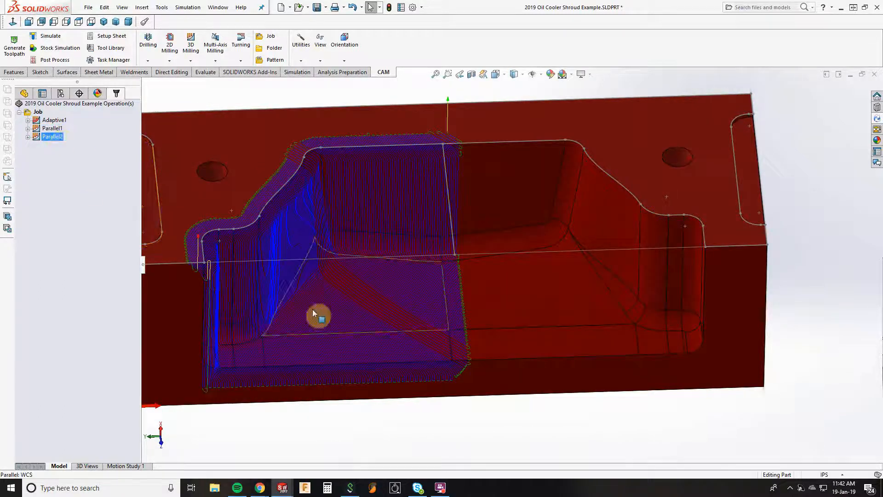
middle_drag(316, 311, 345, 183)
scroll(345, 183, up, 3)
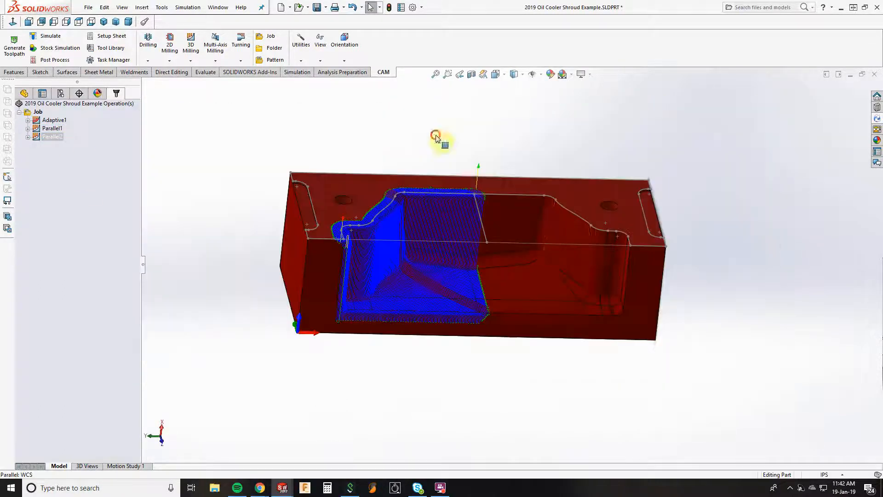
scroll(565, 253, down, 2)
click(54, 120)
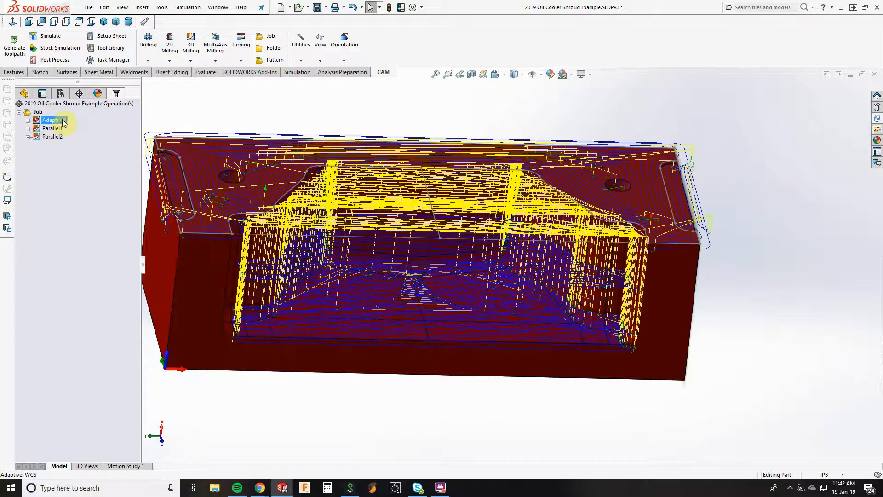
click(59, 220)
Hide the pocket outline sketch and check the diameter of the hole in the top face nearer the toolpath origin.
scroll(534, 361, up, 3)
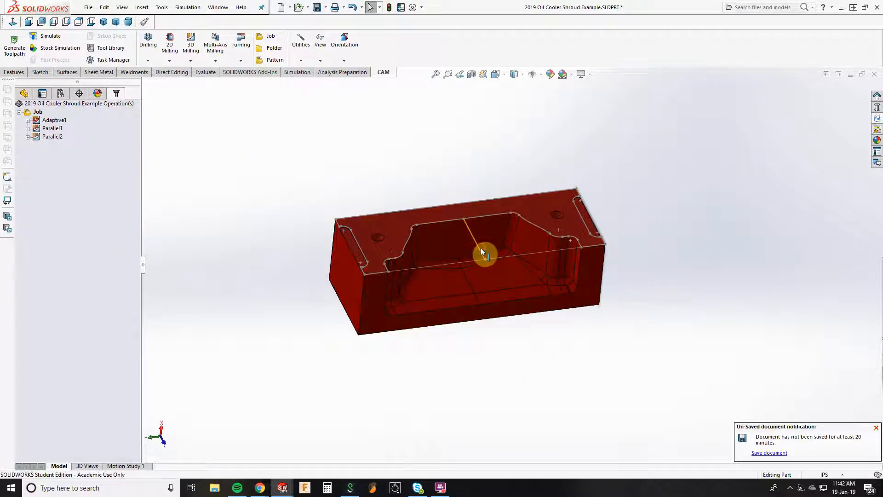
click(514, 324)
middle_drag(465, 260, 349, 233)
click(348, 233)
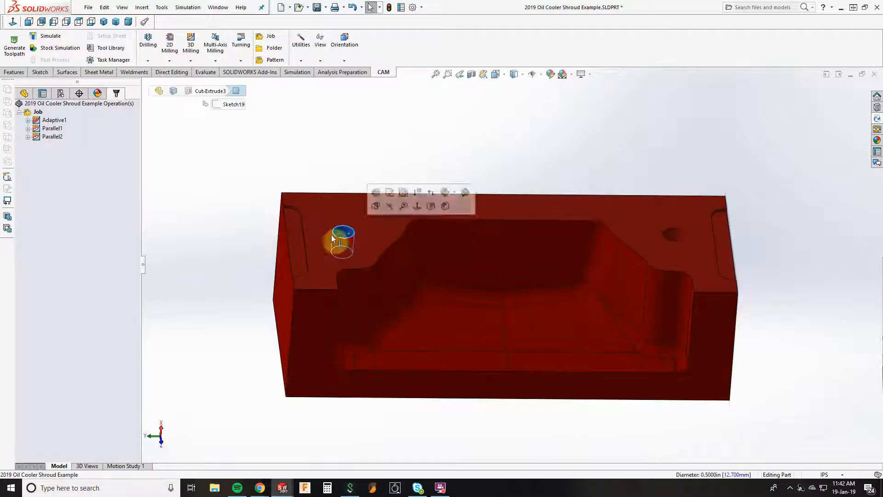
click(293, 227)
click(234, 266)
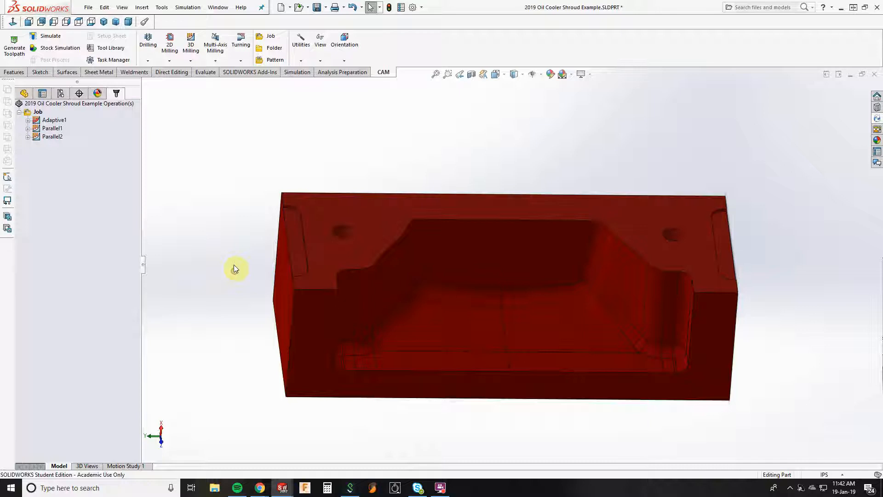
Show the hidden mating block body from the solid bodies list, view its underside, and hide it again.
click(24, 94)
scroll(50, 265, up, 9)
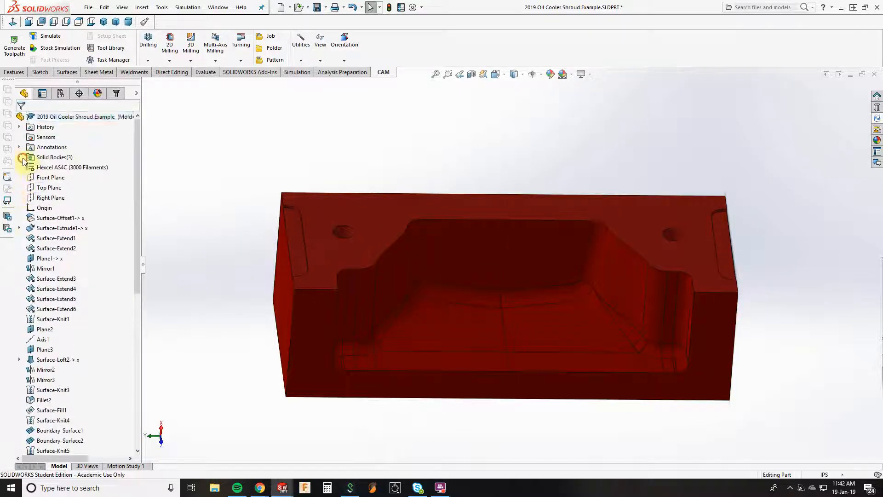
click(19, 157)
click(64, 177)
middle_drag(207, 223, 418, 329)
scroll(762, 302, up, 3)
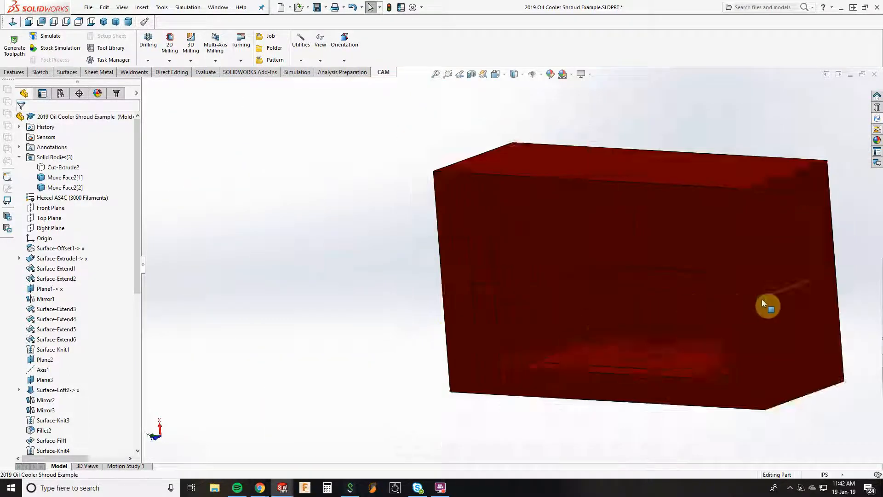
scroll(762, 302, down, 5)
middle_drag(722, 294, 753, 316)
right_click(748, 313)
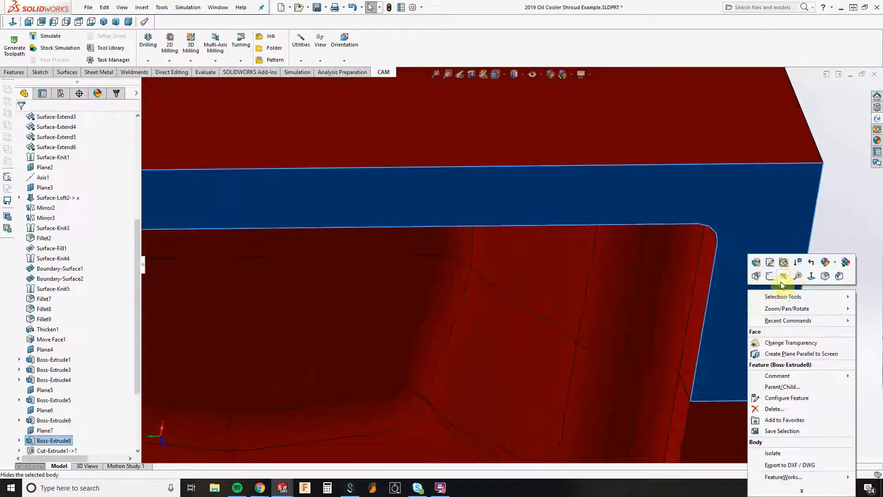
click(785, 278)
Examine the two round holes in the block's top face on either side of the pocket.
scroll(766, 298, up, 6)
scroll(450, 308, down, 2)
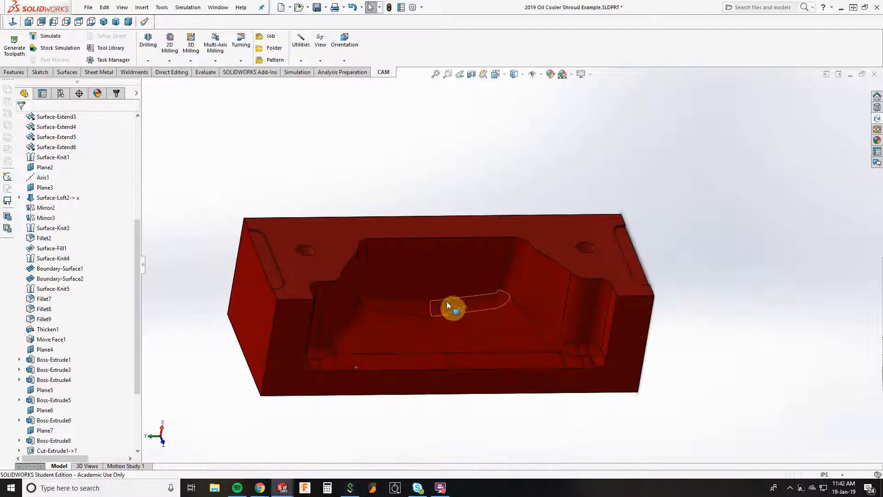
middle_drag(447, 305, 427, 309)
scroll(451, 258, down, 3)
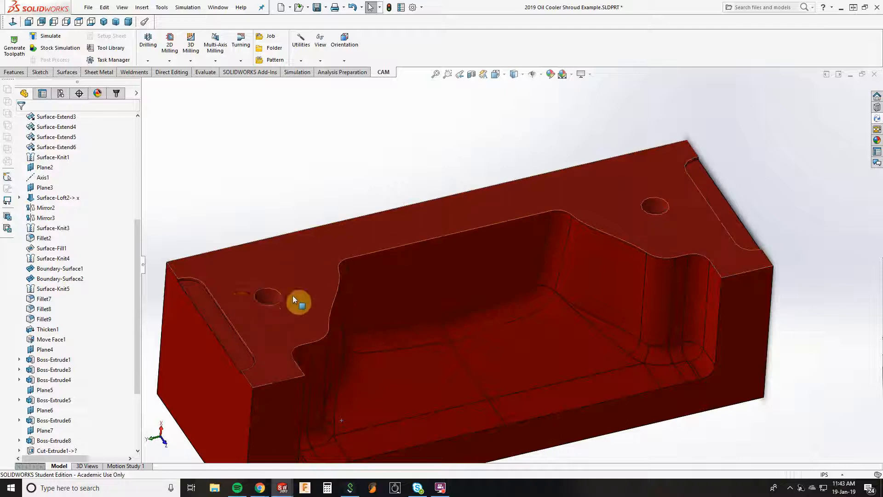
click(268, 298)
click(560, 151)
click(656, 202)
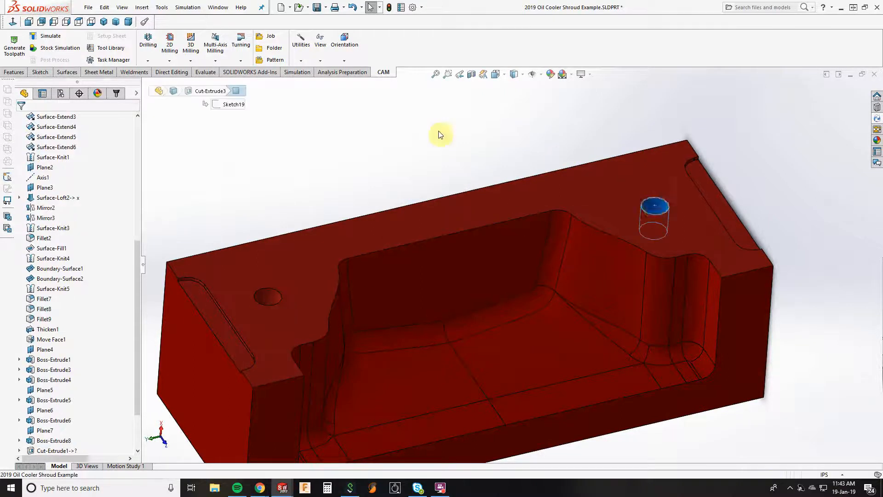
click(434, 129)
click(270, 298)
click(353, 147)
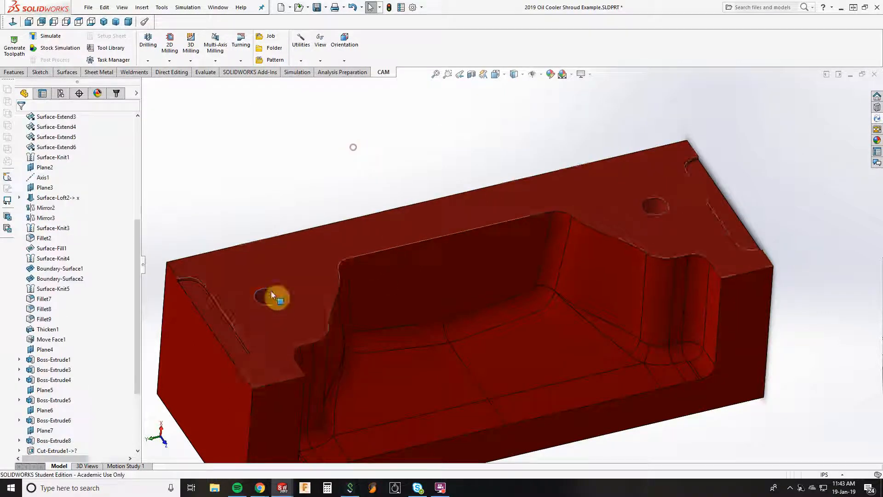
click(268, 302)
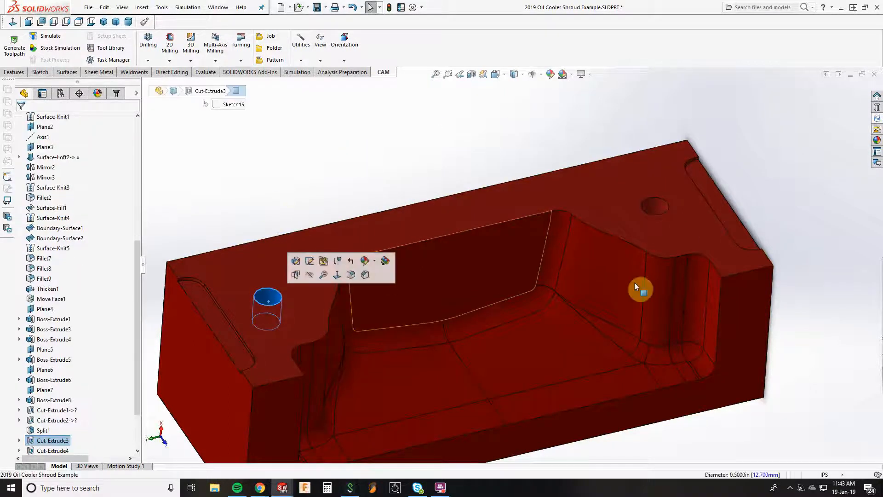
click(459, 170)
middle_drag(398, 247, 403, 250)
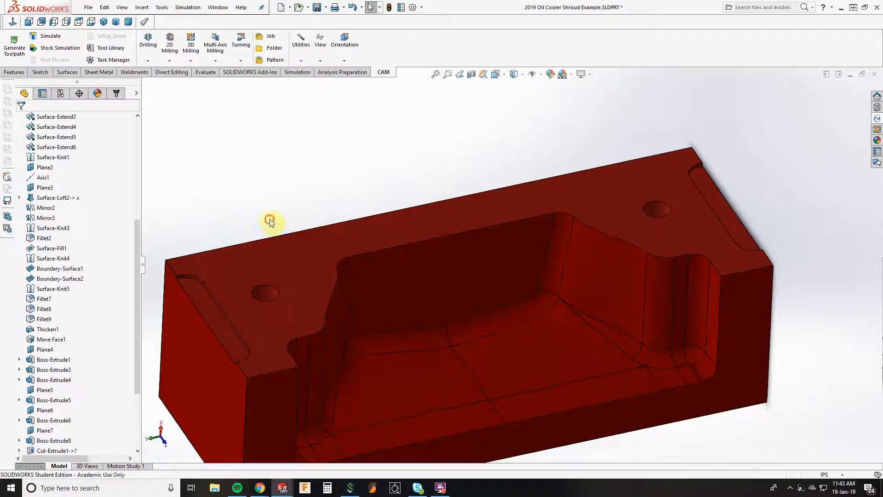
Start a 2D Contour operation and pick the short straight floor edge where one end slot meets the block's side face.
click(170, 61)
click(299, 158)
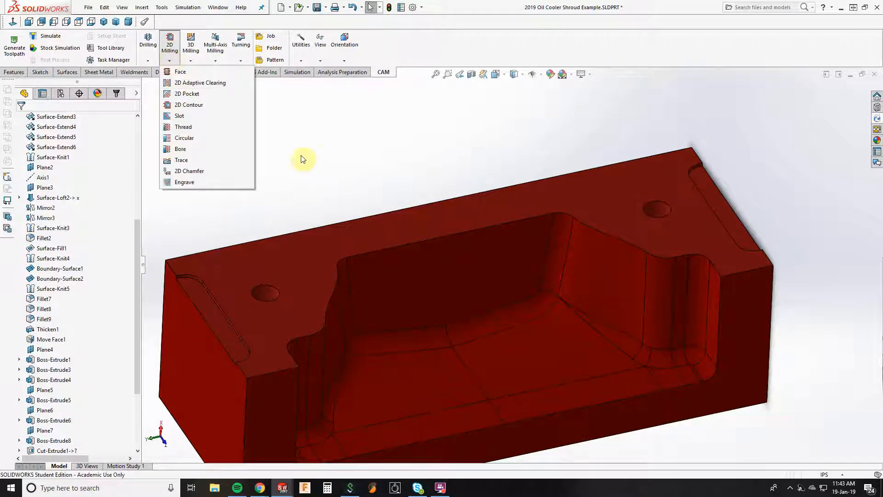
click(186, 279)
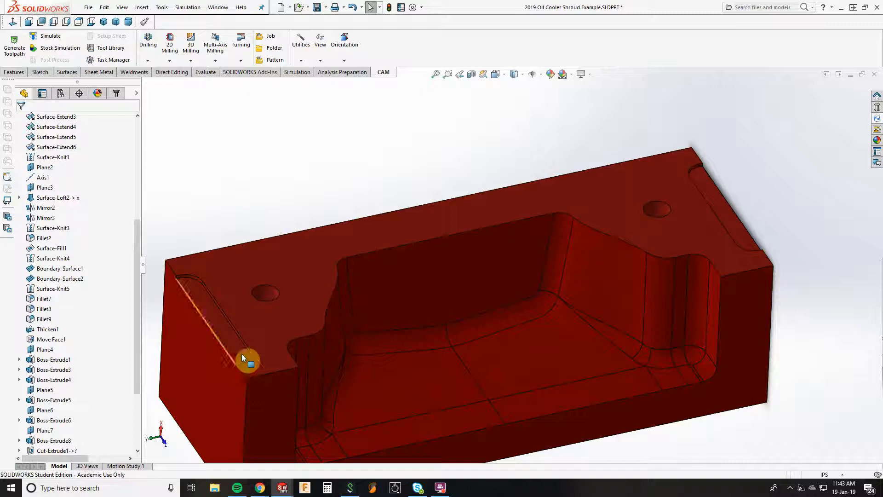
click(169, 60)
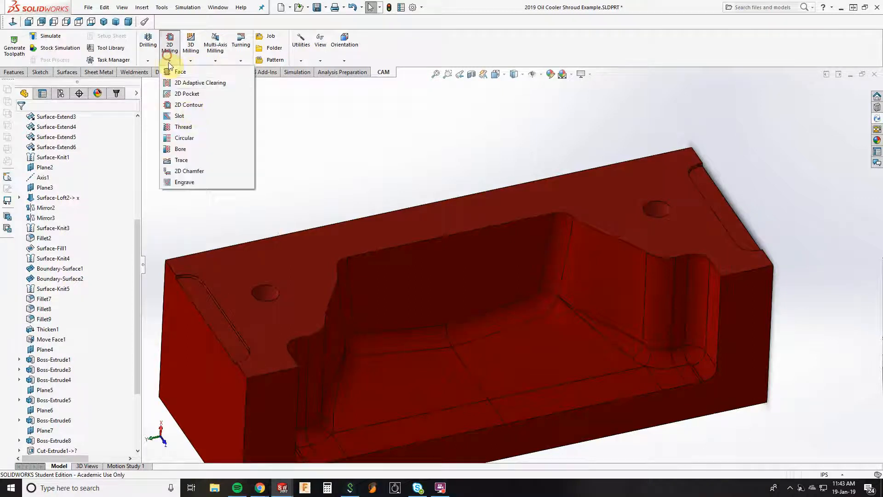
click(191, 105)
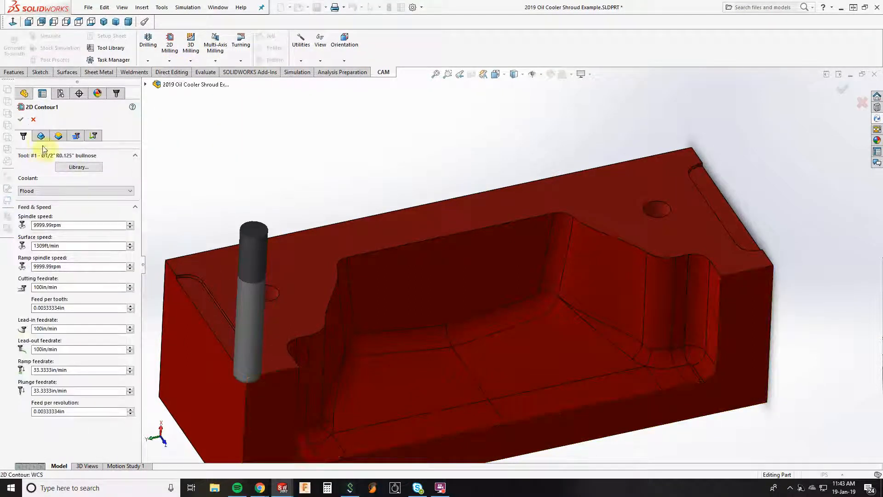
click(40, 136)
scroll(245, 371, down, 5)
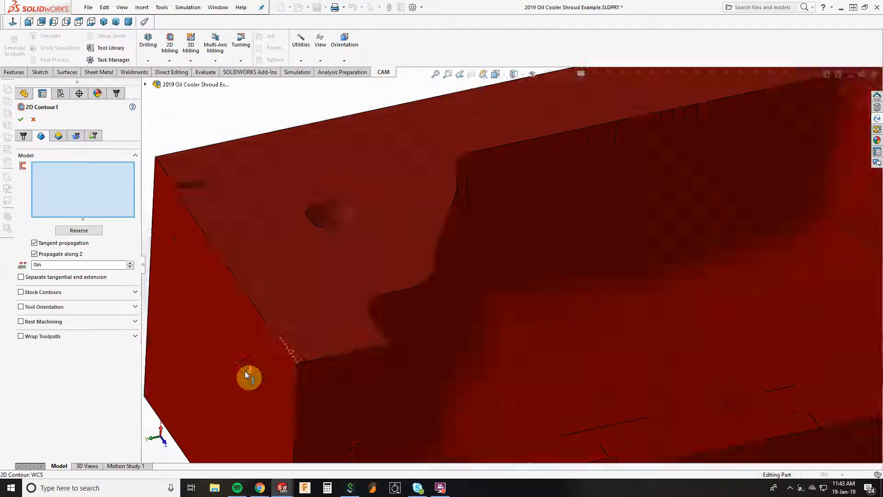
middle_drag(369, 280, 483, 176)
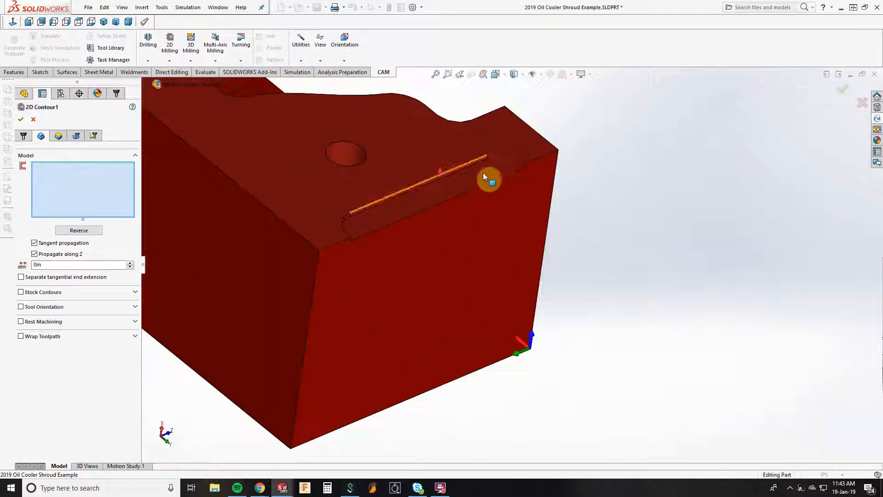
click(492, 159)
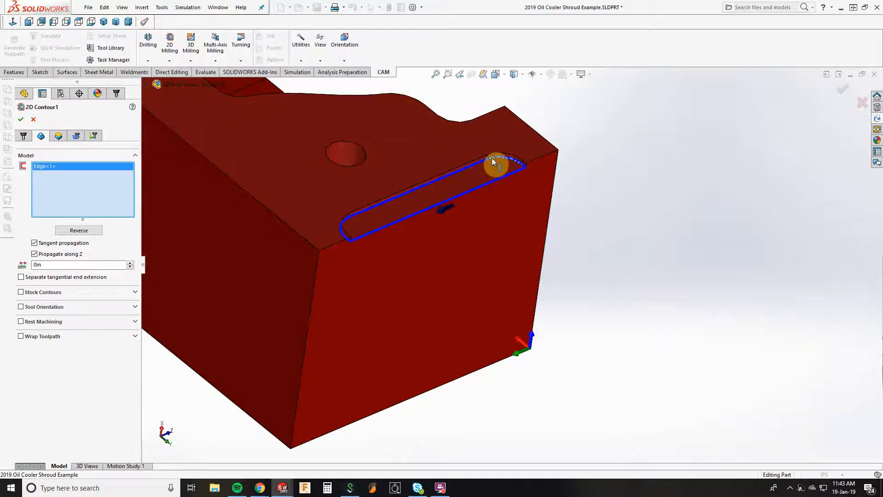
click(492, 158)
scroll(521, 166, down, 4)
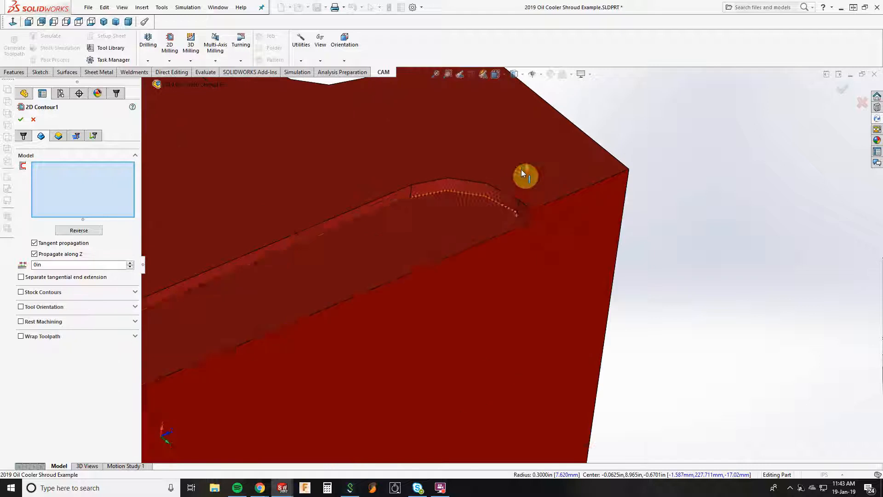
click(526, 220)
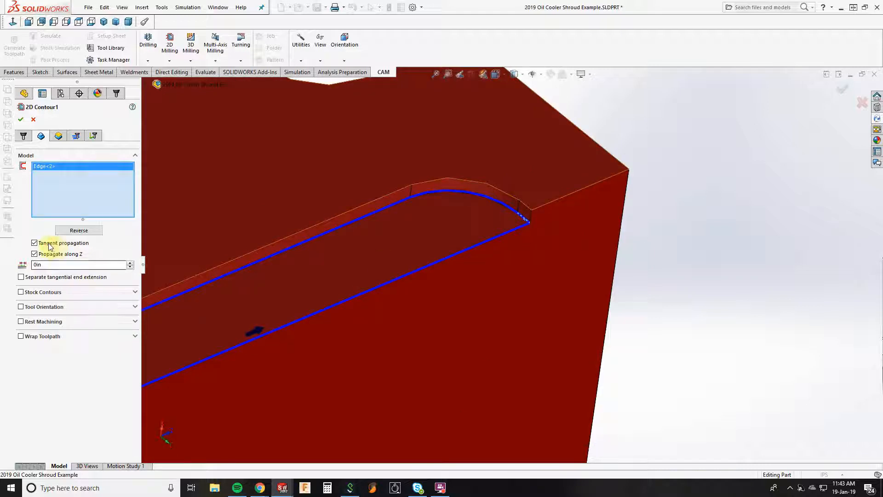
Turn off Propagate along Z and add the floor edge at the slot's other end, so the contour follows only its inner wall.
middle_drag(241, 264, 376, 280)
click(375, 280)
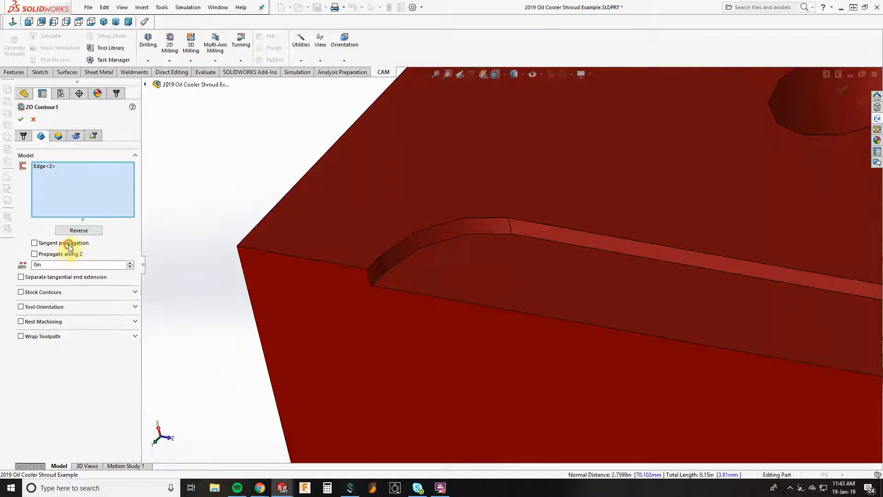
click(69, 247)
click(377, 279)
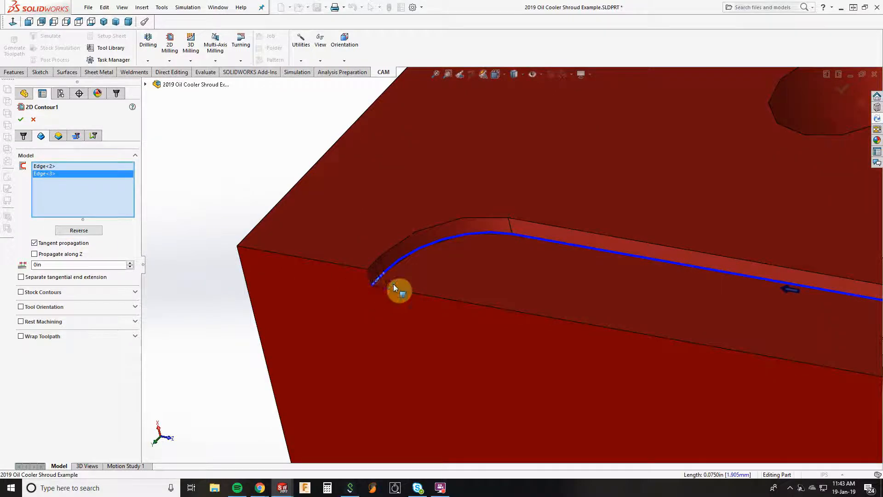
middle_drag(393, 284, 735, 289)
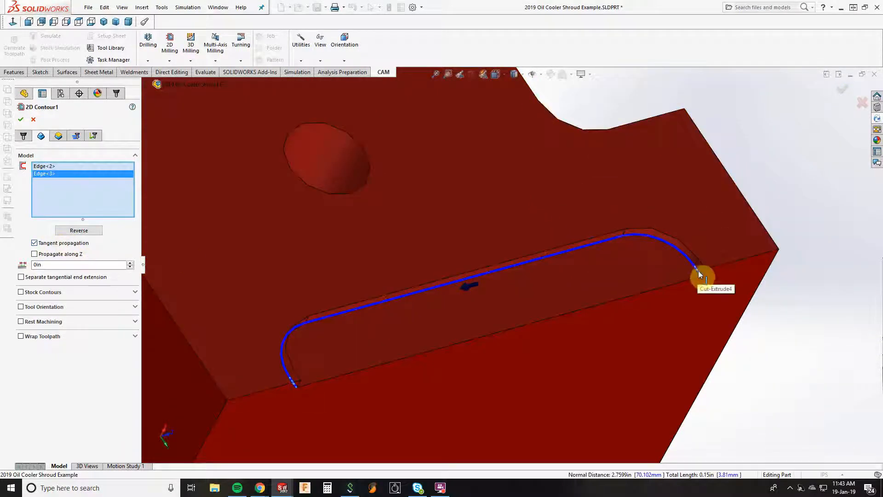
middle_drag(700, 276, 197, 175)
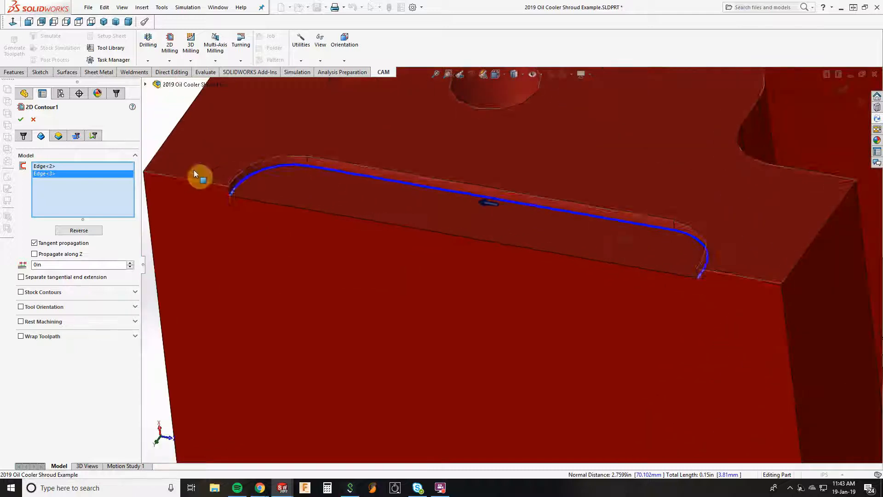
Add the inner-wall floor contour of the slot at the block's opposite end and reverse its direction.
middle_drag(457, 230, 657, 364)
scroll(717, 359, down, 9)
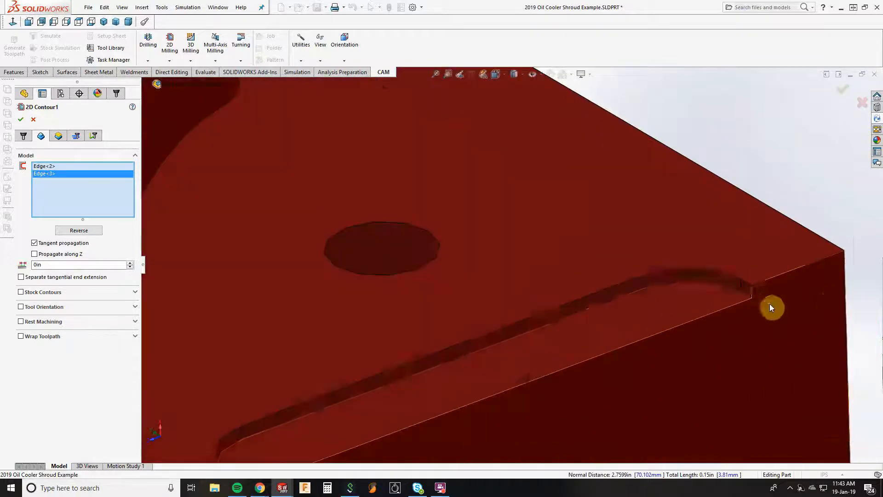
click(747, 296)
middle_drag(729, 301, 425, 275)
click(77, 231)
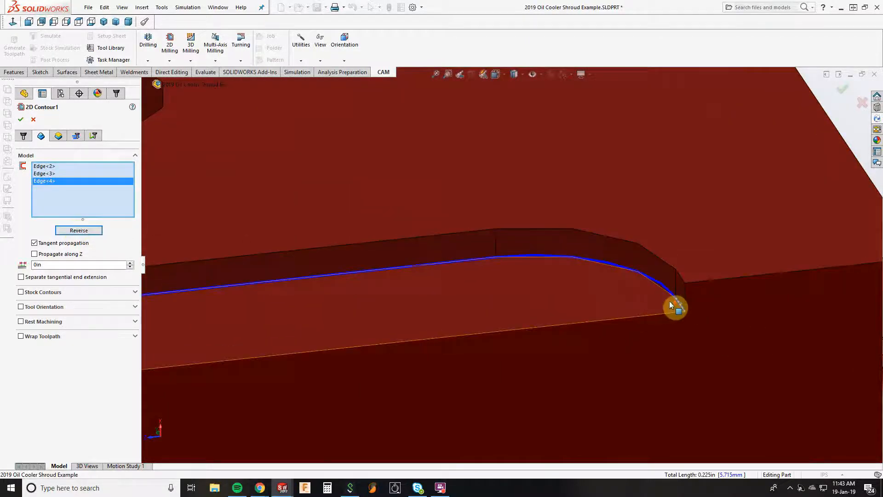
middle_drag(675, 305, 427, 320)
scroll(522, 299, up, 4)
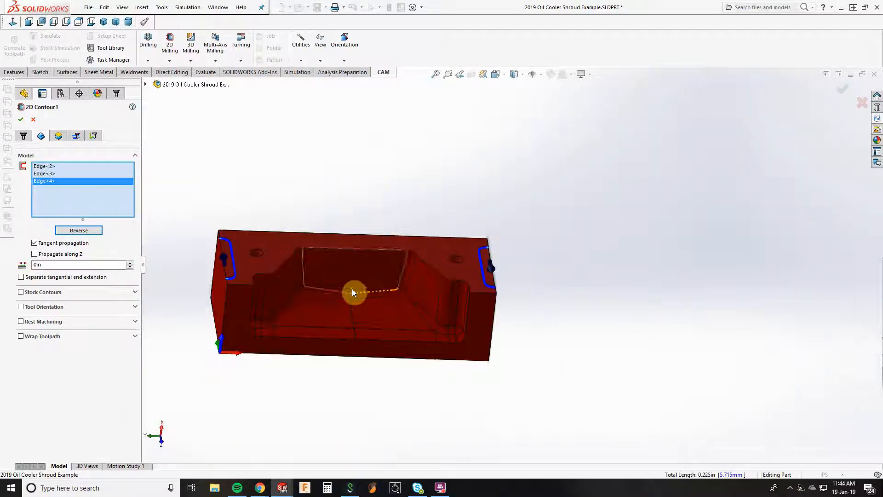
middle_drag(354, 293, 353, 253)
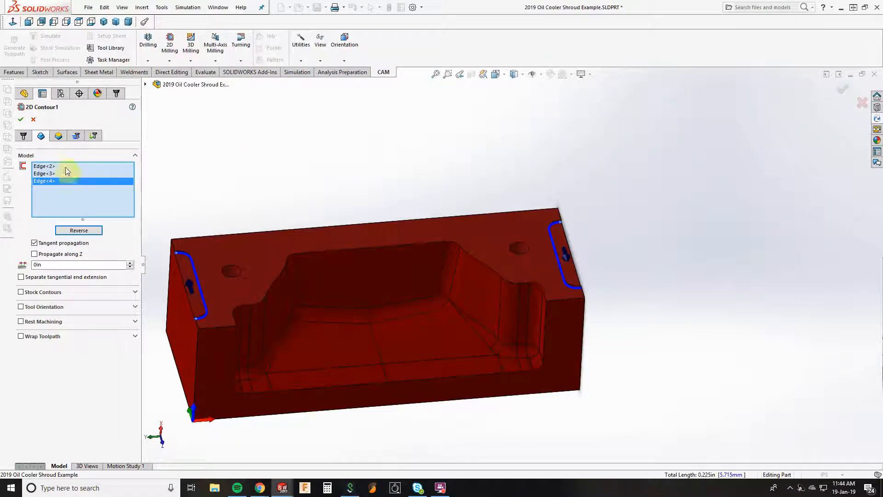
Check the contour's tool and pass settings, accept the operation, and inspect its toolpath in the end slots.
click(24, 136)
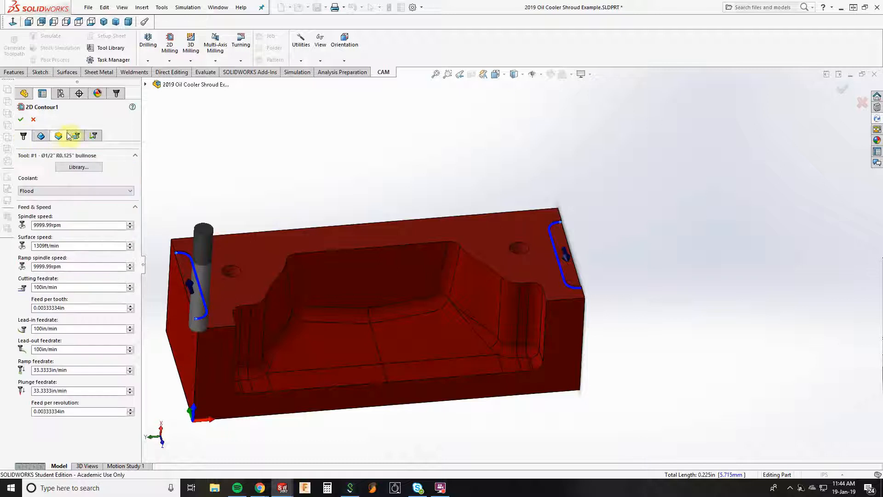
click(75, 135)
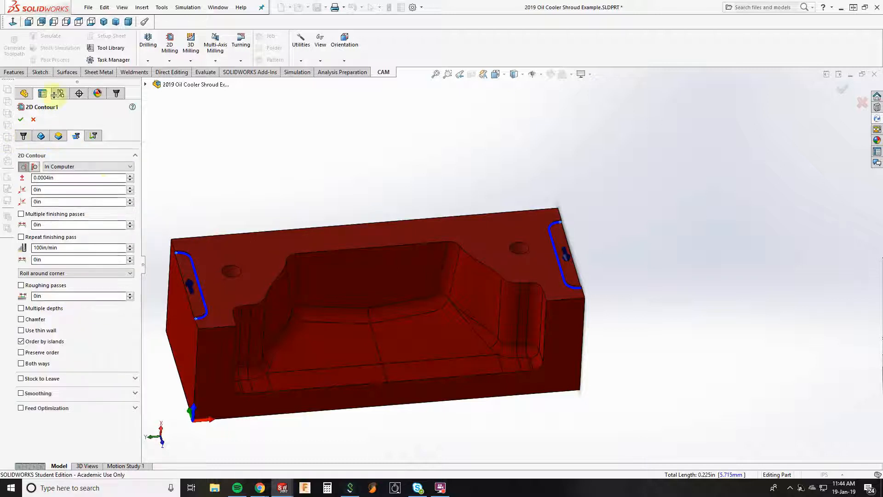
click(21, 120)
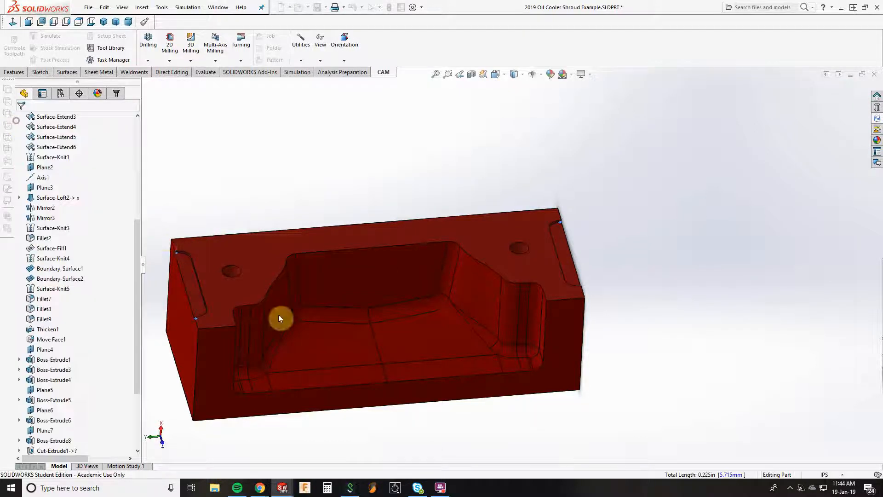
middle_drag(287, 272, 445, 268)
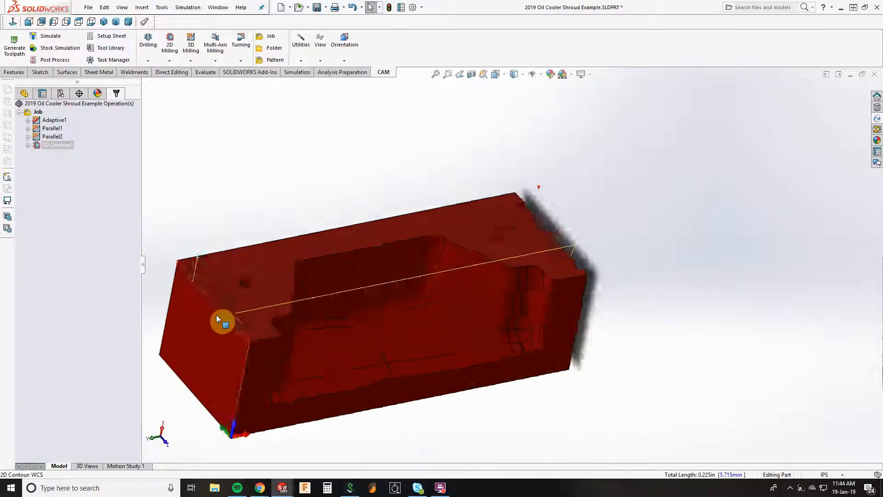
scroll(219, 316, down, 5)
middle_drag(437, 339, 414, 339)
scroll(437, 314, down, 4)
scroll(449, 294, up, 6)
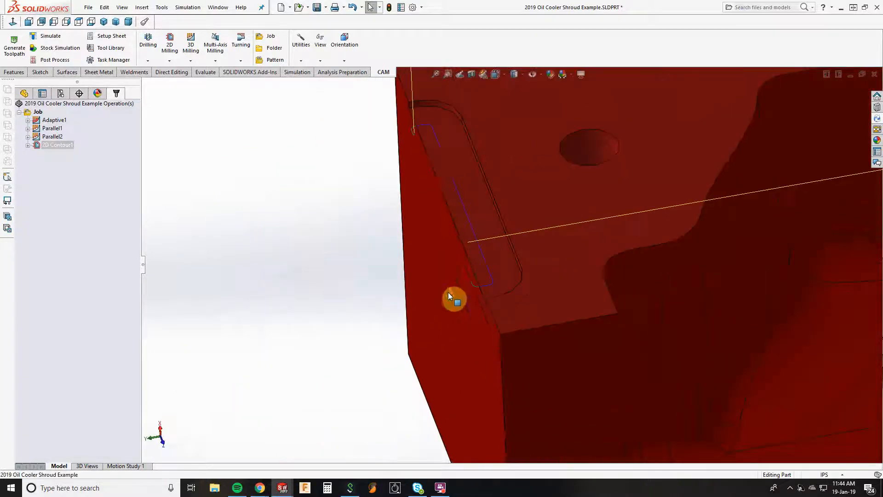
scroll(467, 190, down, 4)
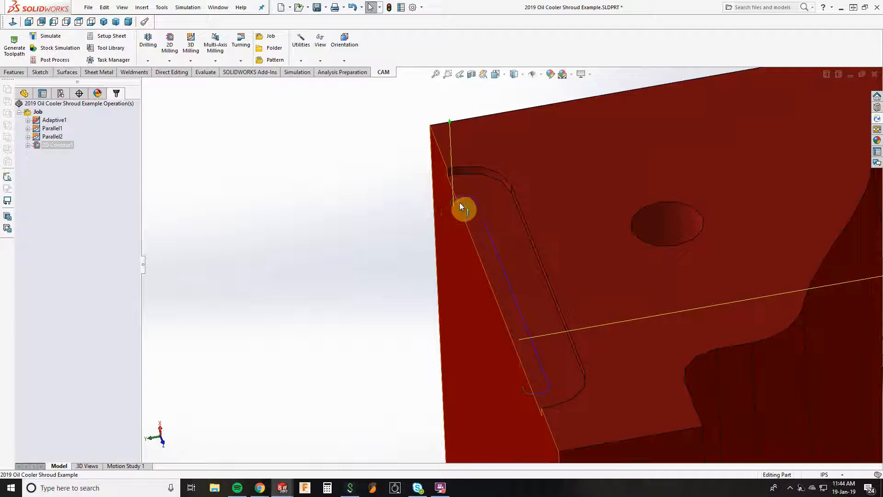
Edit the 2D Contour operation to extend its path tangentially beyond the slots' open ends and inspect the regenerated toolpath.
right_click(44, 147)
click(58, 154)
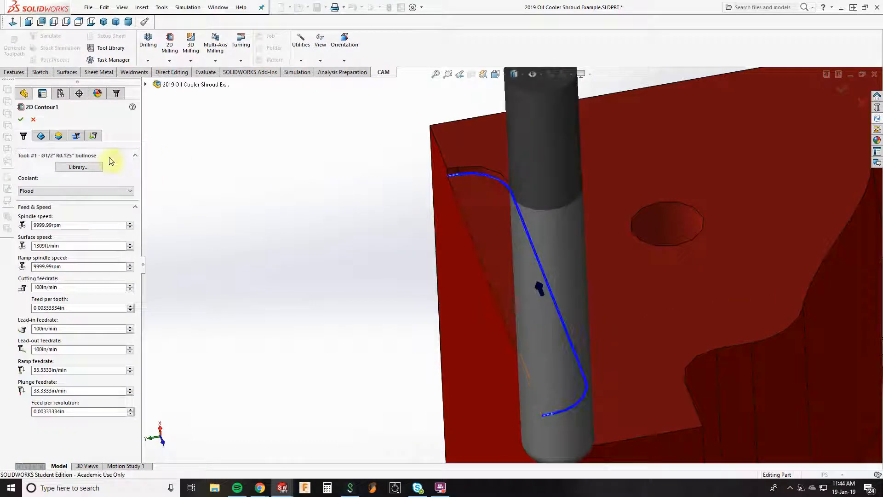
click(41, 135)
click(64, 265)
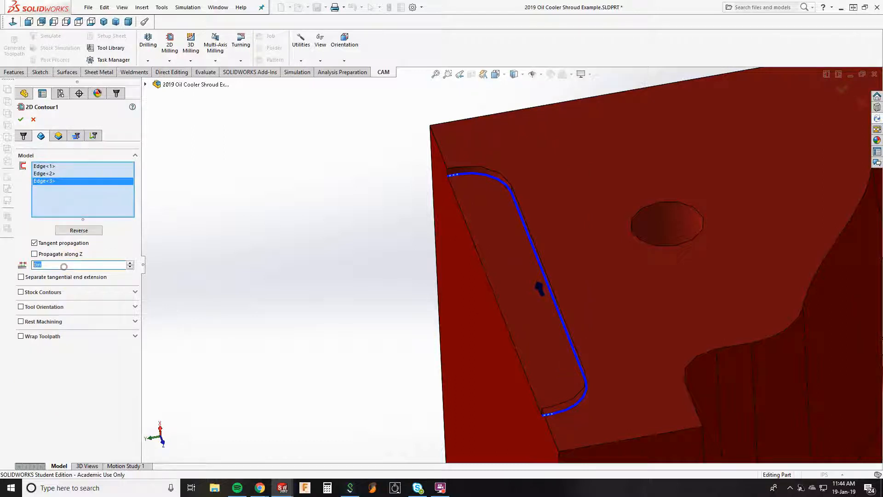
click(18, 121)
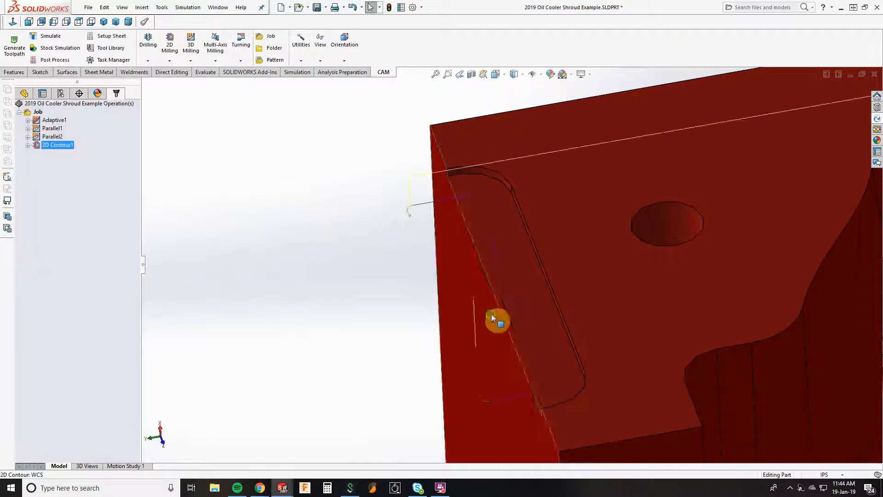
mouse_move(491, 315)
middle_down()
mouse_move(480, 260)
mouse_move(485, 299)
middle_up()
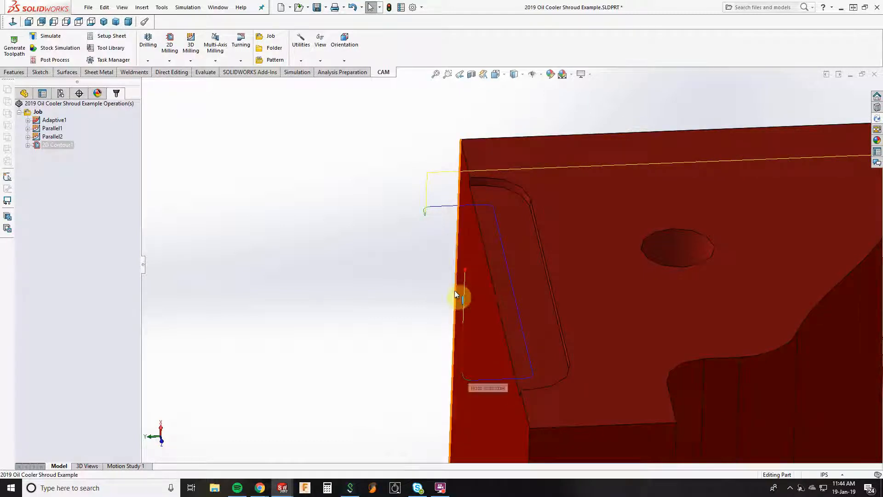
scroll(551, 355, up, 5)
scroll(632, 297, down, 3)
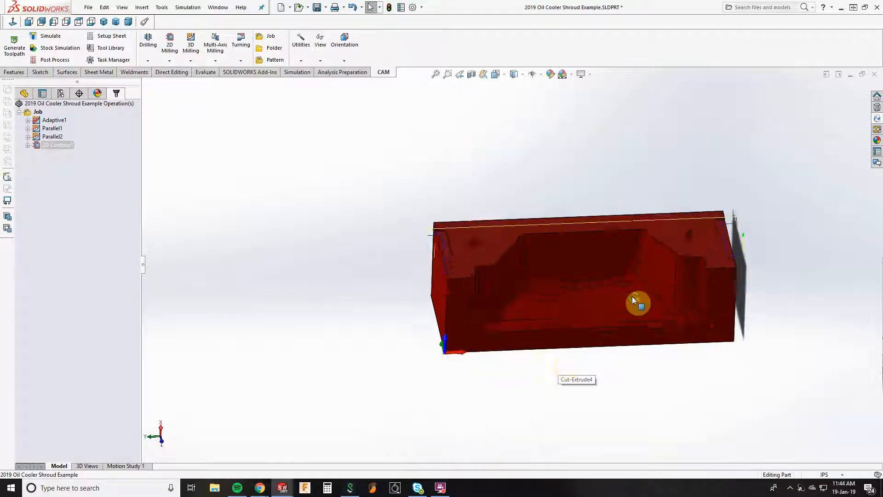
mouse_move(632, 295)
middle_down()
mouse_move(578, 285)
mouse_move(629, 299)
middle_up()
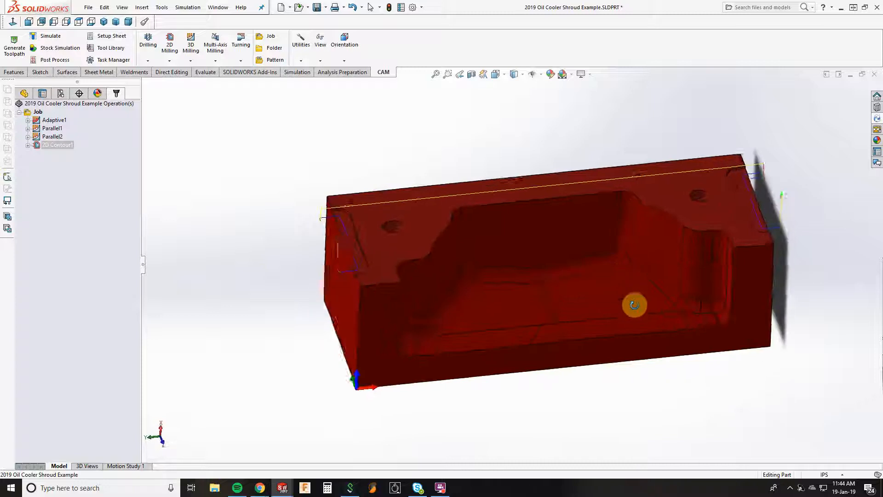
Create a Drill operation on the two round holes in the block's top face.
click(266, 252)
scroll(607, 210, down, 3)
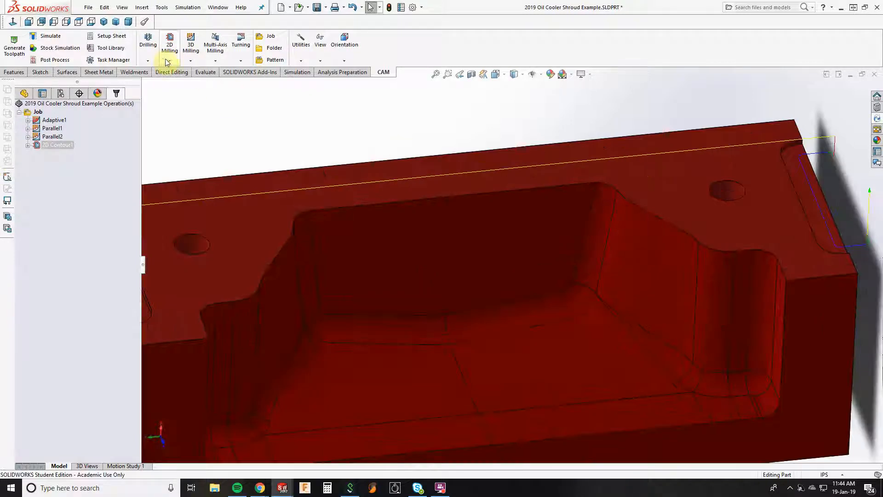
click(148, 60)
click(157, 82)
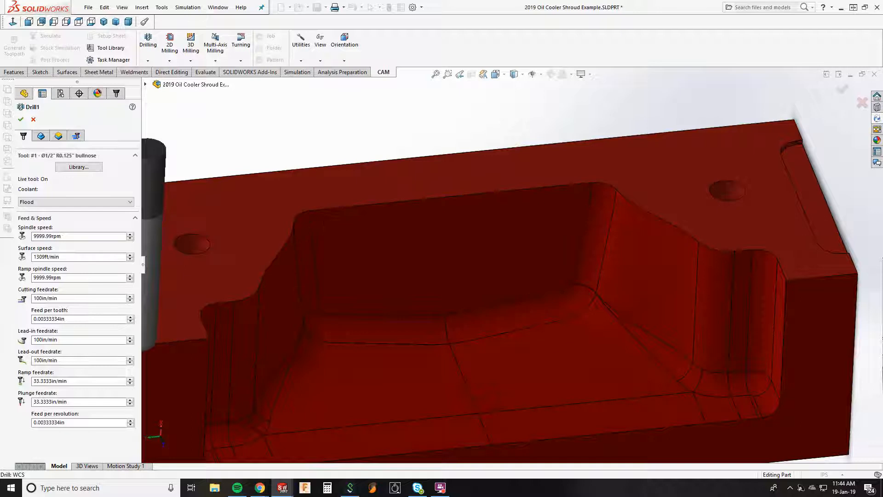
click(41, 138)
click(183, 249)
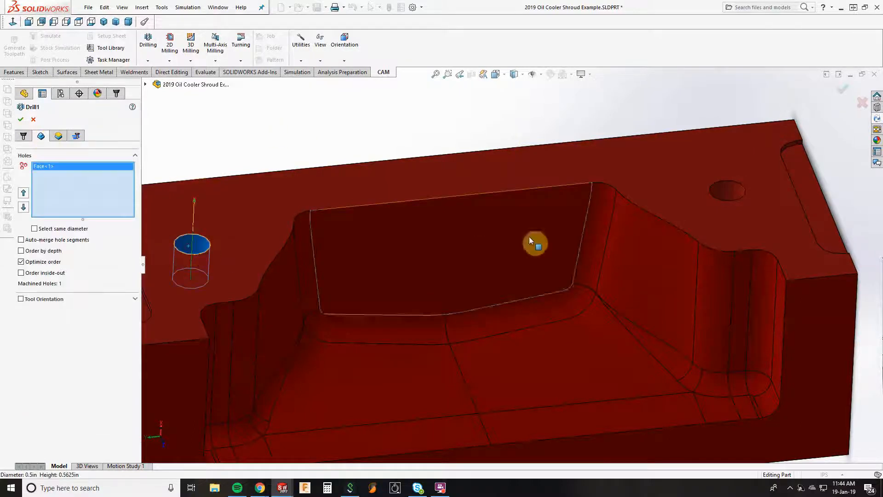
click(727, 192)
Enable drill tip through bottom for the two selected holes and check the drilling cycle.
click(58, 137)
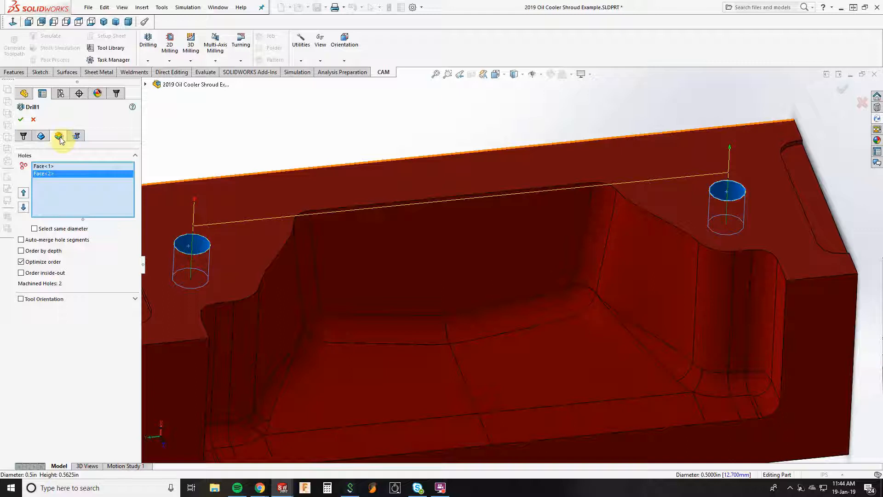
click(22, 351)
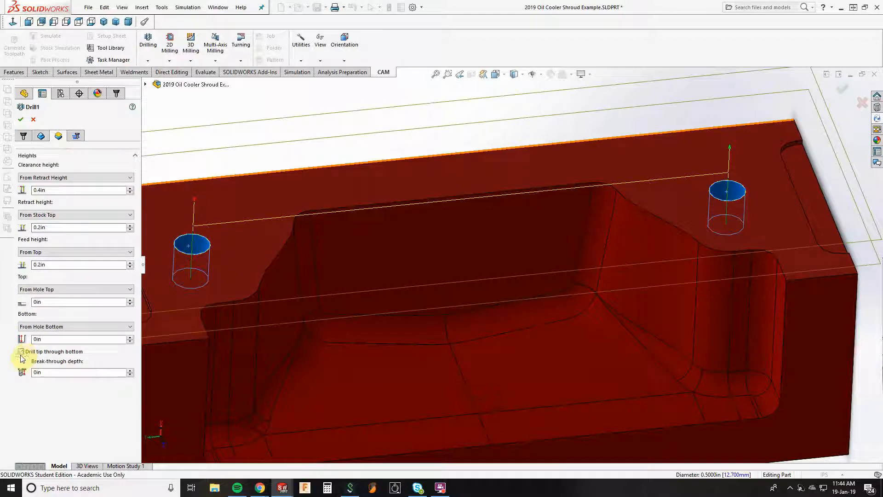
click(49, 372)
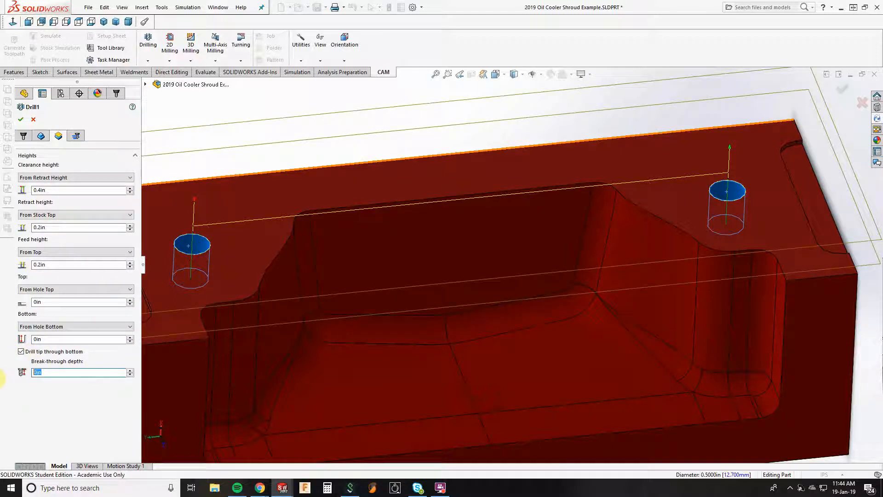
click(72, 138)
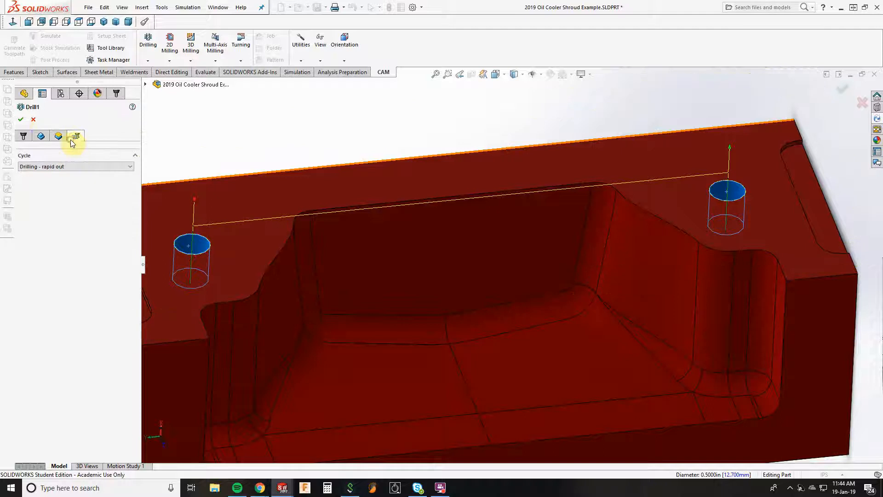
Set the drill's plunge feedrate to 10 in/min and accept the operation with the 1/2" bullnose, ignoring the non-drill tool warning.
click(24, 138)
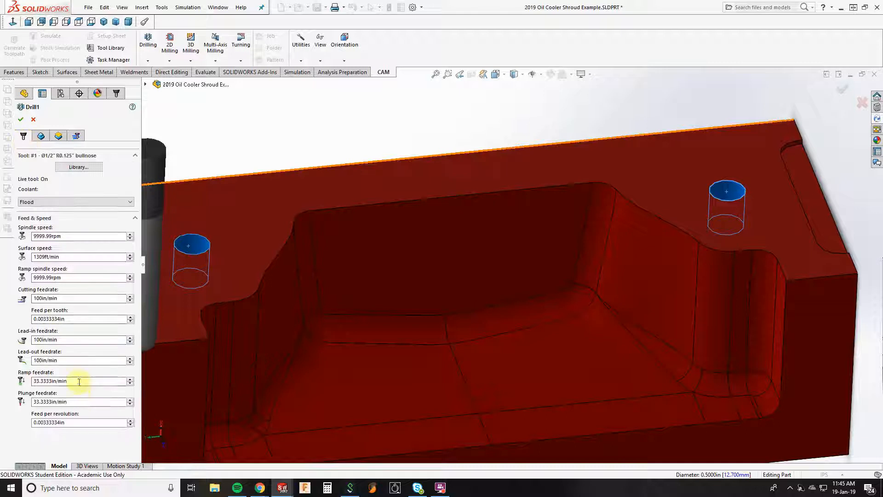
click(78, 401)
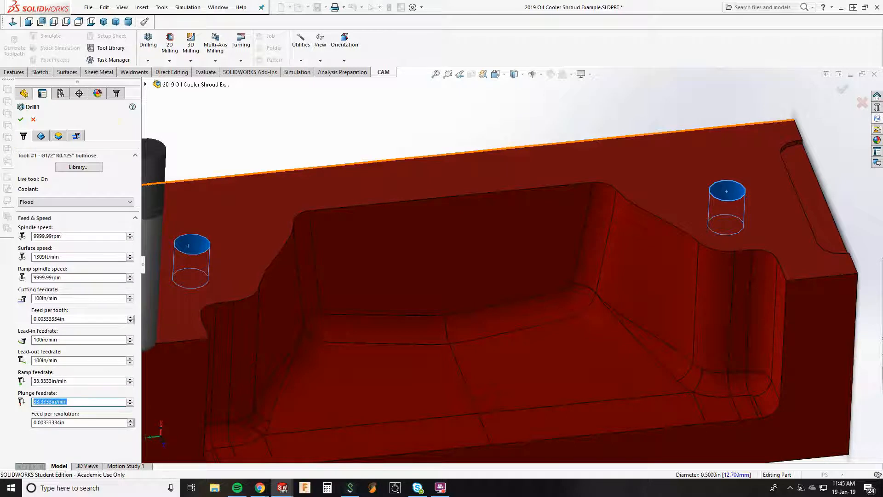
text(10)
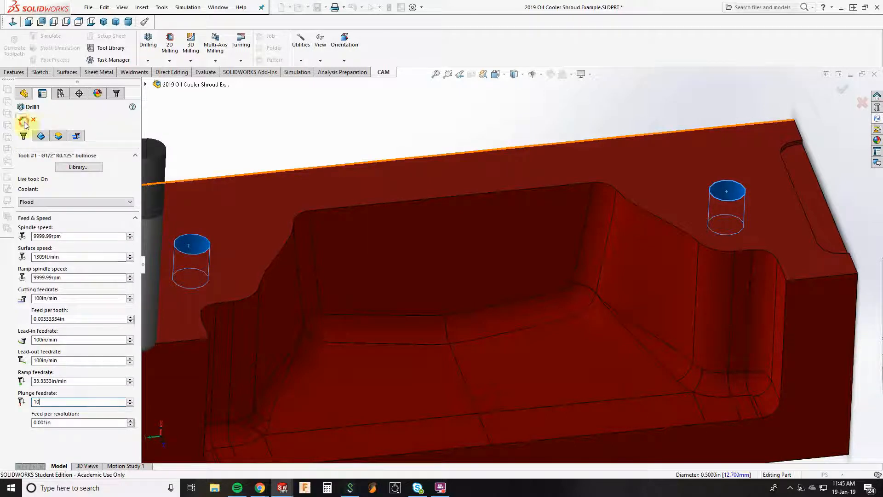
click(24, 123)
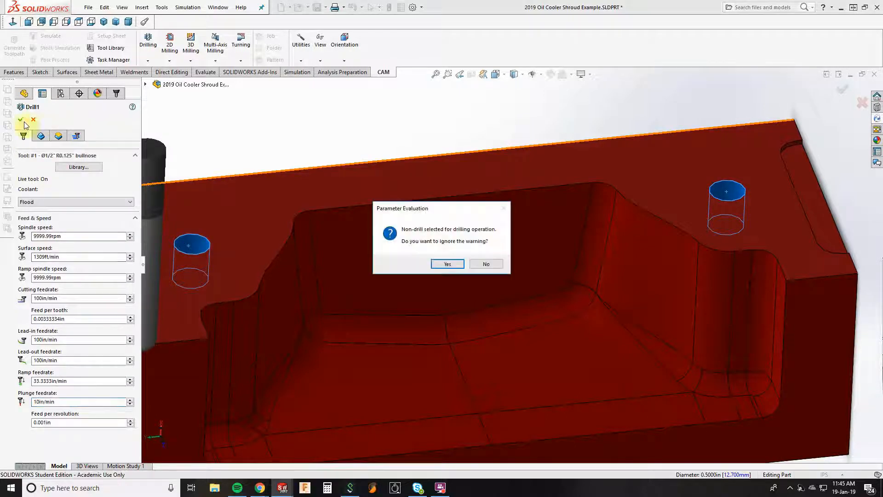
click(448, 264)
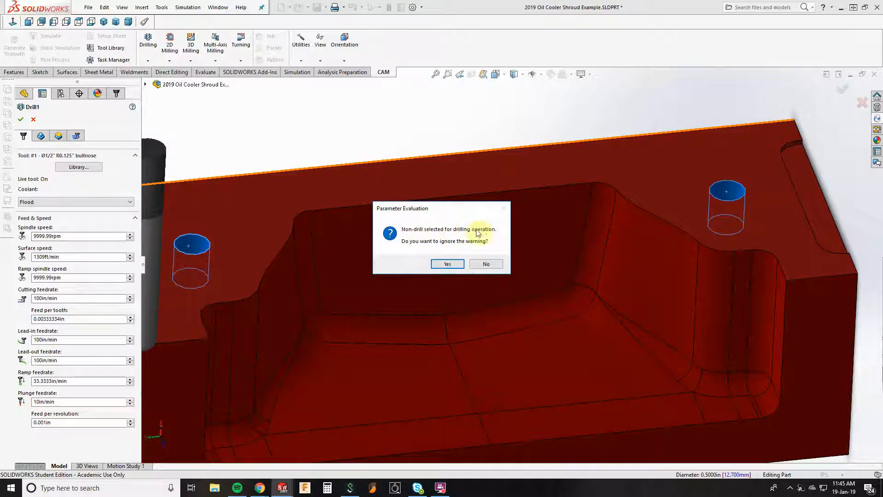
click(441, 264)
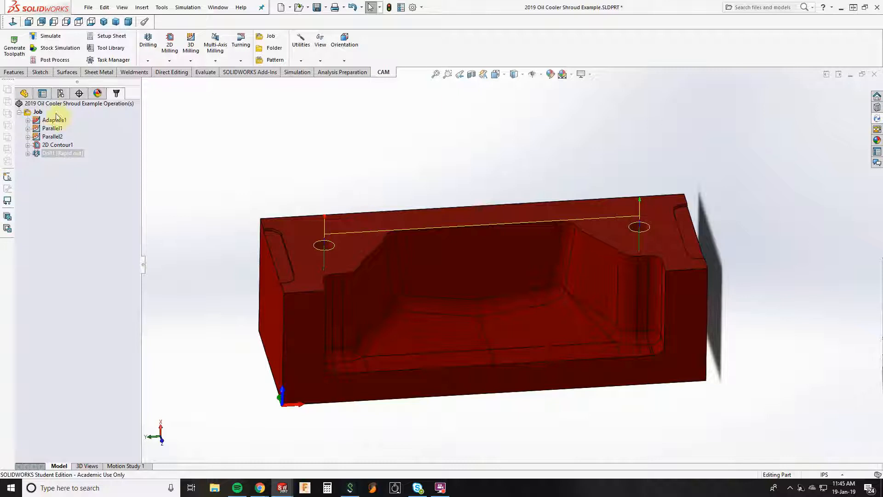
Open a stock simulation of the entire Job and play it at a reduced speed.
click(56, 114)
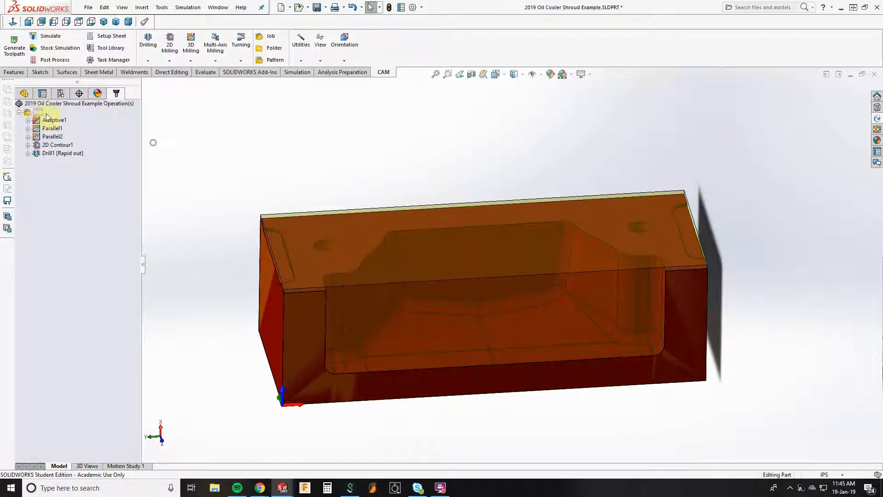
click(55, 48)
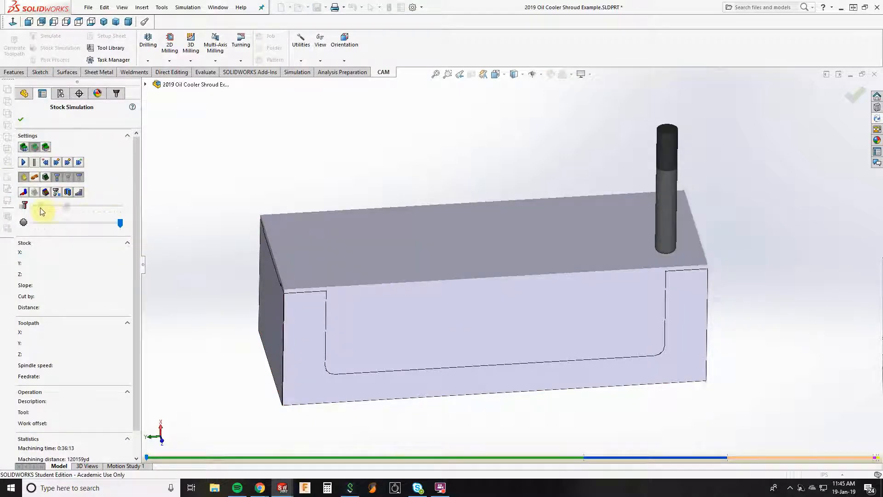
drag(111, 210, 26, 209)
click(44, 205)
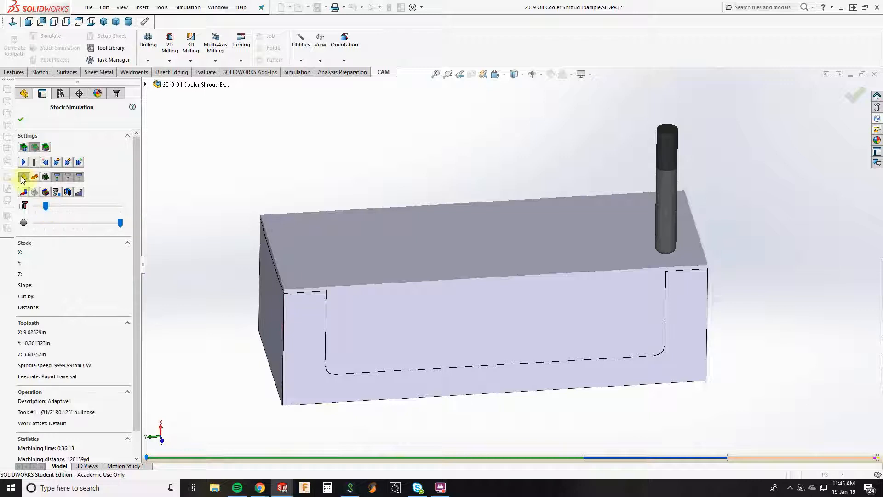
click(22, 163)
Hide the target part in the stock simulation and raise the playback speed slightly to watch the adaptive roughing.
click(24, 177)
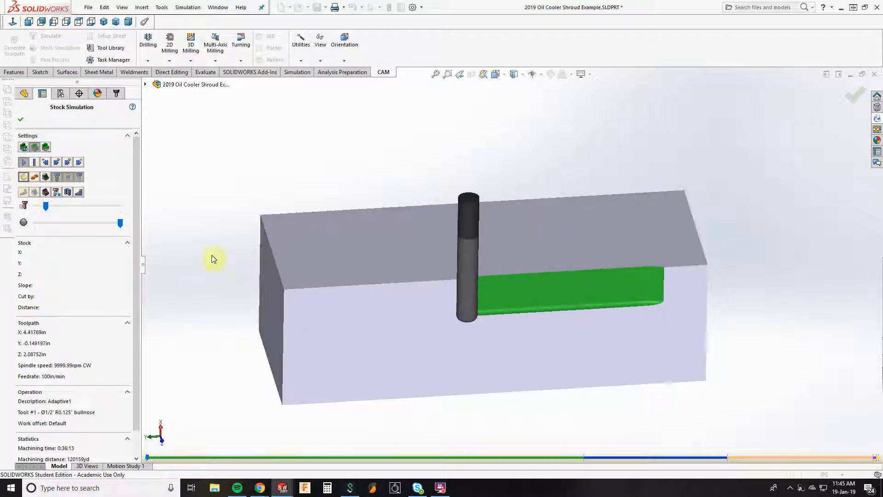
click(27, 179)
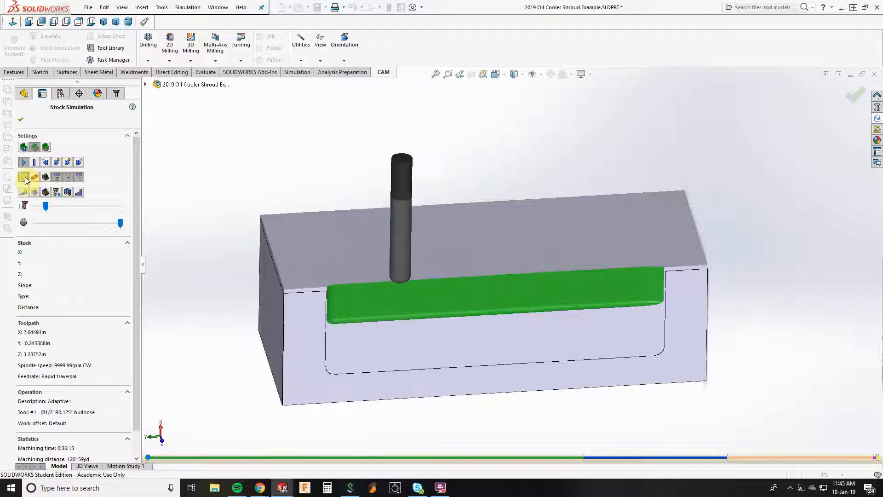
click(25, 179)
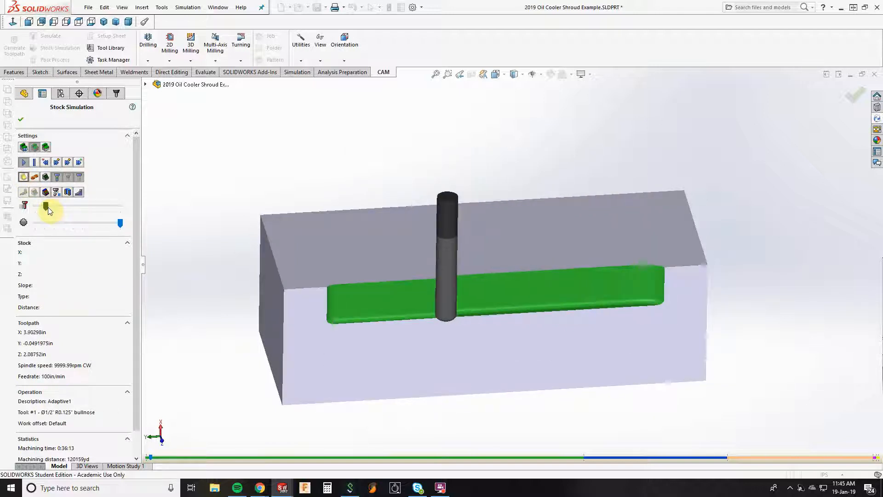
mouse_move(47, 206)
mouse_down()
mouse_move(82, 207)
mouse_move(57, 208)
mouse_up()
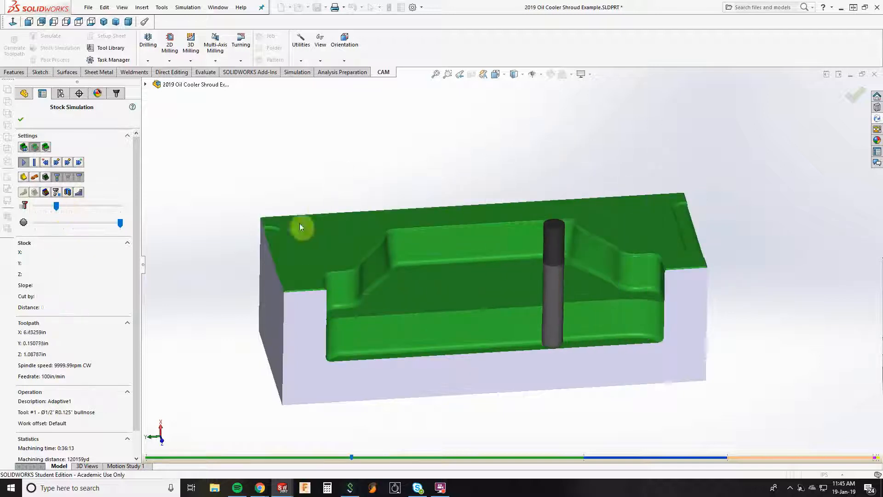
Slow the simulation at the start of Parallel1 and rewind it to inspect the adaptive roughing again.
middle_drag(381, 260, 385, 282)
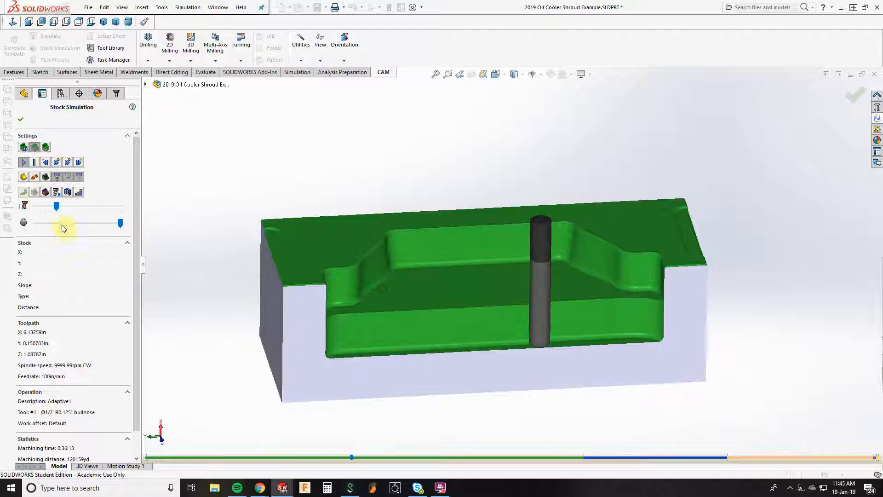
drag(65, 206, 42, 206)
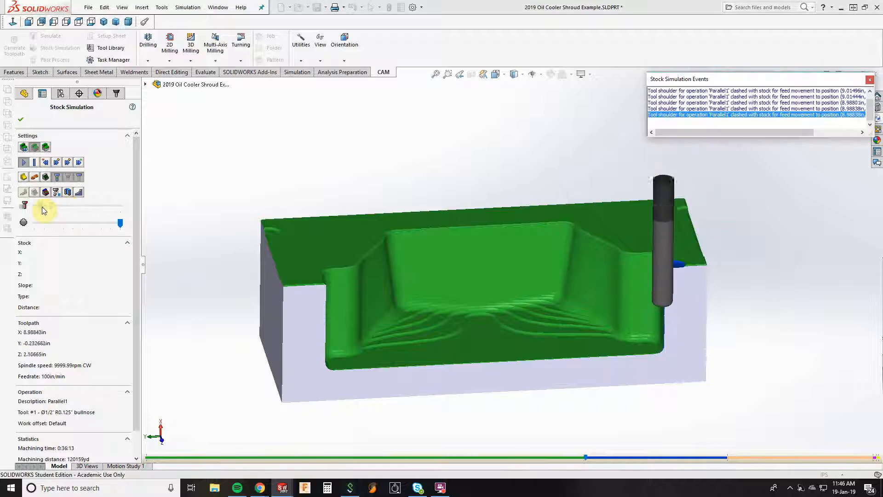
drag(585, 457, 514, 455)
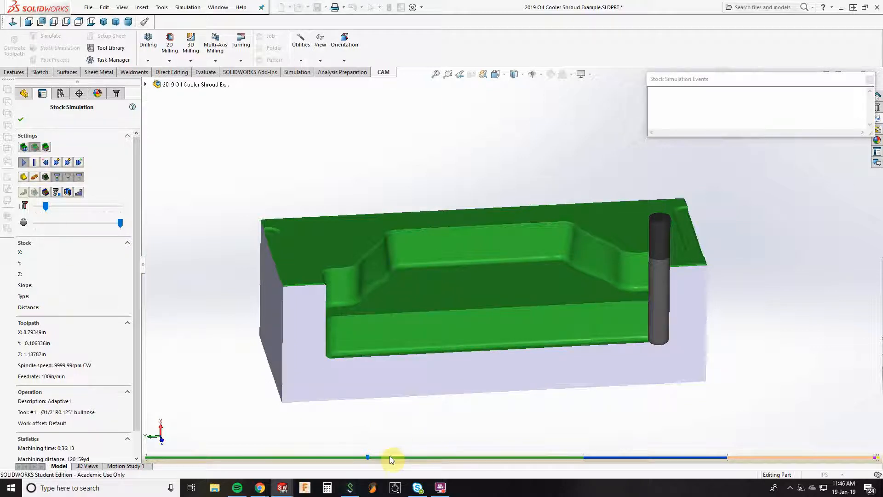
drag(367, 457, 386, 458)
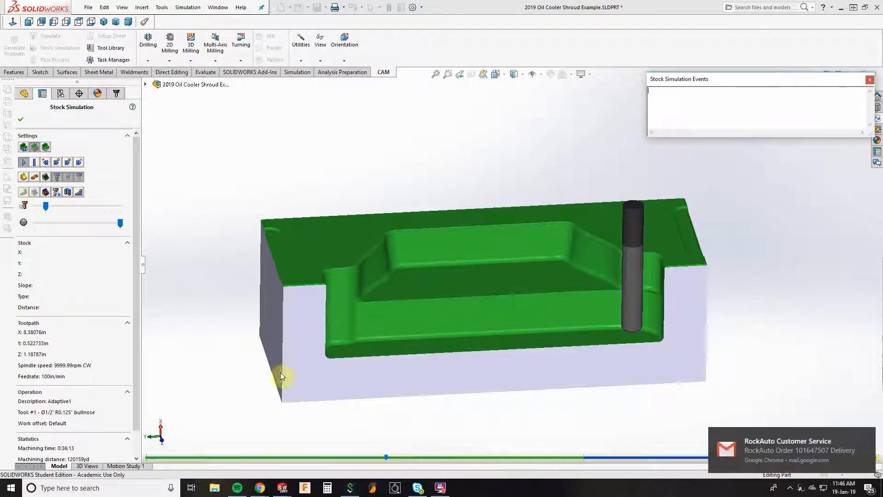
Dismiss the incoming mail and low-memory desktop notifications.
click(868, 437)
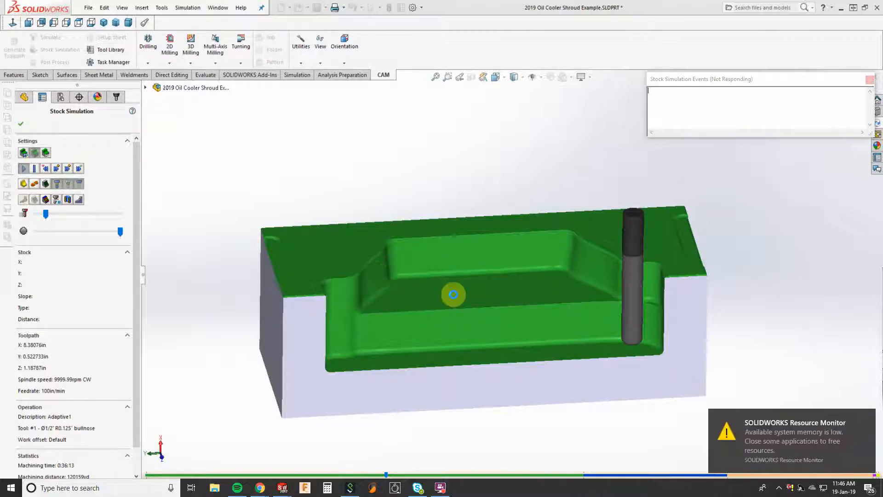
click(867, 416)
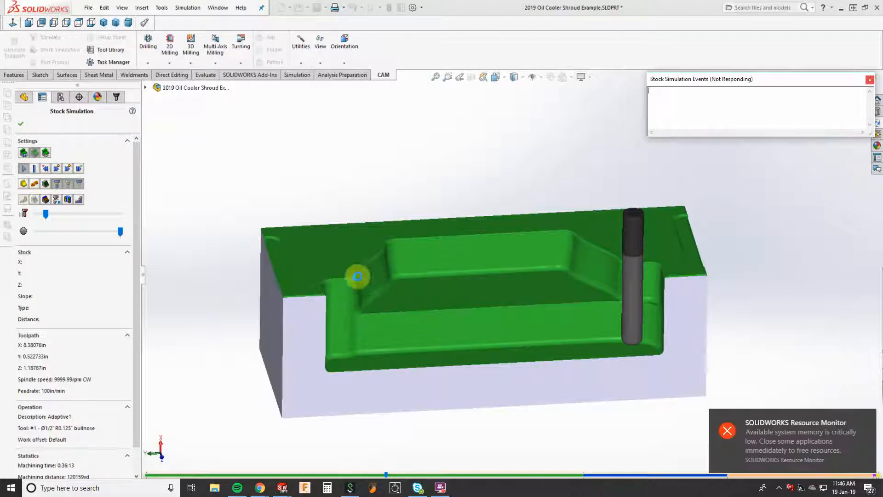
click(866, 418)
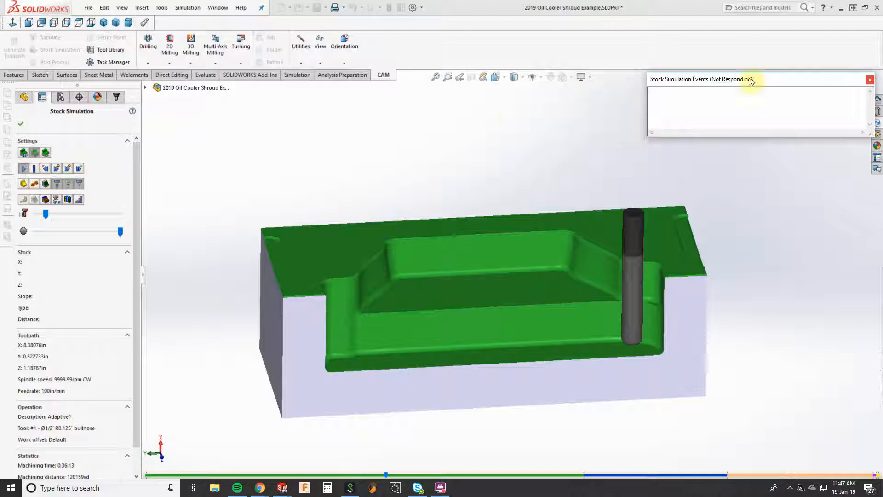
click(727, 111)
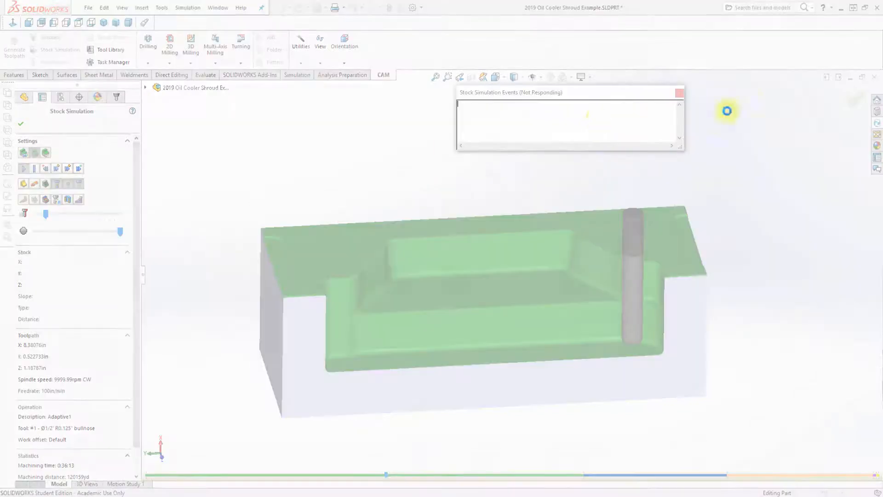
click(407, 281)
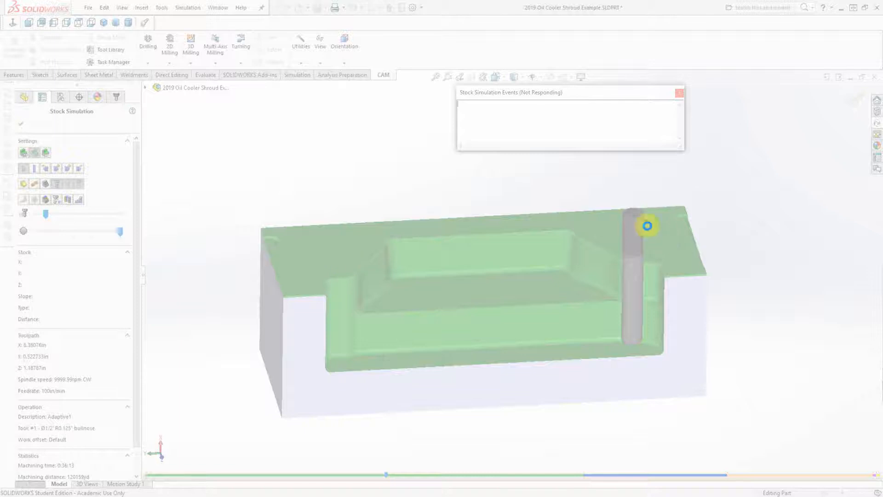
drag(613, 93, 550, 94)
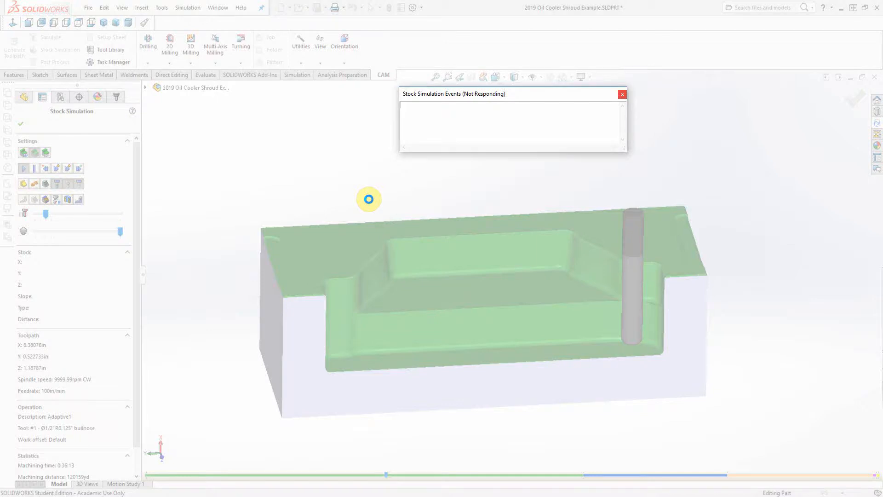
drag(579, 94, 529, 130)
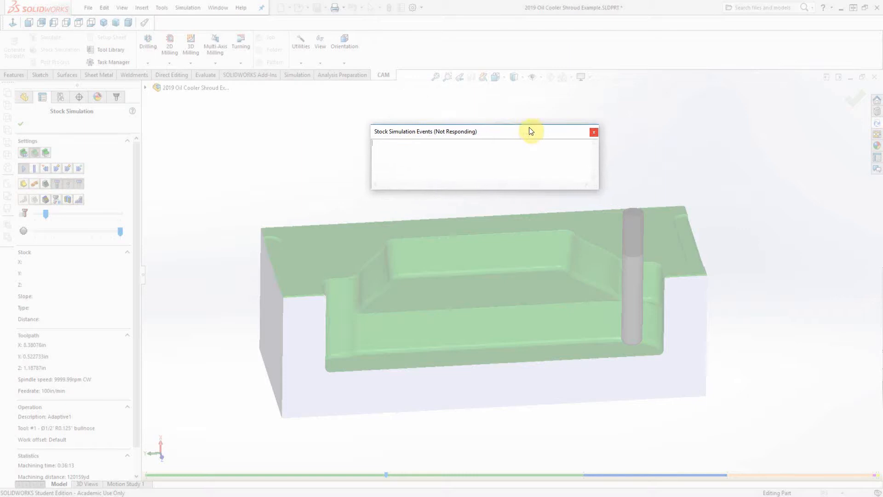
Try to close the frozen Stock Simulation Events window and keep waiting for the program to respond.
click(596, 134)
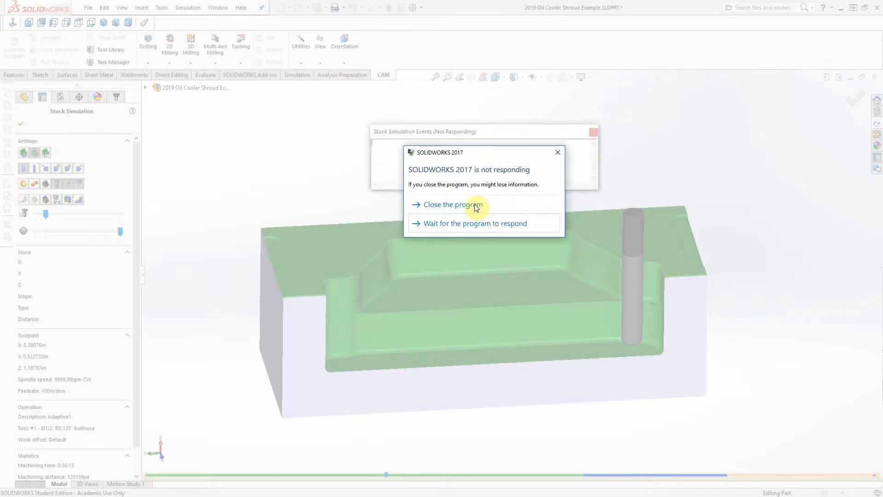
click(463, 226)
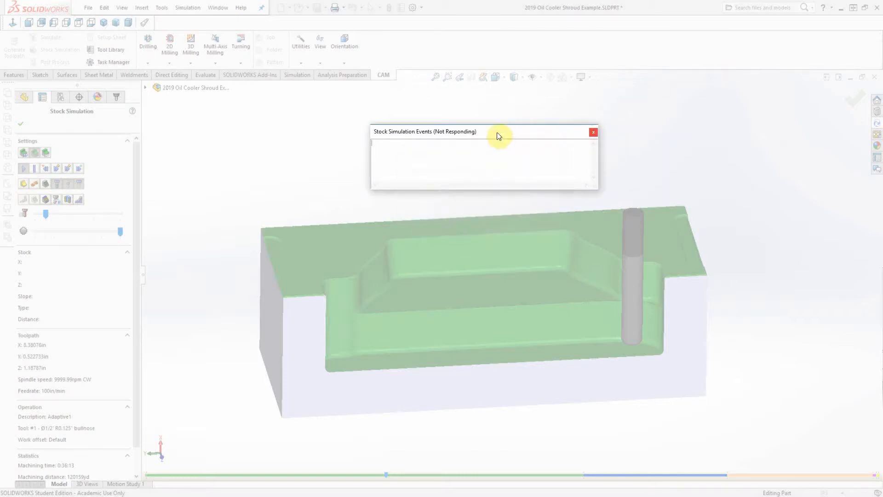
mouse_move(499, 134)
mouse_down()
mouse_move(468, 139)
mouse_move(493, 144)
mouse_up()
click(585, 137)
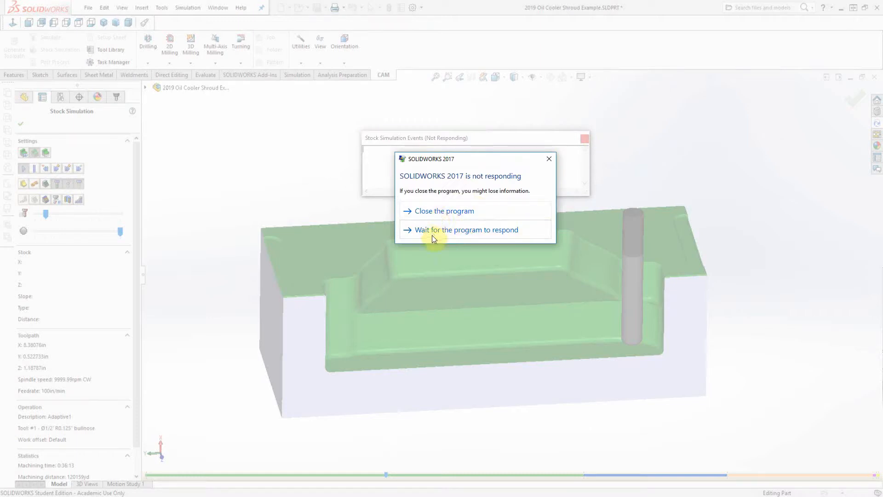
click(550, 159)
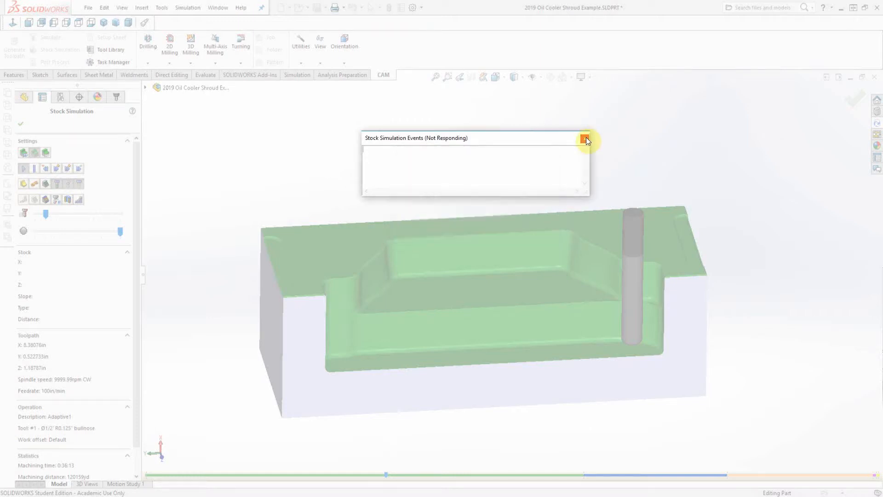
click(585, 138)
click(465, 234)
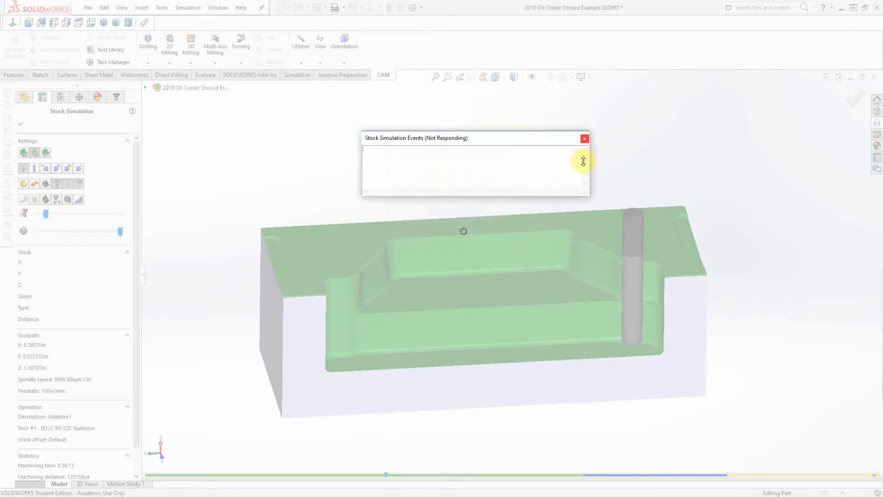
Force the unresponsive program to close, relaunch SOLIDWORKS, and move the Pulse Secure window away from the startup screen.
click(584, 138)
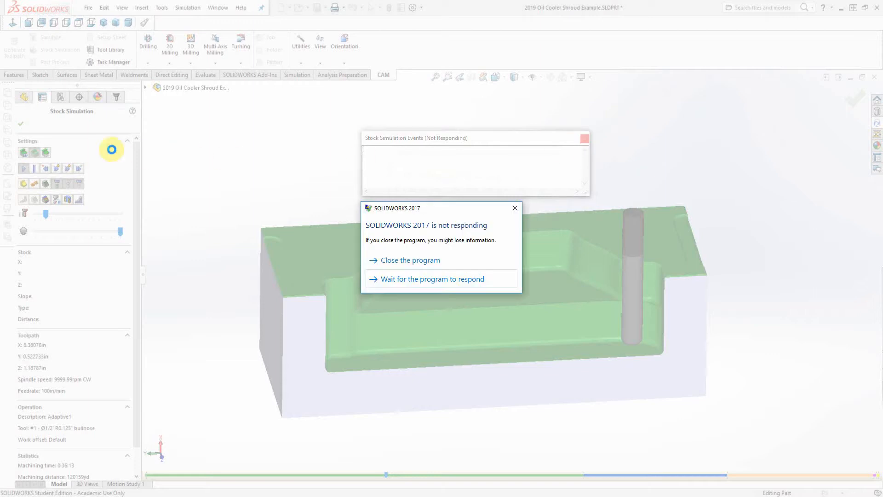
click(432, 262)
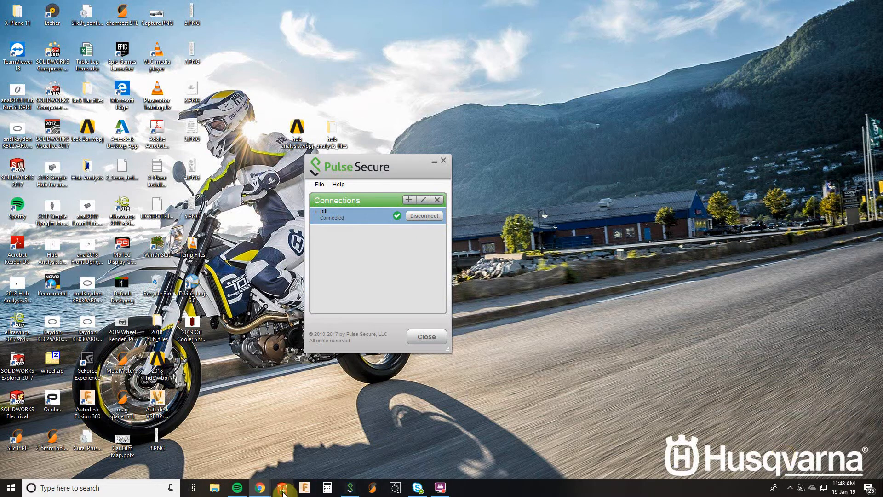
click(284, 492)
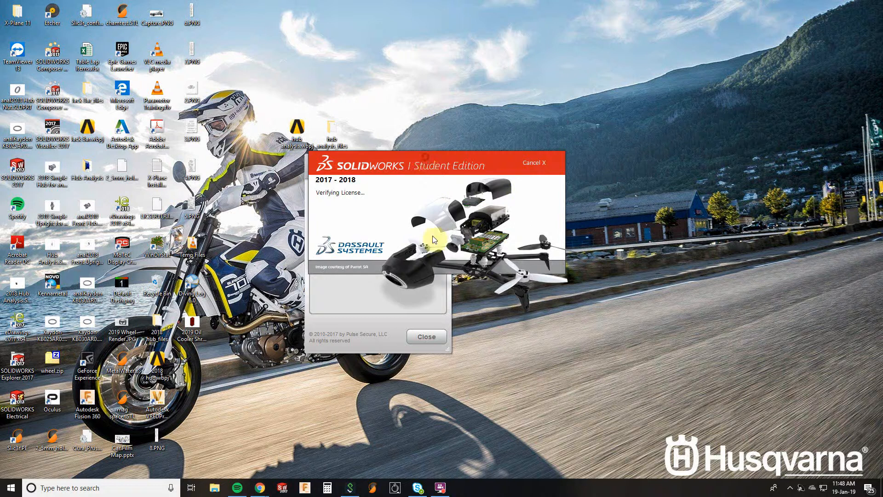
click(438, 324)
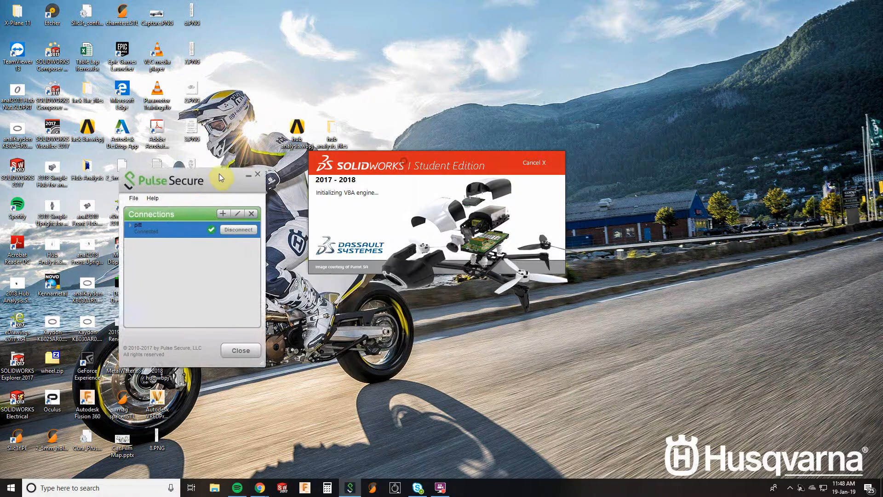